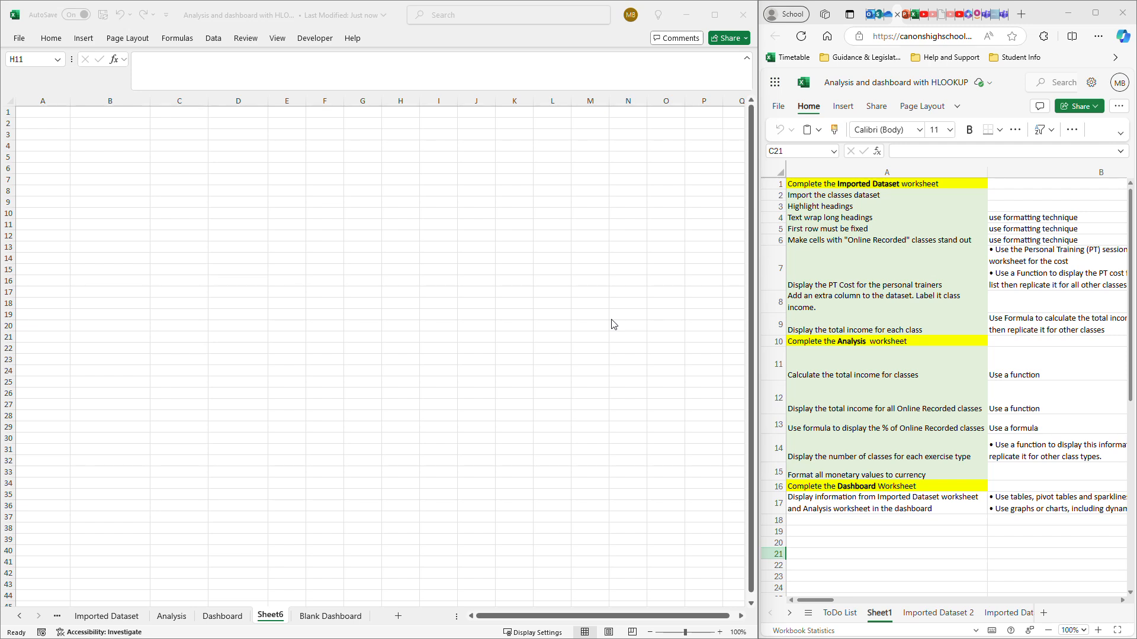
- Look over the example pivot tables, slicers and charts on the Blank Dashboard sheet, and return to Sheet6
{"action": "left_click", "coordinate": [325, 619]}
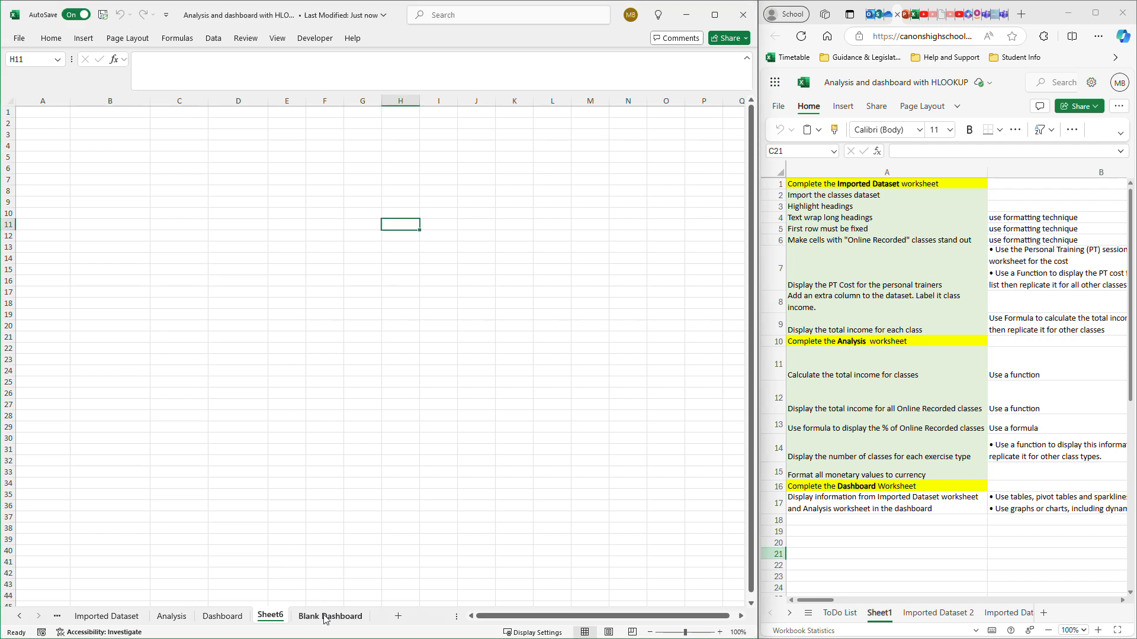
{"action": "left_click", "coordinate": [325, 616]}
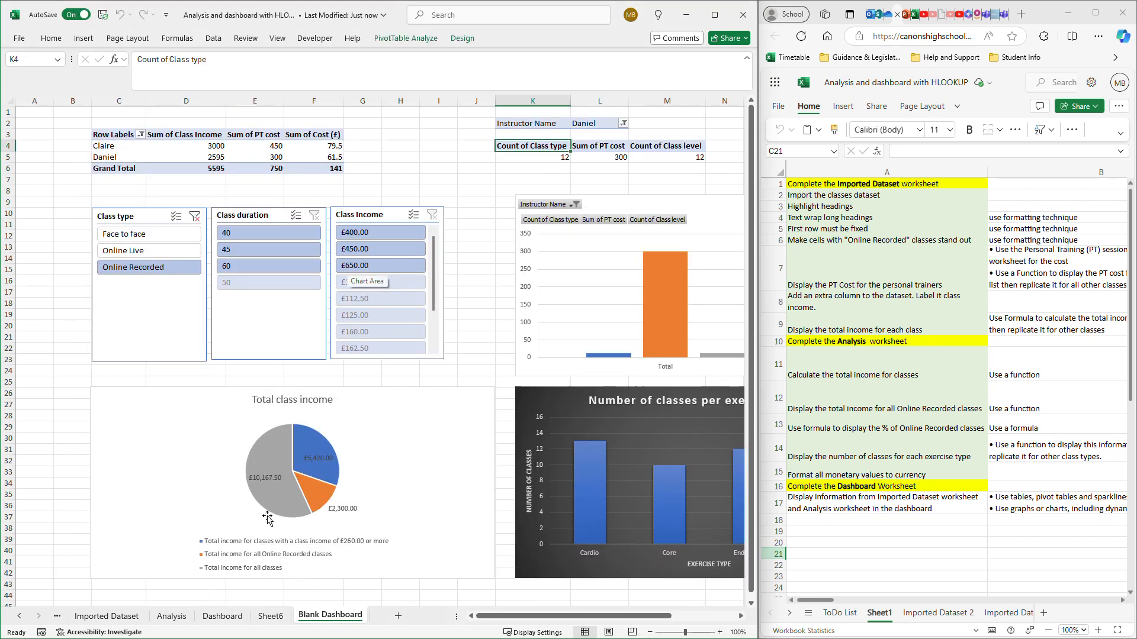
{"action": "left_click", "coordinate": [269, 616]}
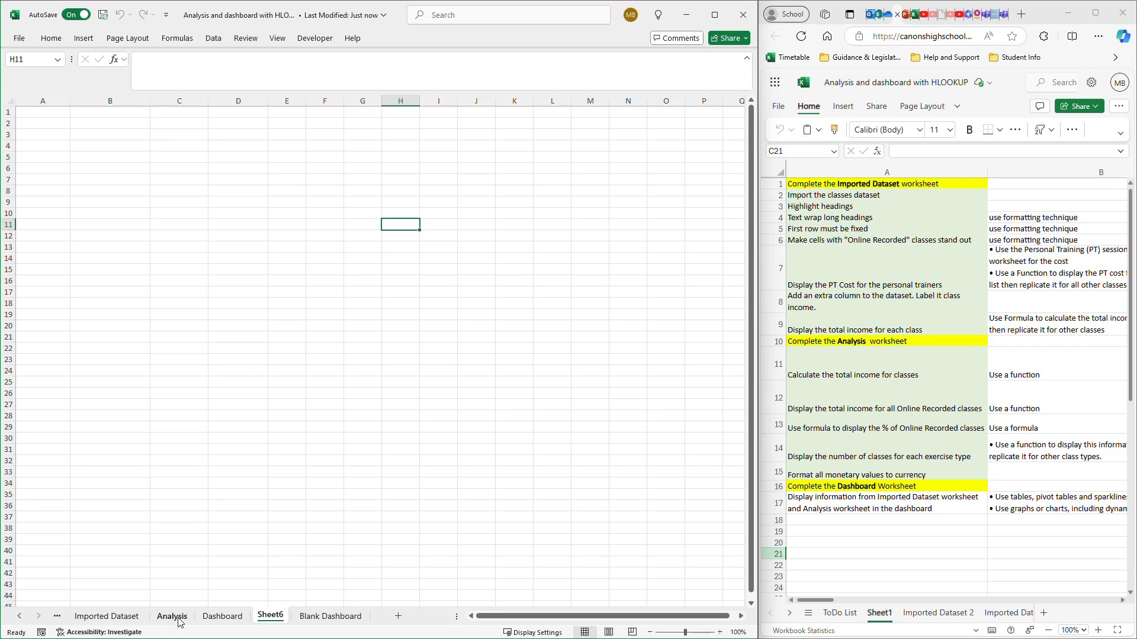
- Delete the Cost (£), Instructor Name, Class duration and PT cost slicers from the Imported Dataset 2 sheet
{"action": "left_click", "coordinate": [105, 617]}
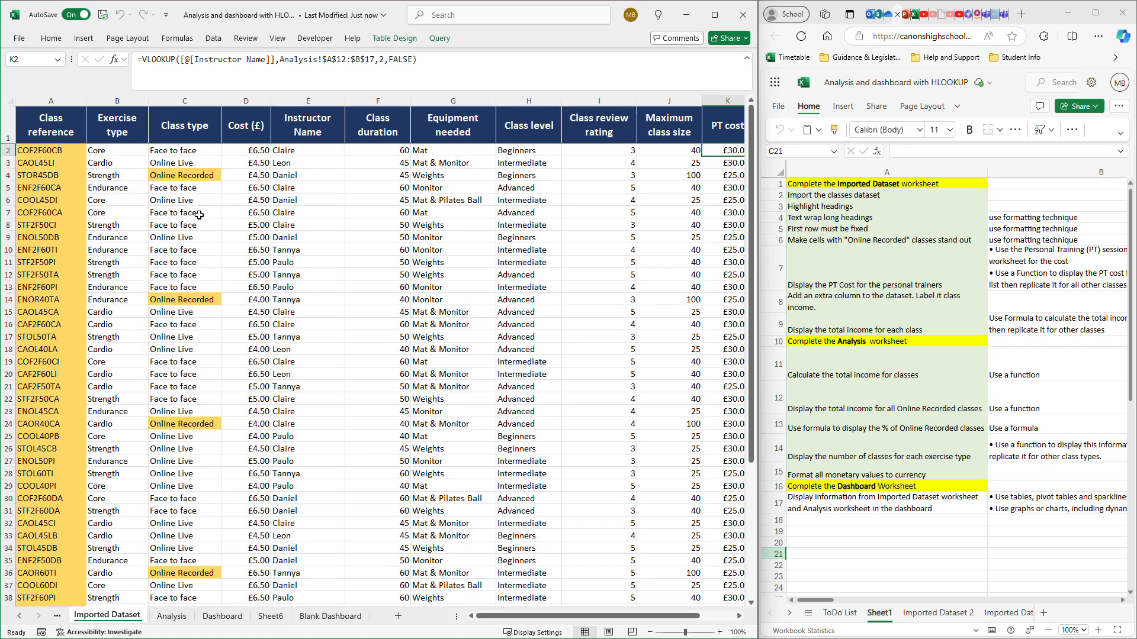
{"action": "left_click", "coordinate": [19, 616]}
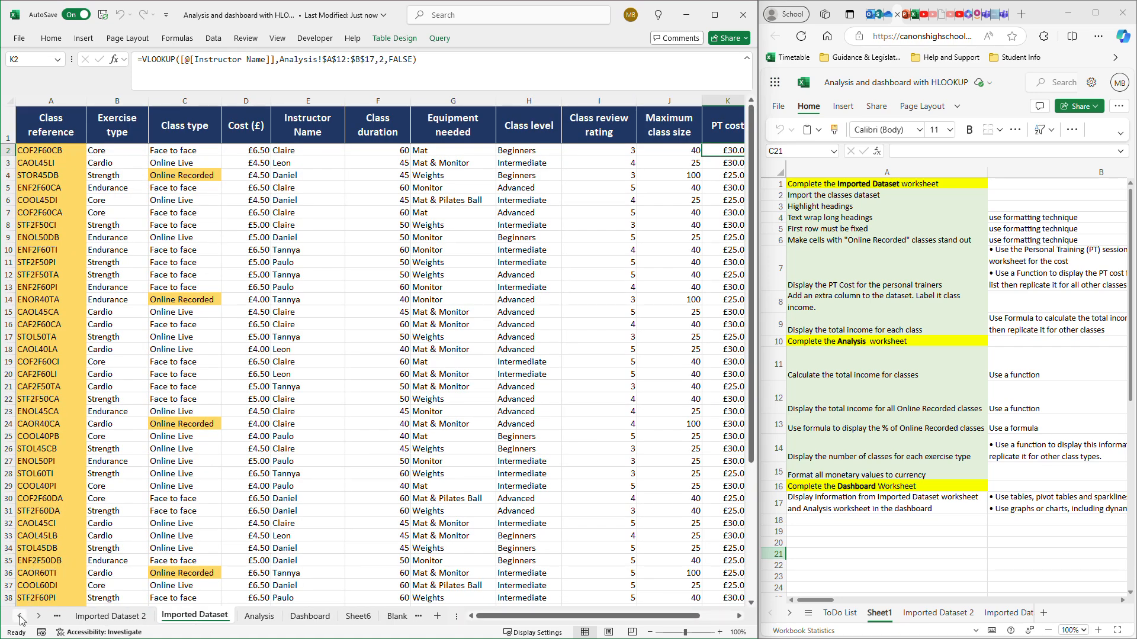
{"action": "left_click", "coordinate": [116, 617]}
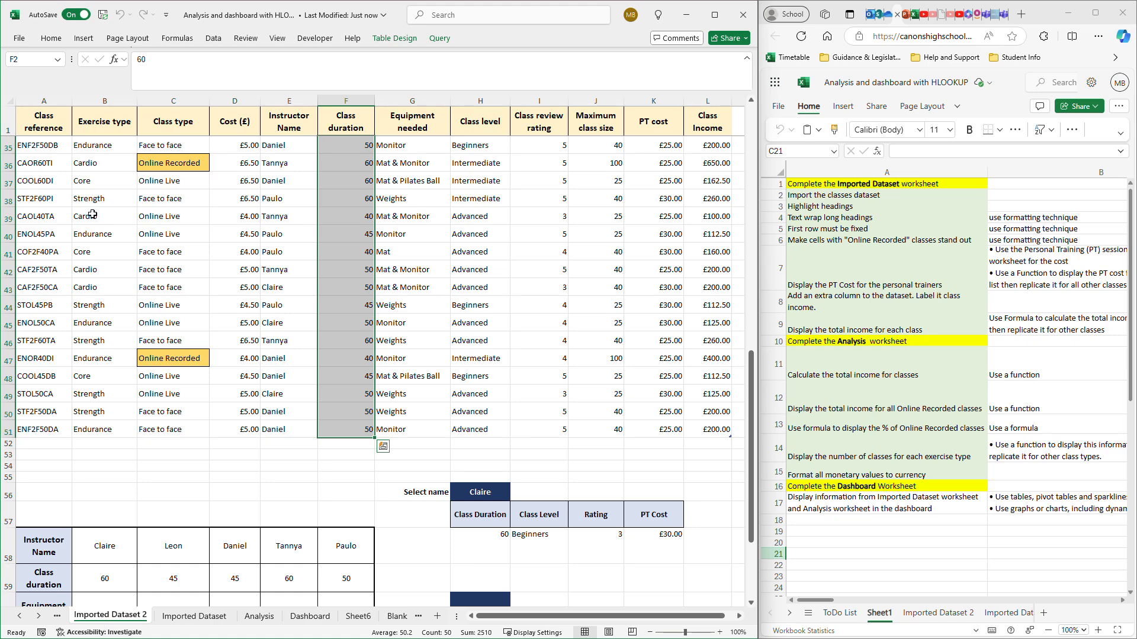
{"action": "scroll", "coordinate": [175, 268], "scroll_direction": "up", "scroll_amount": 11}
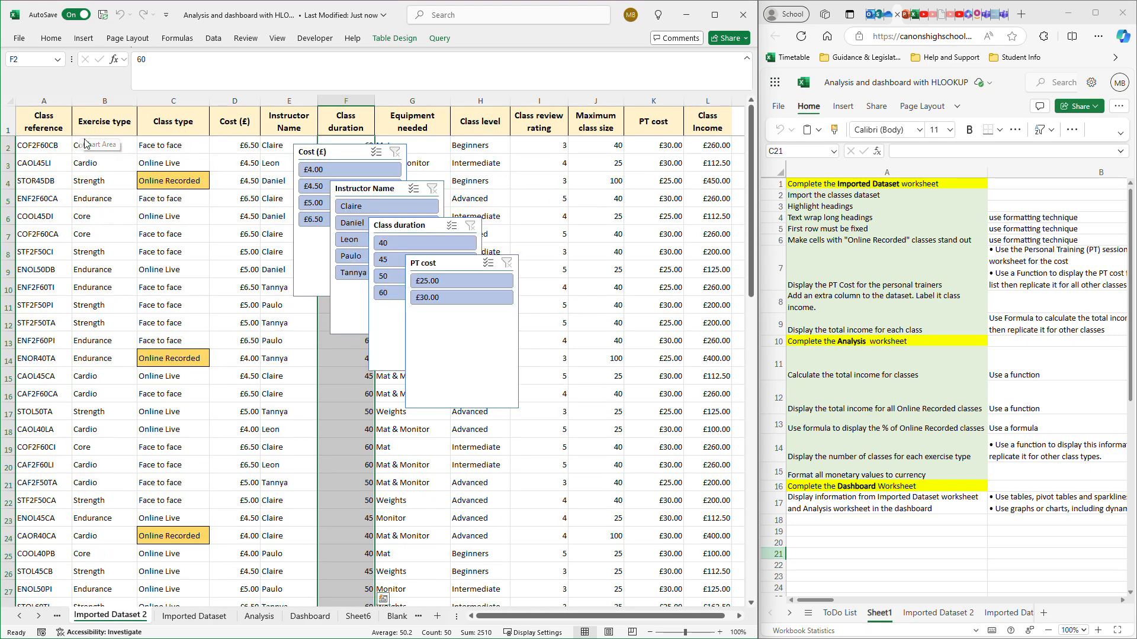
{"action": "left_click", "coordinate": [341, 157]}
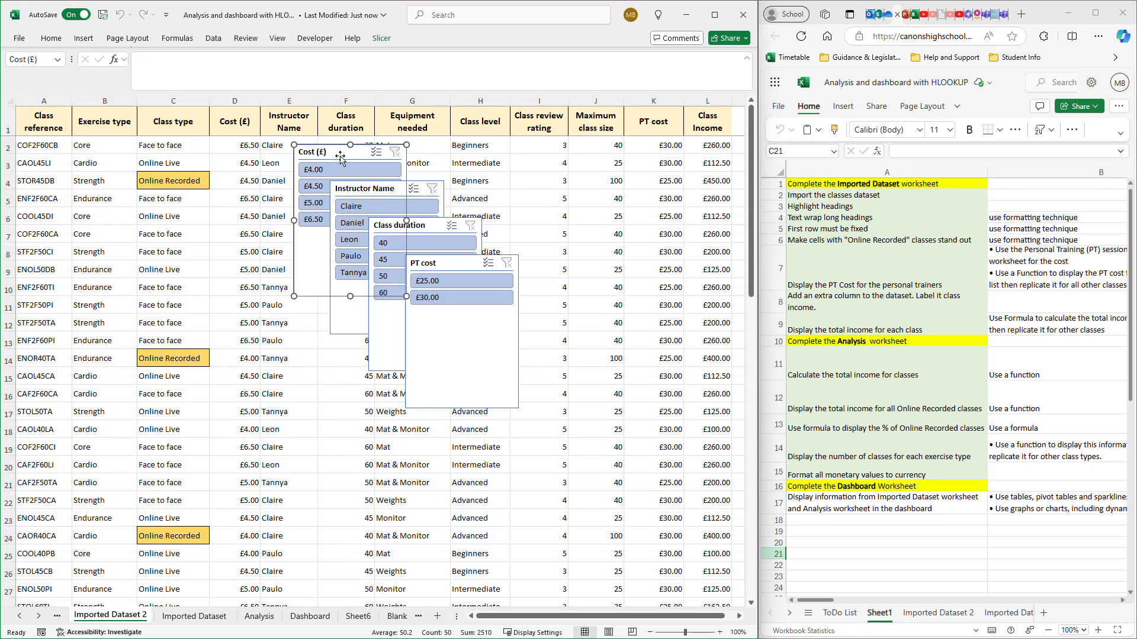
{"action": "key", "text": "Delete"}
{"action": "left_click", "coordinate": [355, 191]}
{"action": "key", "text": "Delete"}
{"action": "left_click", "coordinate": [415, 225]}
{"action": "key", "text": "Delete"}
{"action": "left_click", "coordinate": [446, 269]}
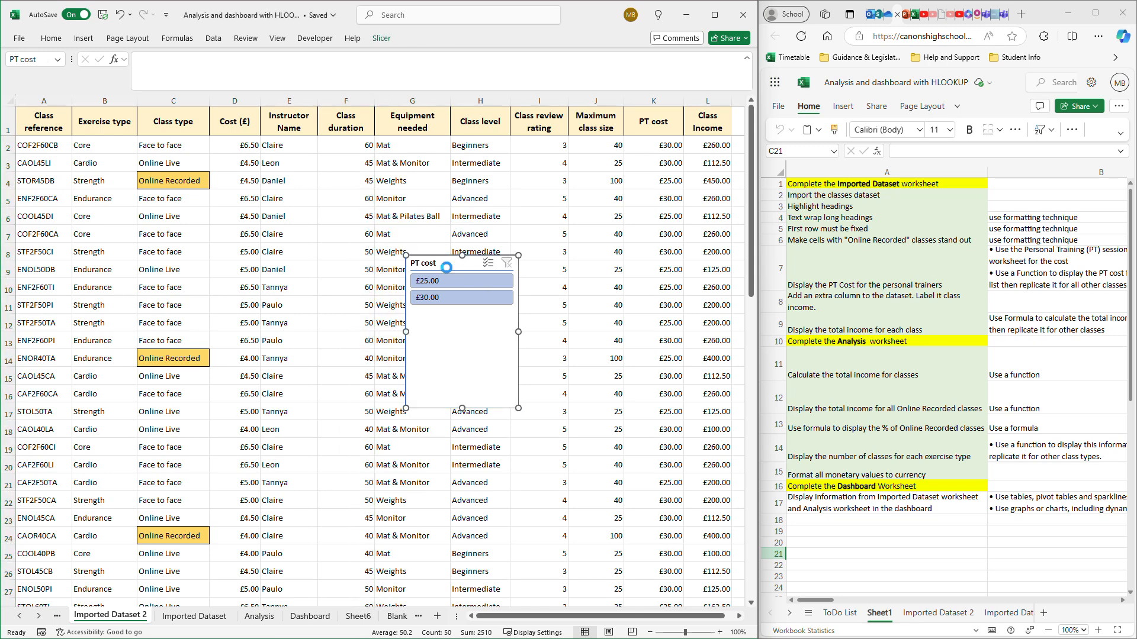
{"action": "key", "text": "Delete"}
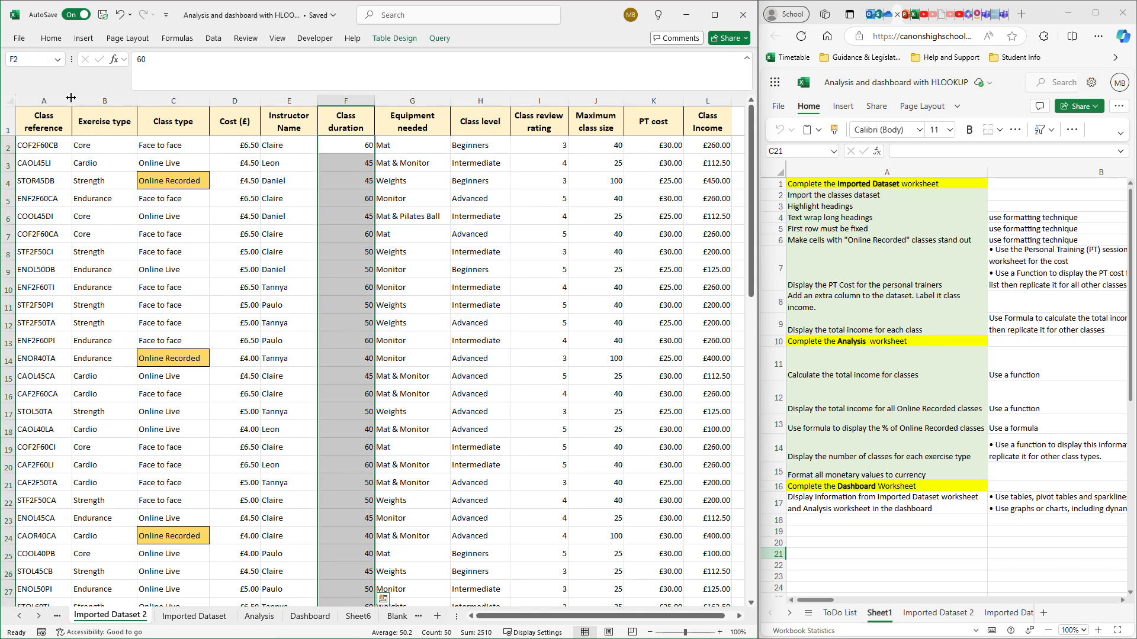
- Insert a PivotChart with PivotTable at H11 on Sheet6, using the Imported Dataset 2 columns from Exercise type through Class Income as source
{"action": "left_click_drag", "start_coordinate": [89, 117], "coordinate": [721, 557]}
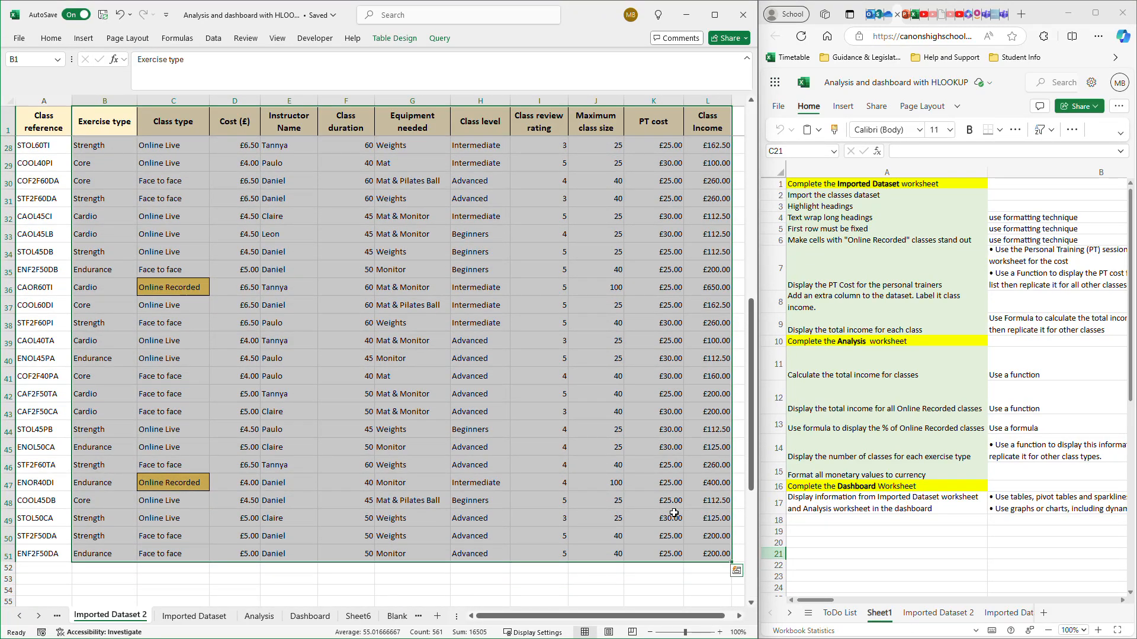
{"action": "left_click", "coordinate": [356, 617]}
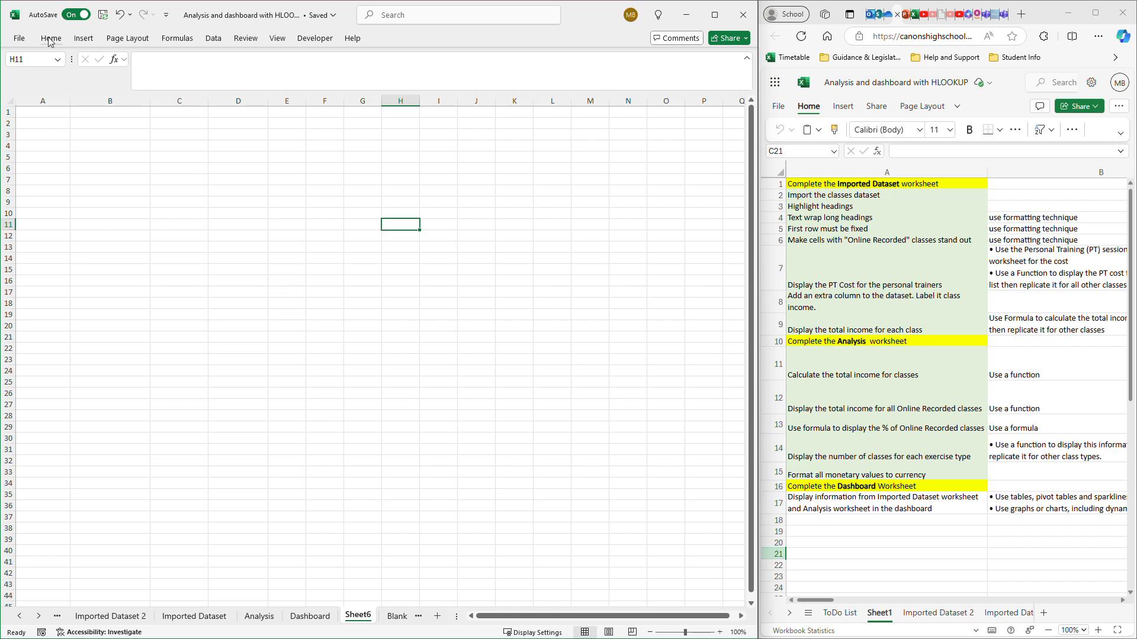
{"action": "left_click", "coordinate": [81, 38]}
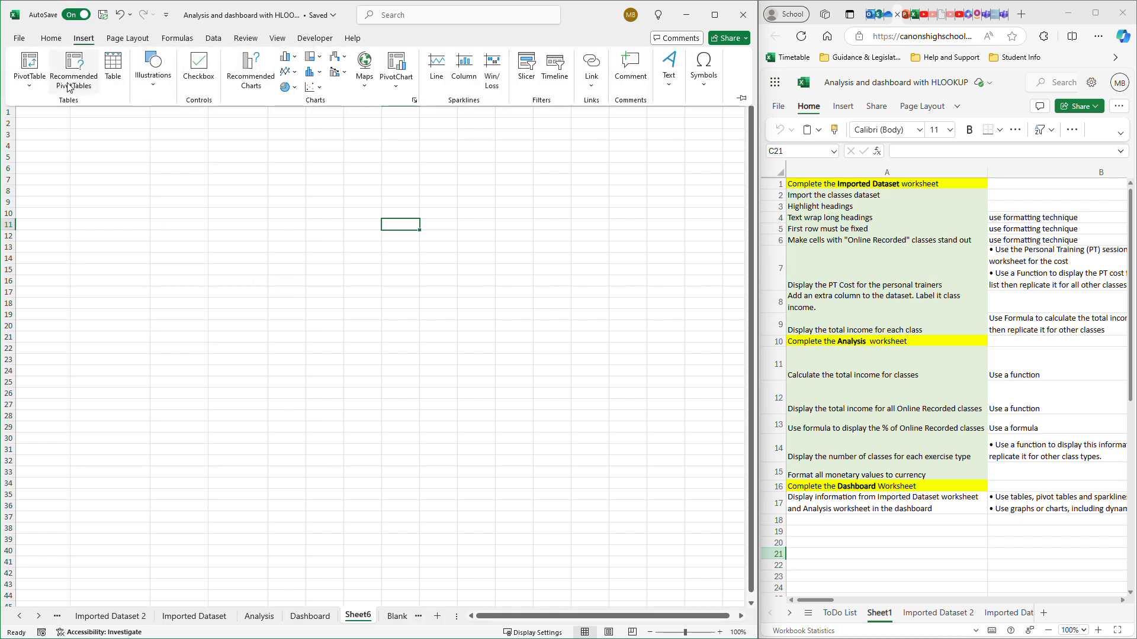
{"action": "left_click", "coordinate": [27, 88]}
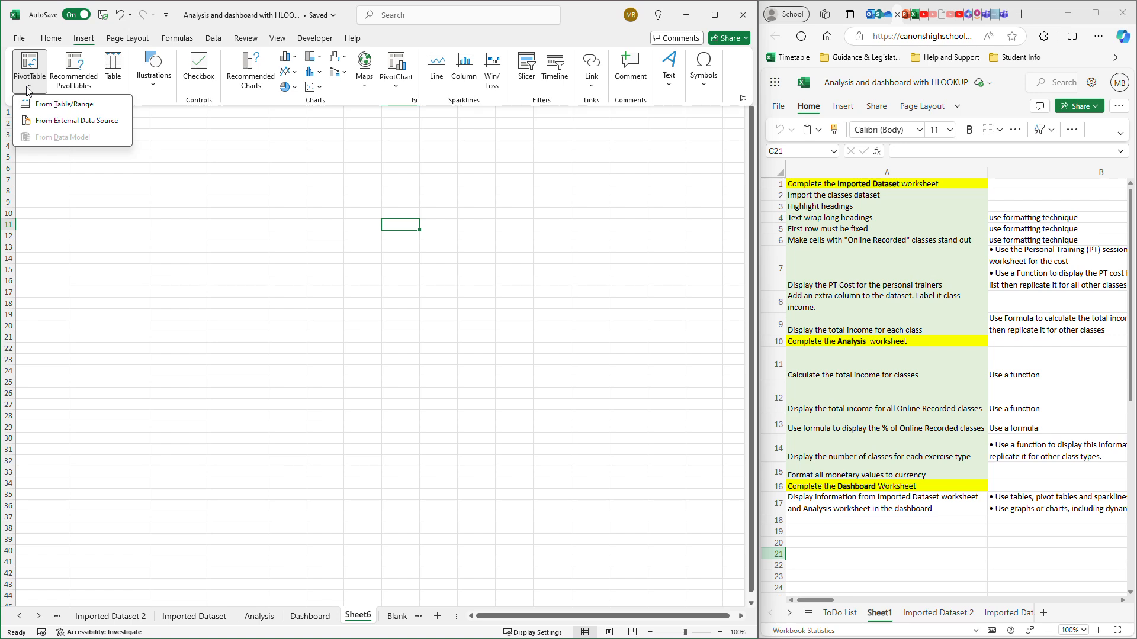
{"action": "left_click", "coordinate": [396, 88]}
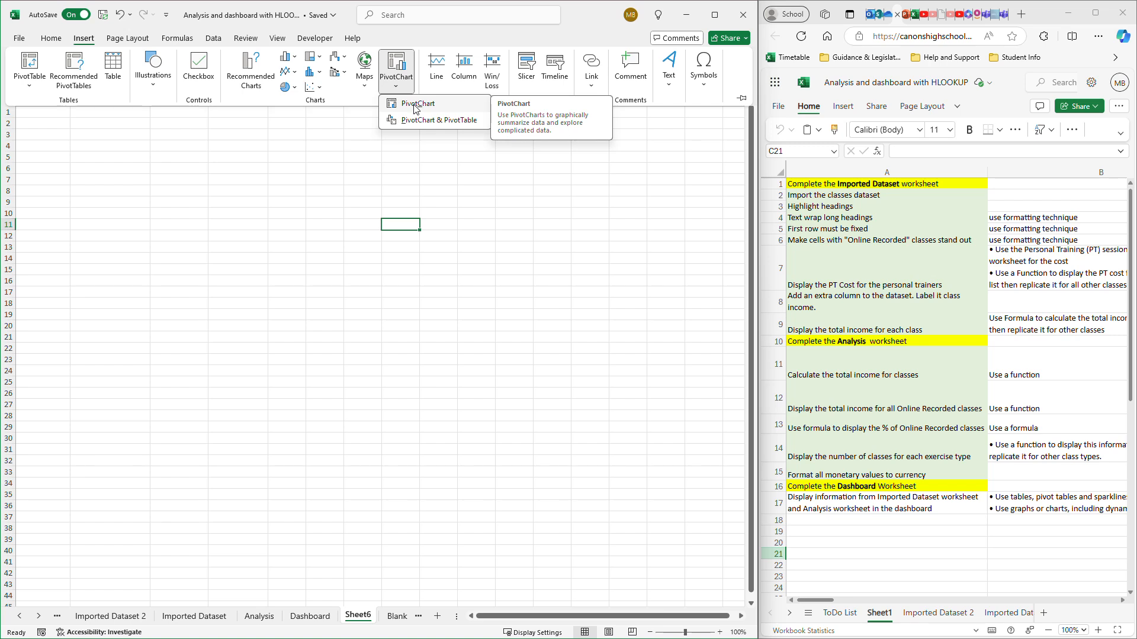
{"action": "left_click", "coordinate": [413, 120]}
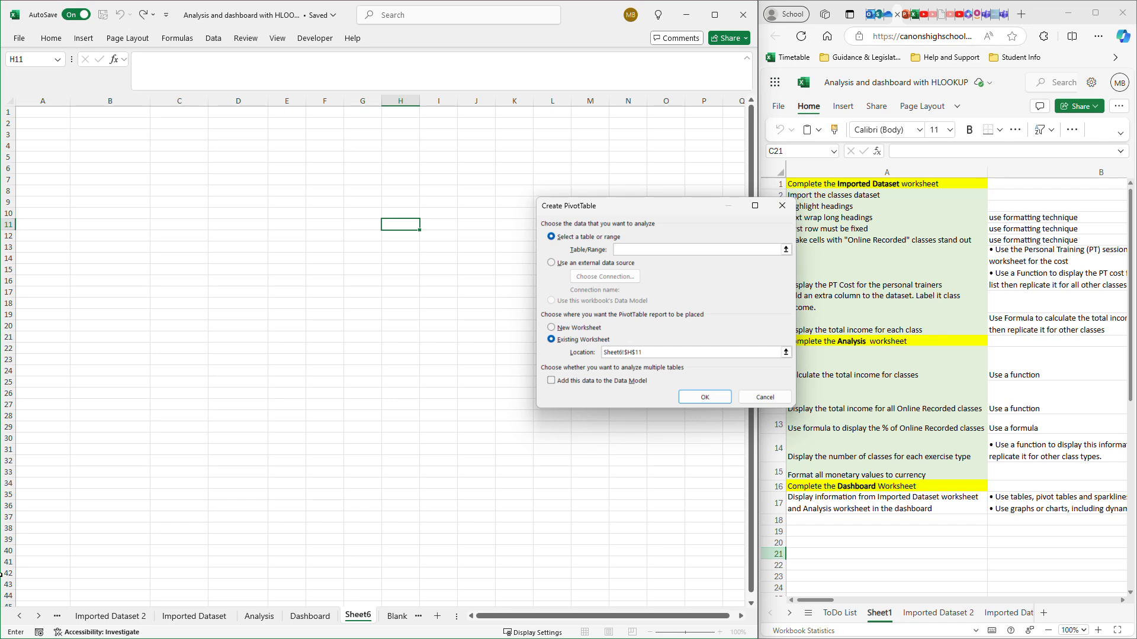
{"action": "left_click", "coordinate": [102, 616]}
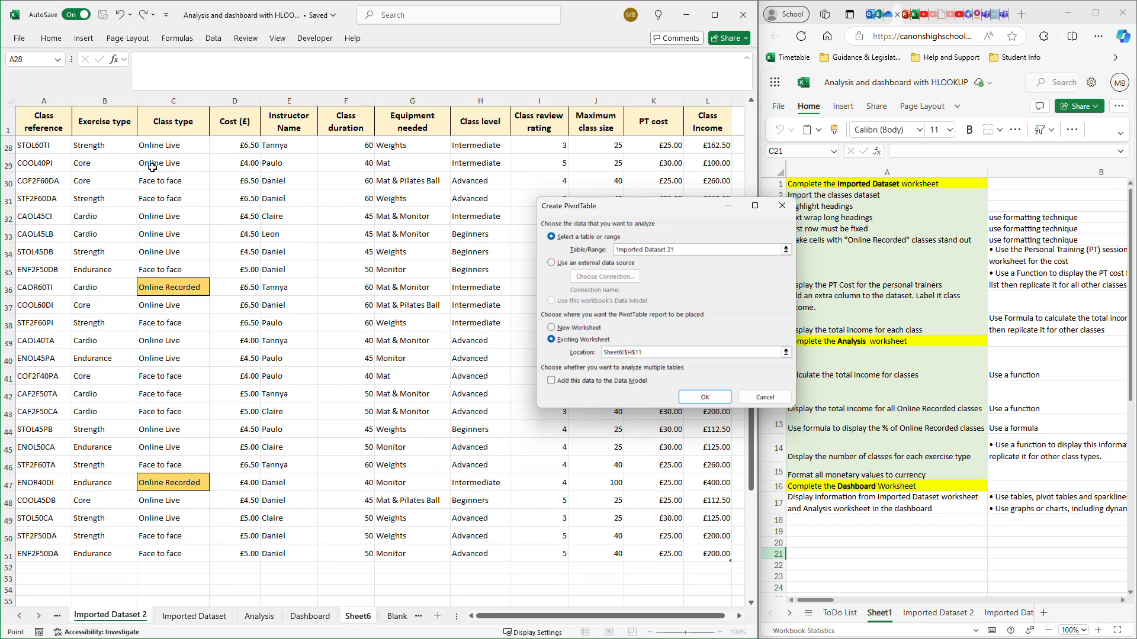
{"action": "scroll", "coordinate": [150, 168], "scroll_direction": "up", "scroll_amount": 9}
{"action": "left_click_drag", "start_coordinate": [93, 131], "coordinate": [717, 431]}
{"action": "left_click", "coordinate": [704, 398]}
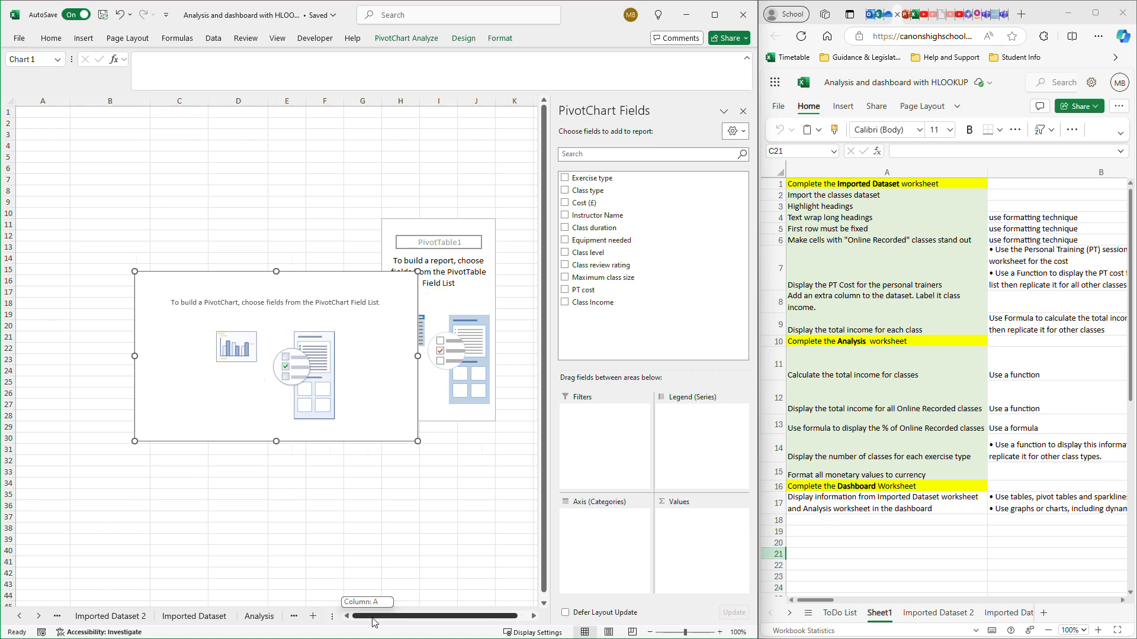
- Move the empty PivotTable on Sheet6 to cell B3 and place the empty PivotChart beside it, starting at about column F
{"action": "left_click", "coordinate": [39, 616]}
{"action": "left_click", "coordinate": [38, 615]}
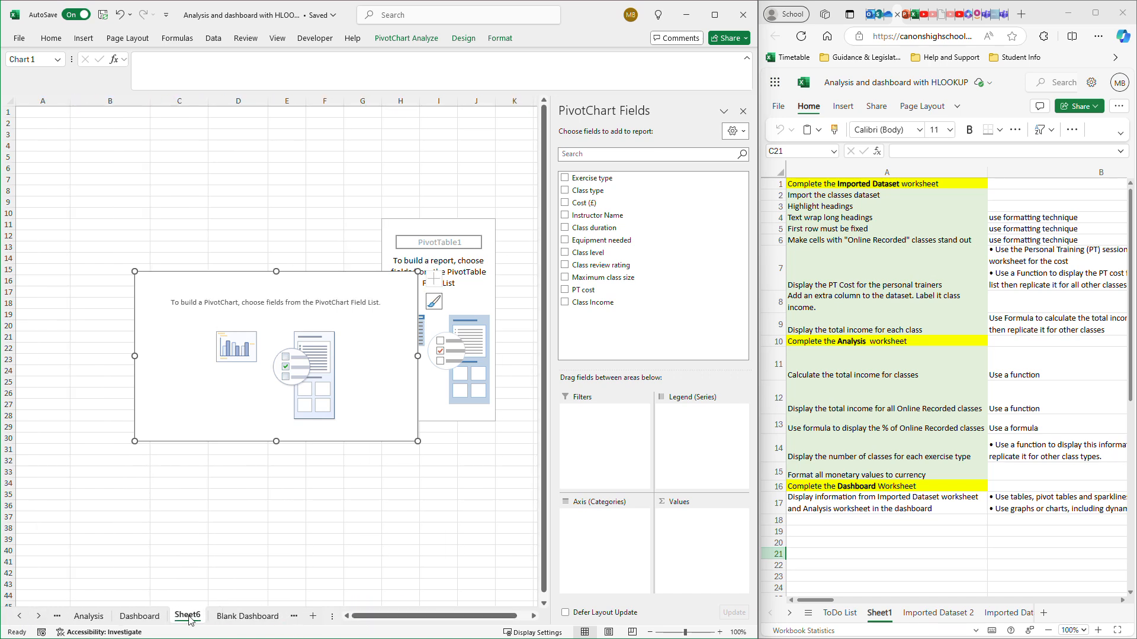
{"action": "left_click_drag", "start_coordinate": [340, 285], "coordinate": [363, 394]}
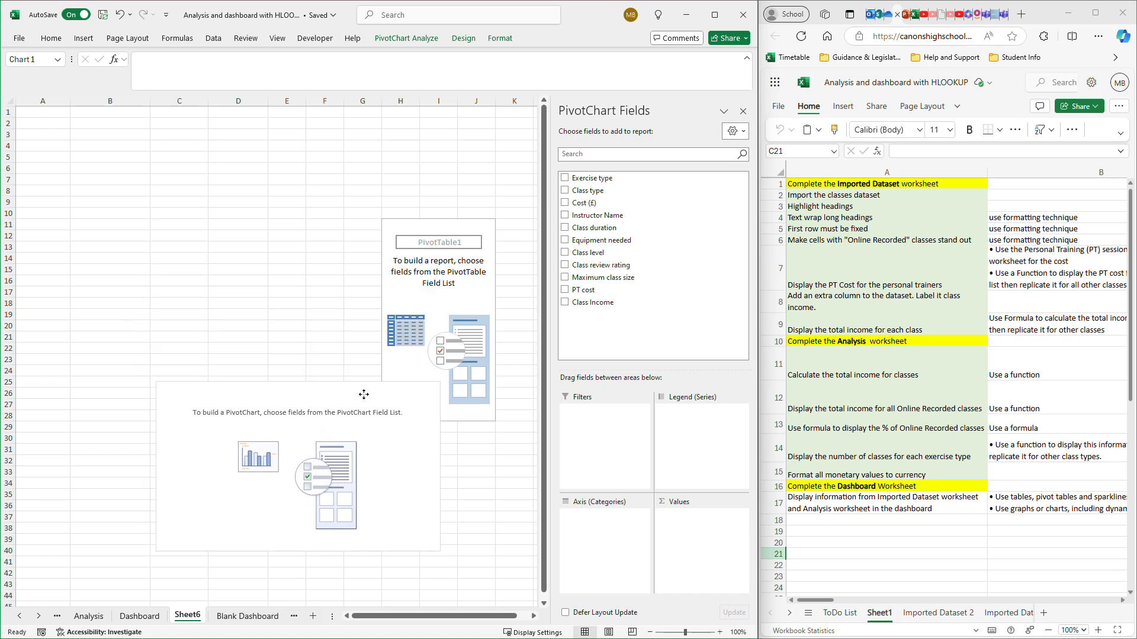
{"action": "left_click_drag", "start_coordinate": [459, 225], "coordinate": [477, 417]}
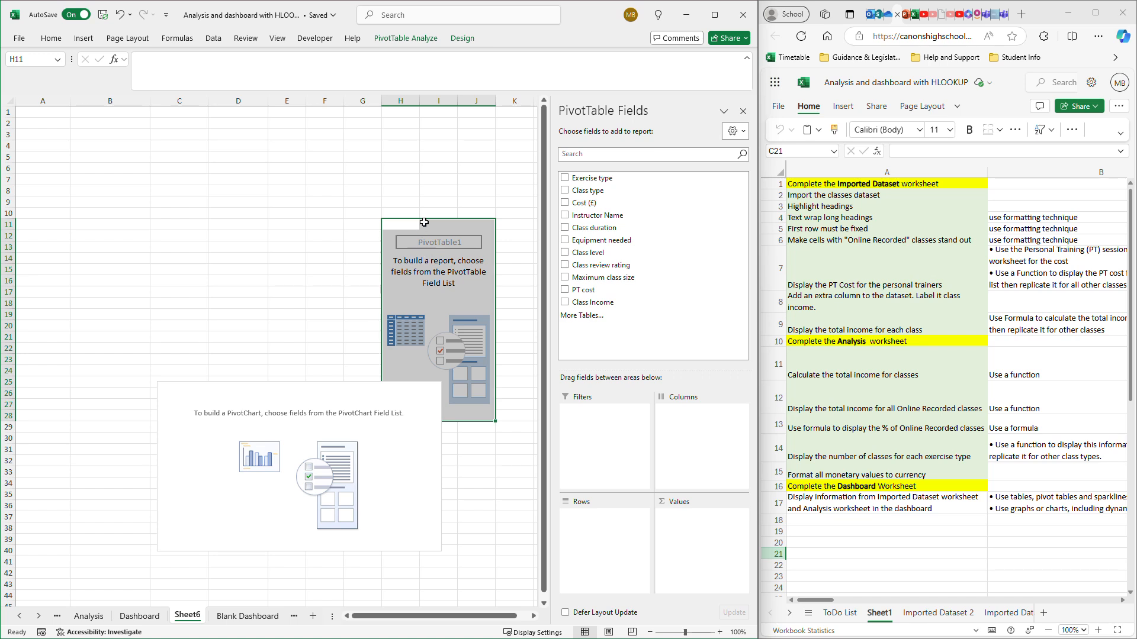
{"action": "key", "text": "ctrl+c"}
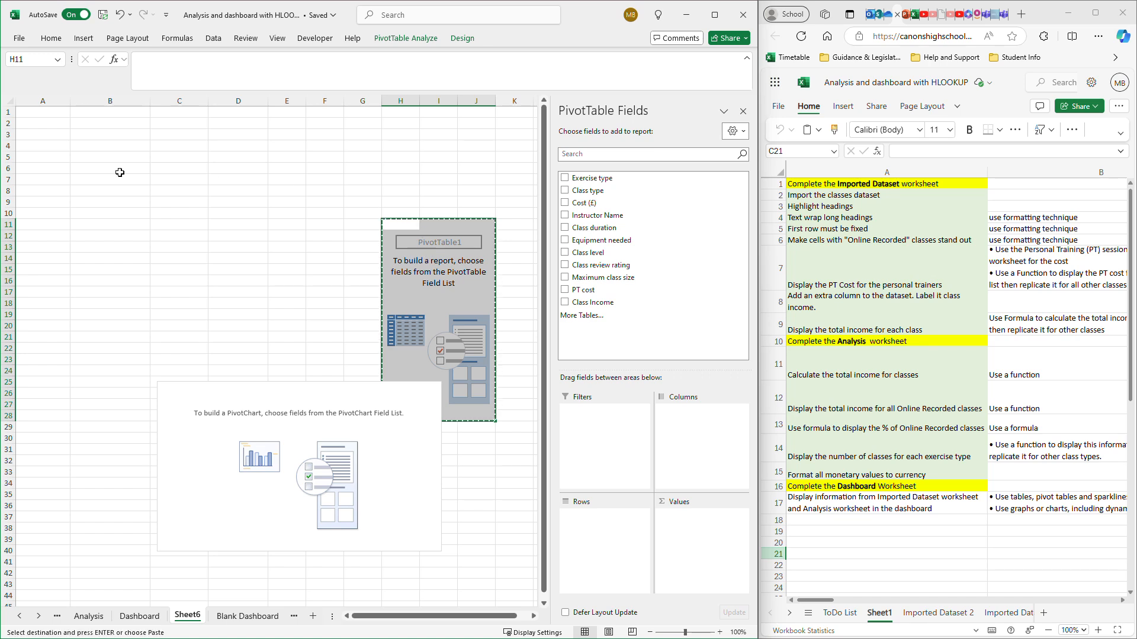
{"action": "left_click", "coordinate": [74, 135]}
{"action": "left_click_drag", "start_coordinate": [74, 135], "coordinate": [128, 378]}
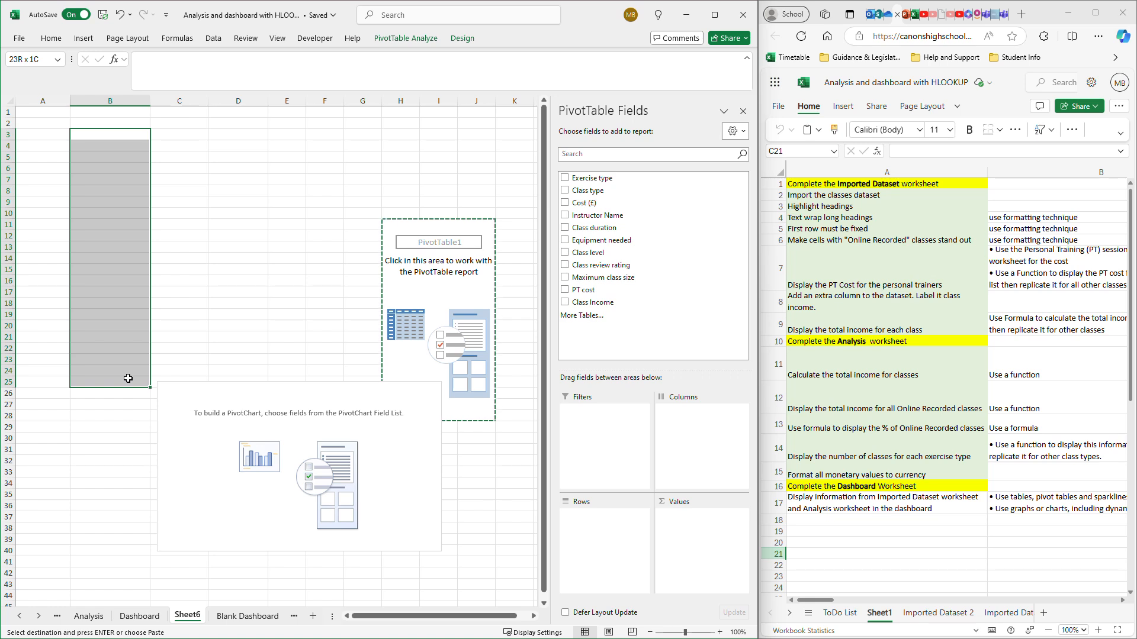
{"action": "key", "text": "Return"}
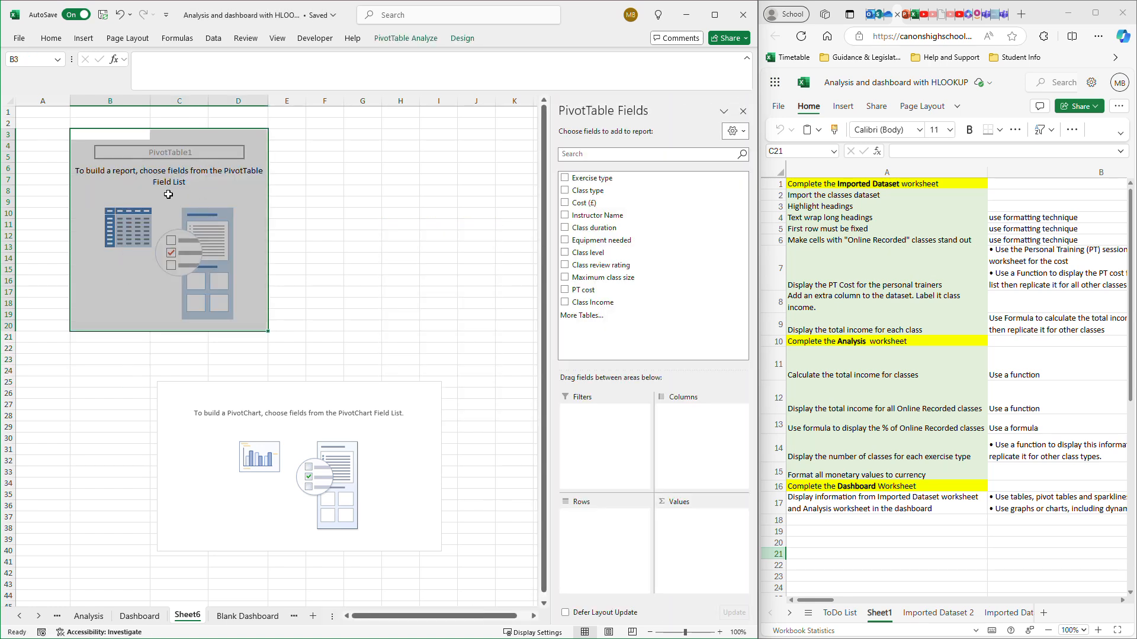
{"action": "left_click_drag", "start_coordinate": [251, 393], "coordinate": [400, 139]}
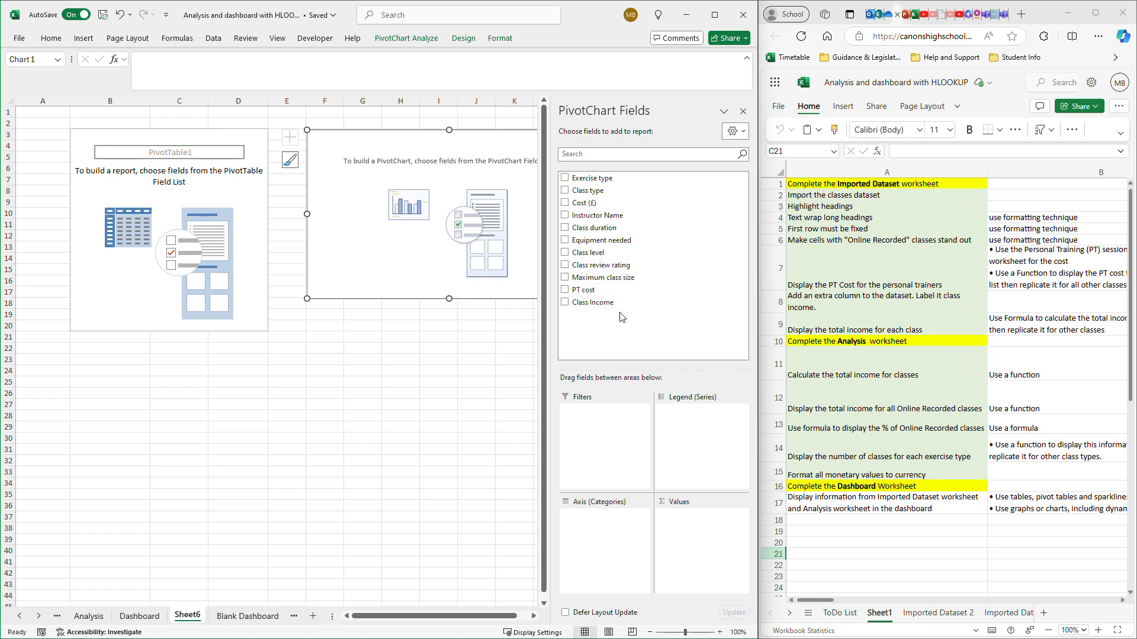
- Add the Instructor Name field as the report filter and select its label cell in the PivotTable
{"action": "left_click", "coordinate": [565, 215]}
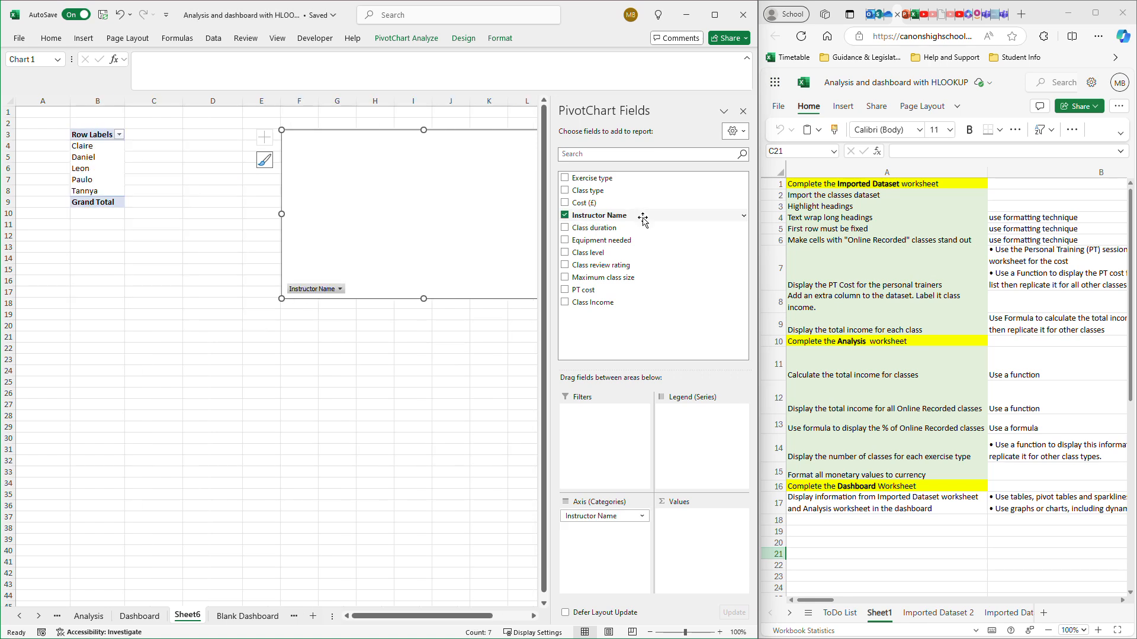
{"action": "left_click_drag", "start_coordinate": [642, 218], "coordinate": [583, 420]}
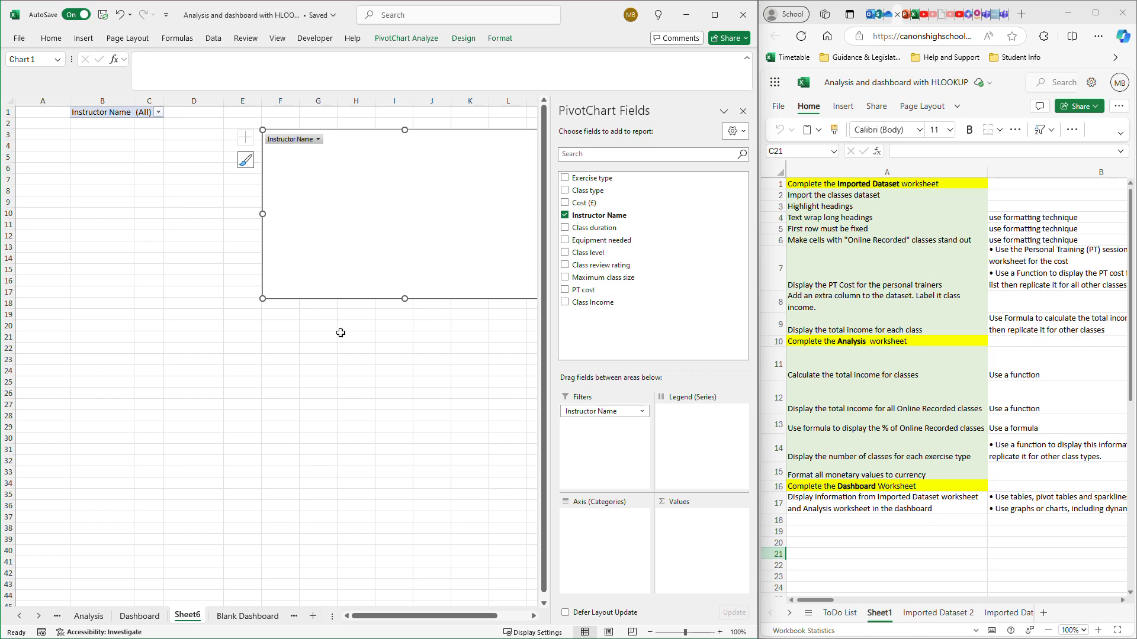
{"action": "mouse_move", "coordinate": [112, 114]}
{"action": "left_mouse_down"}
{"action": "mouse_move", "coordinate": [154, 110]}
{"action": "mouse_move", "coordinate": [127, 111]}
{"action": "left_mouse_up"}
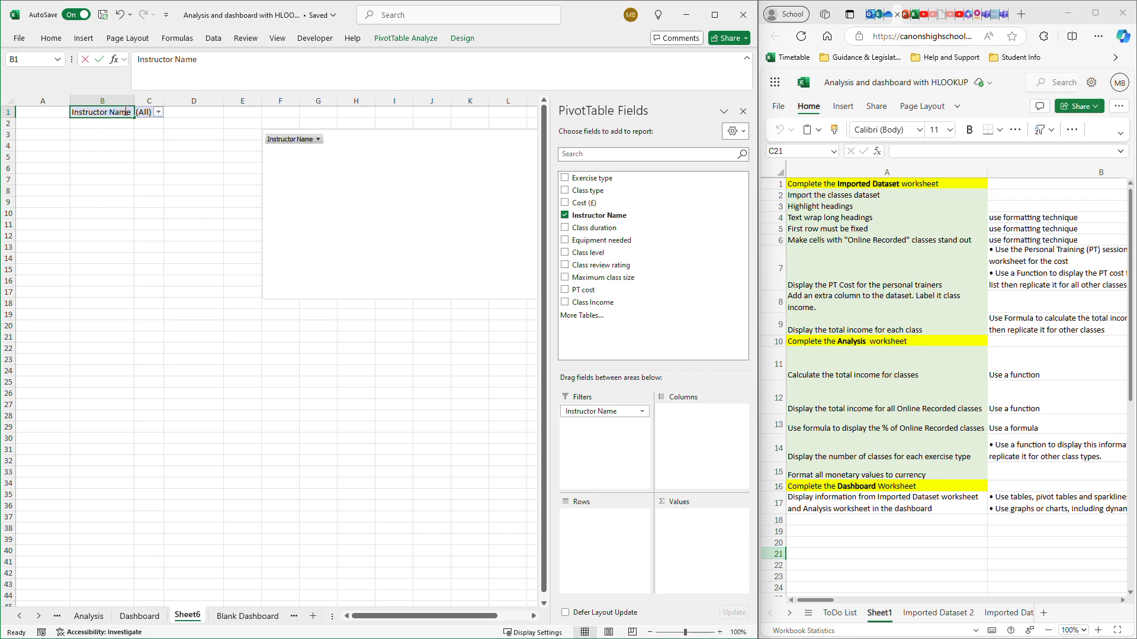
{"action": "left_click", "coordinate": [153, 156]}
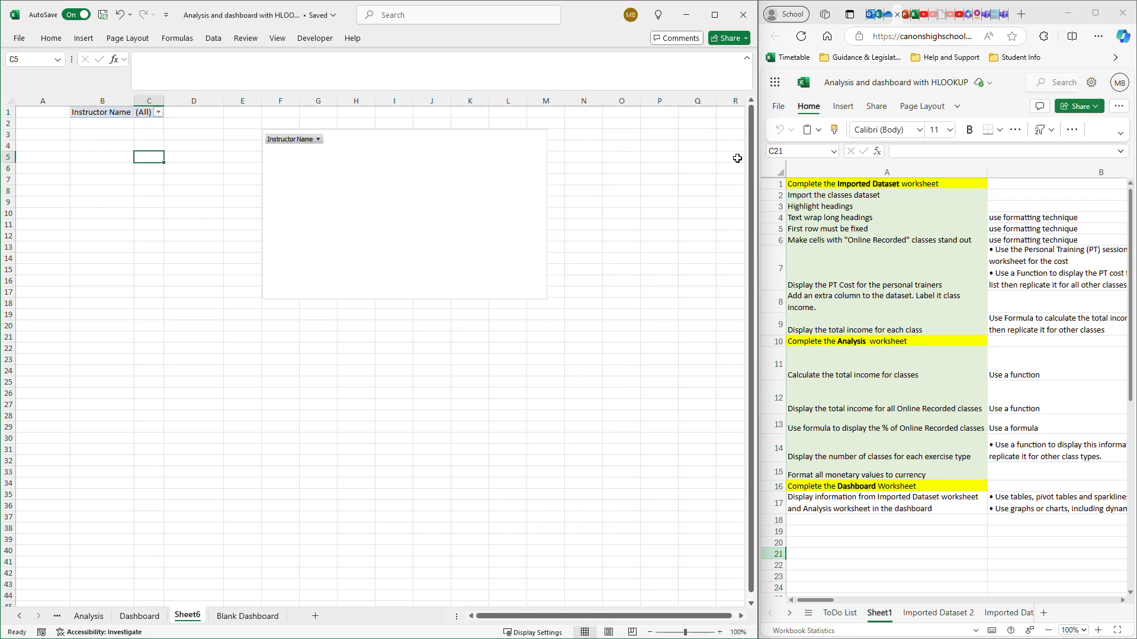
{"action": "left_click", "coordinate": [207, 160]}
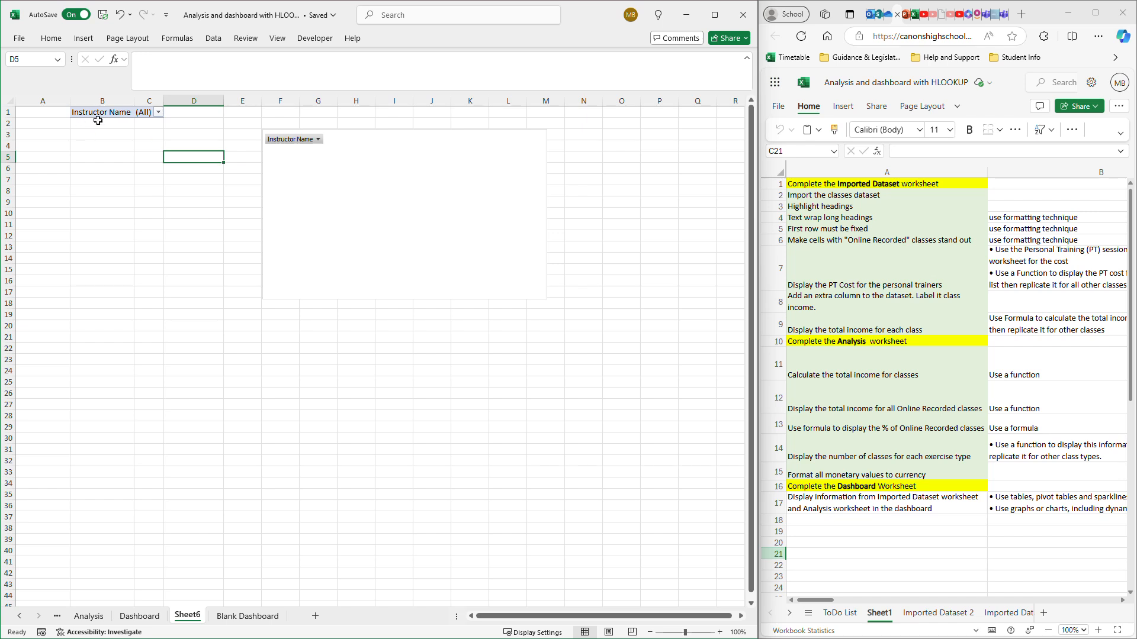
{"action": "left_click", "coordinate": [110, 113]}
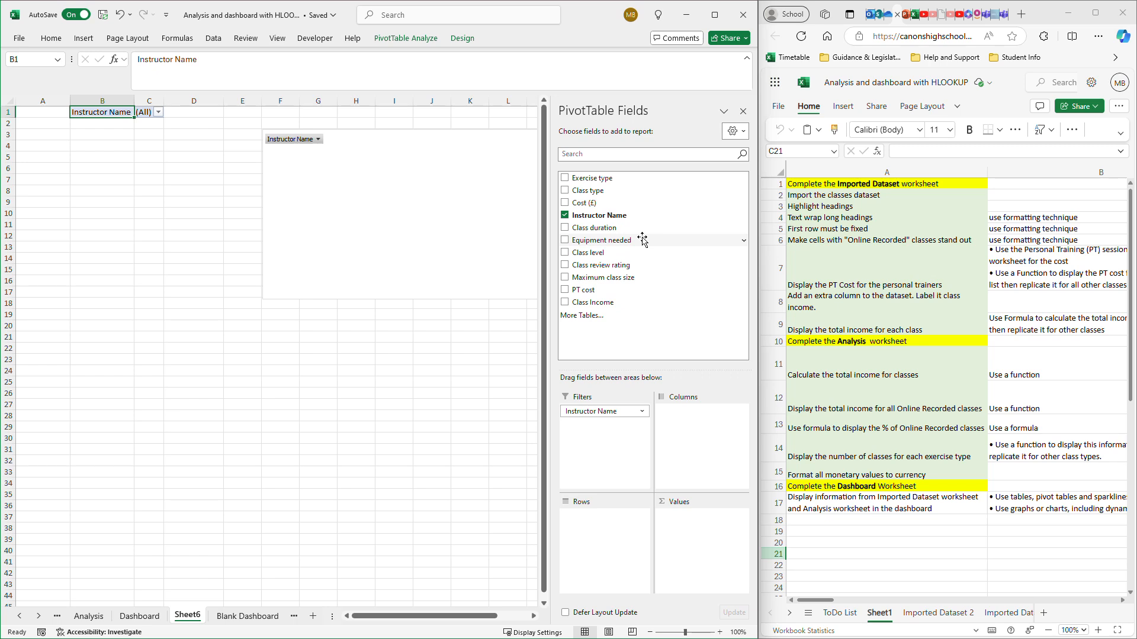
- Add the Cost (£) field to the PivotTable values twice
{"action": "left_click", "coordinate": [566, 202]}
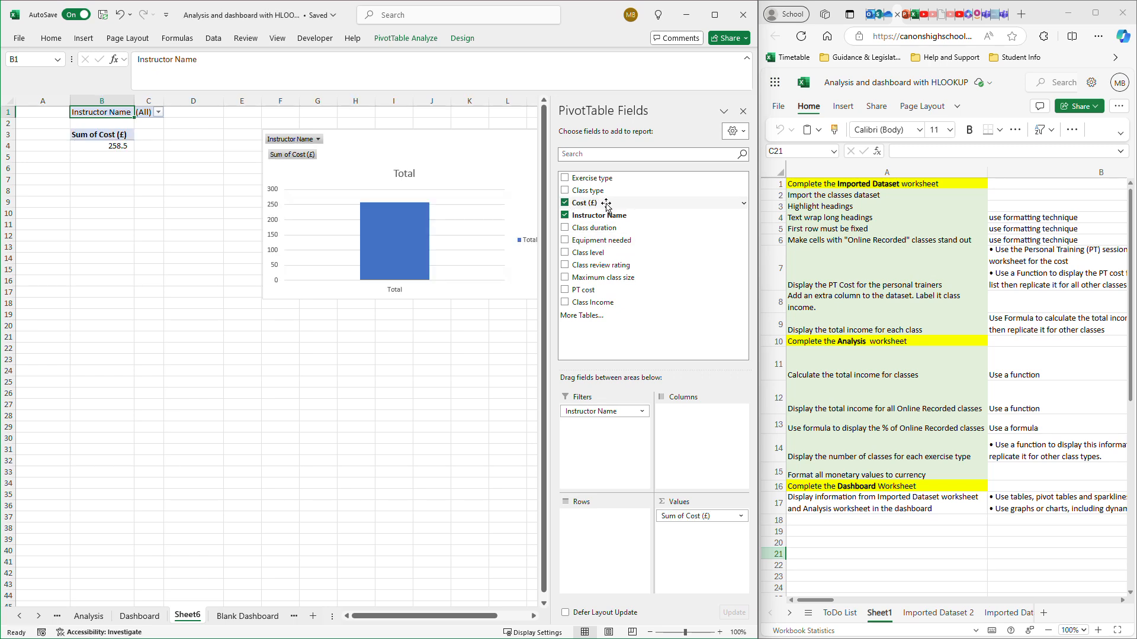
{"action": "left_click_drag", "start_coordinate": [606, 205], "coordinate": [682, 526]}
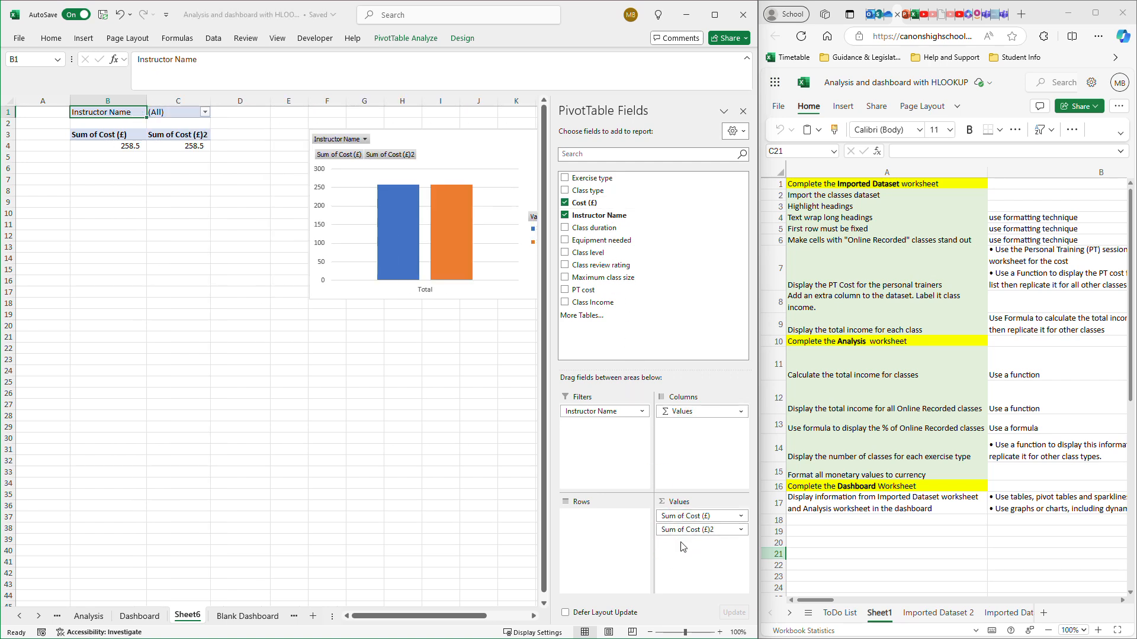
- Remove the duplicate Cost (£) field, Sum of Cost (£)2, from the PivotTable values
{"action": "left_click", "coordinate": [741, 530]}
{"action": "left_click", "coordinate": [741, 530]}
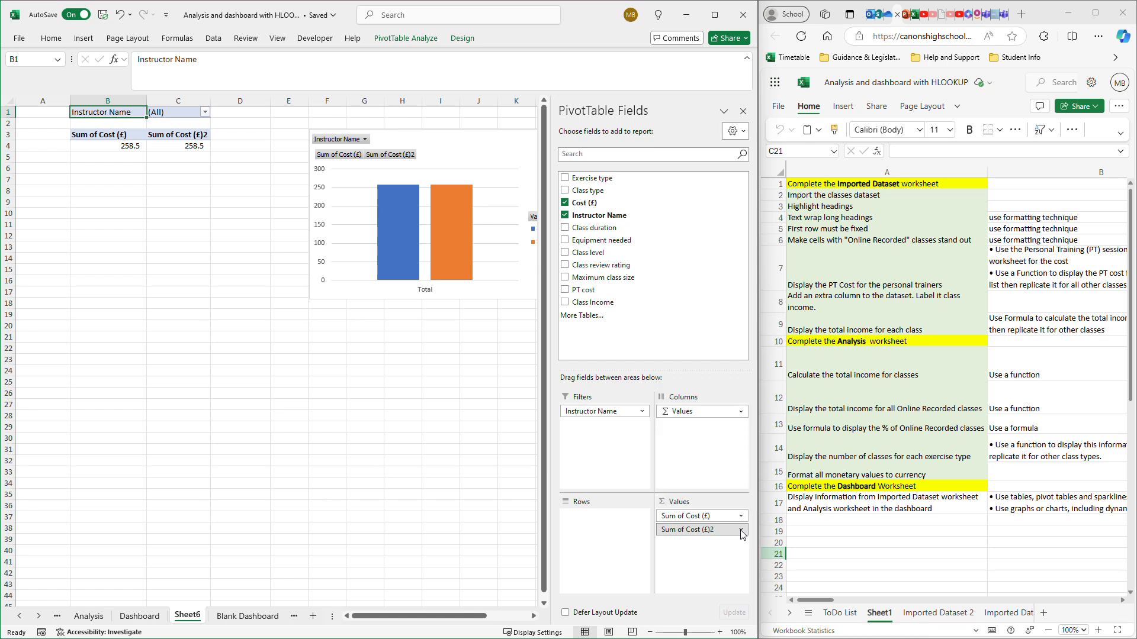
{"action": "left_click", "coordinate": [741, 530]}
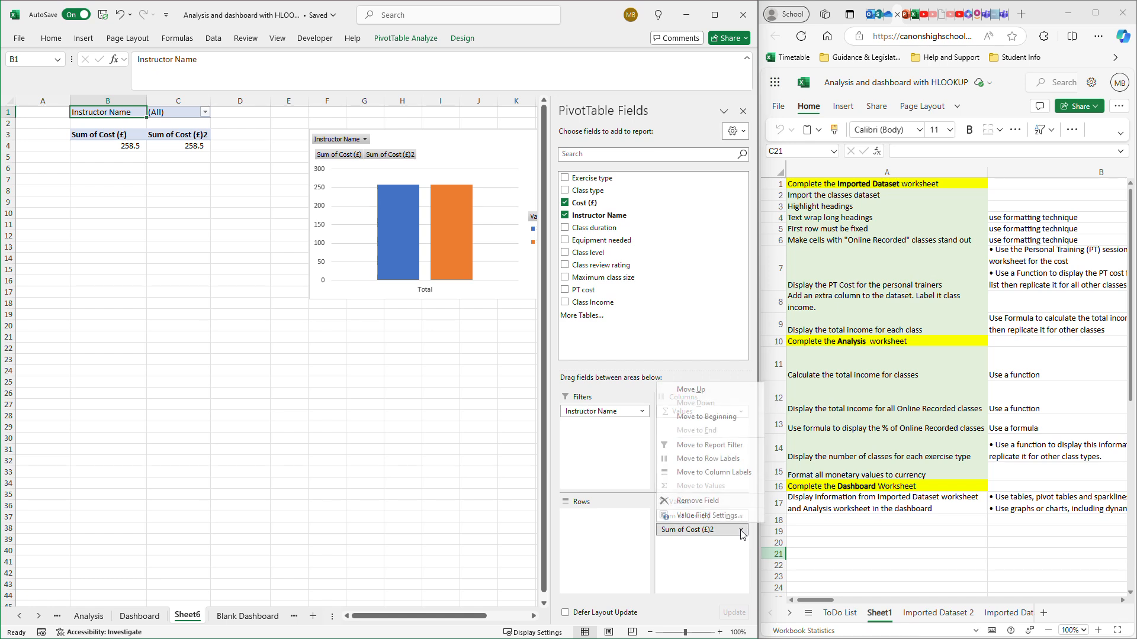
{"action": "left_click", "coordinate": [699, 501]}
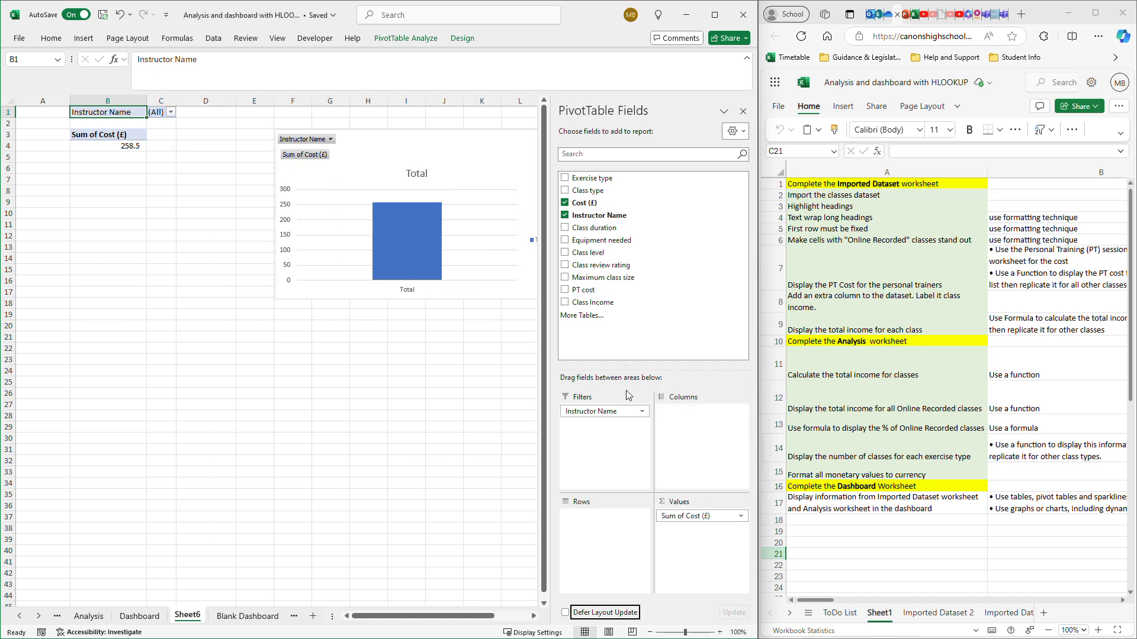
- Add the PT cost, Class review rating, Exercise type and Class type fields to the PivotTable values, in that order
{"action": "left_click", "coordinate": [590, 290]}
{"action": "left_click_drag", "start_coordinate": [590, 290], "coordinate": [676, 537]}
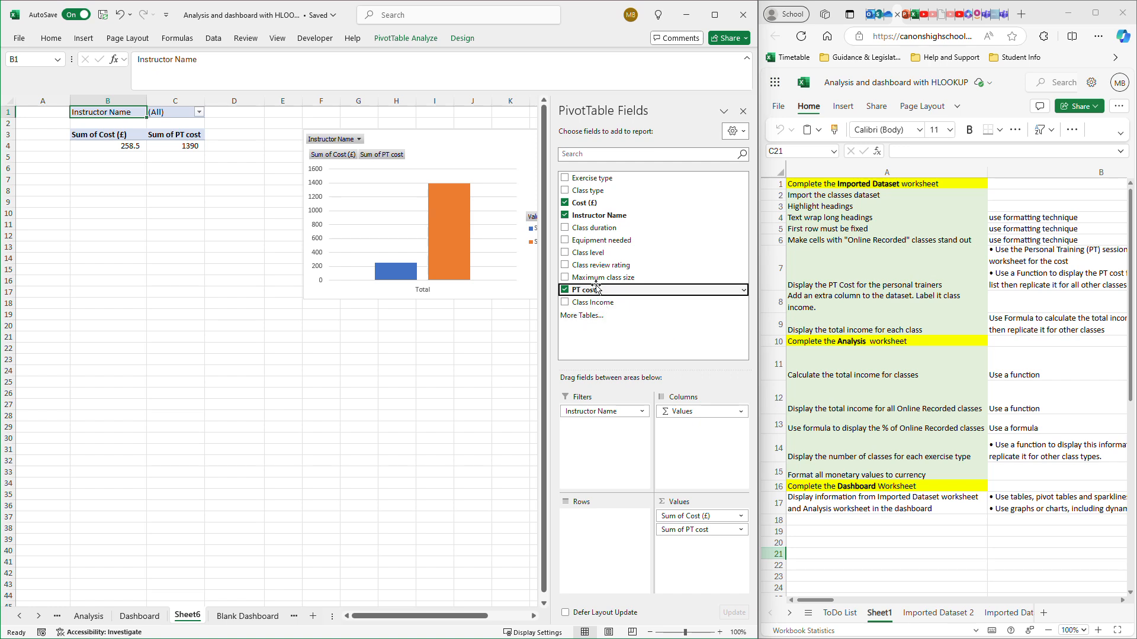
{"action": "left_click_drag", "start_coordinate": [584, 267], "coordinate": [685, 556]}
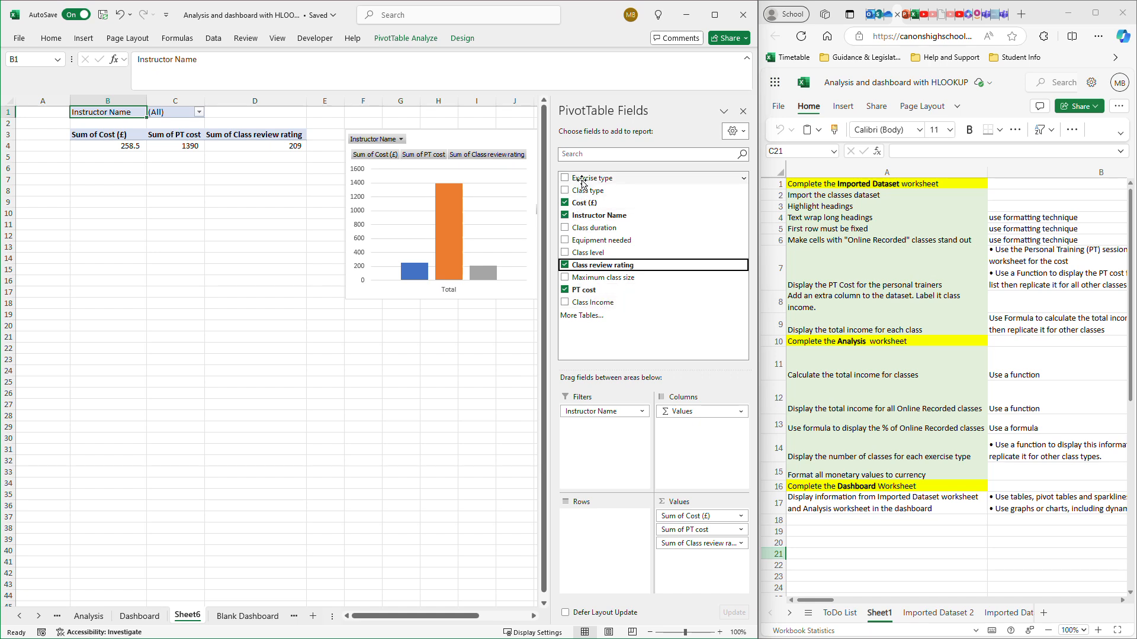
{"action": "left_click_drag", "start_coordinate": [582, 182], "coordinate": [678, 566]}
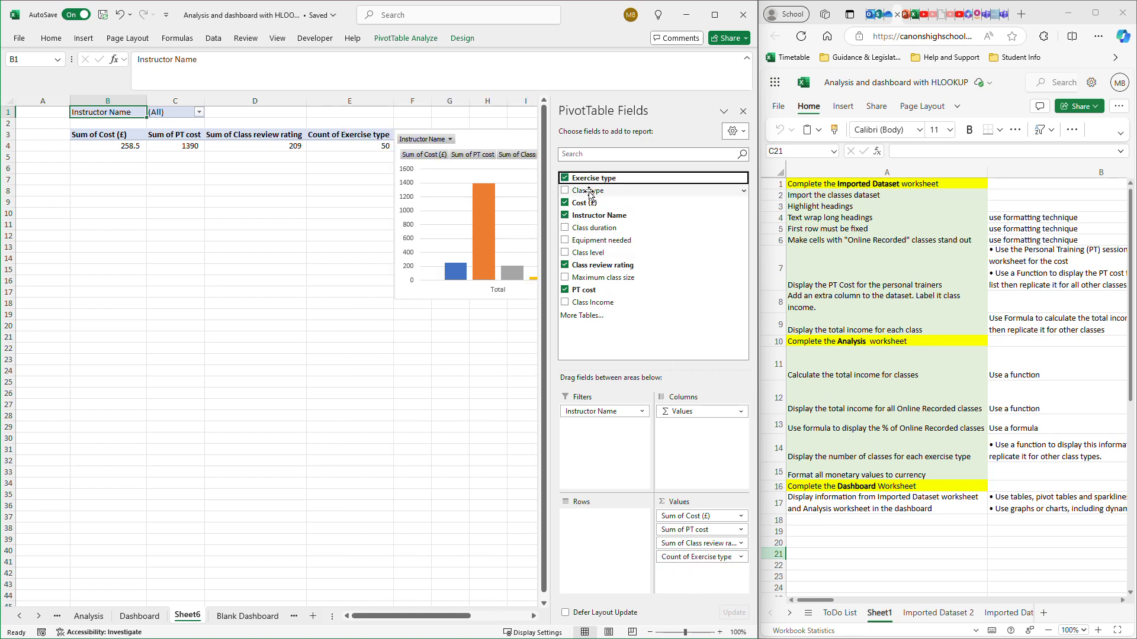
{"action": "left_click_drag", "start_coordinate": [589, 194], "coordinate": [677, 580]}
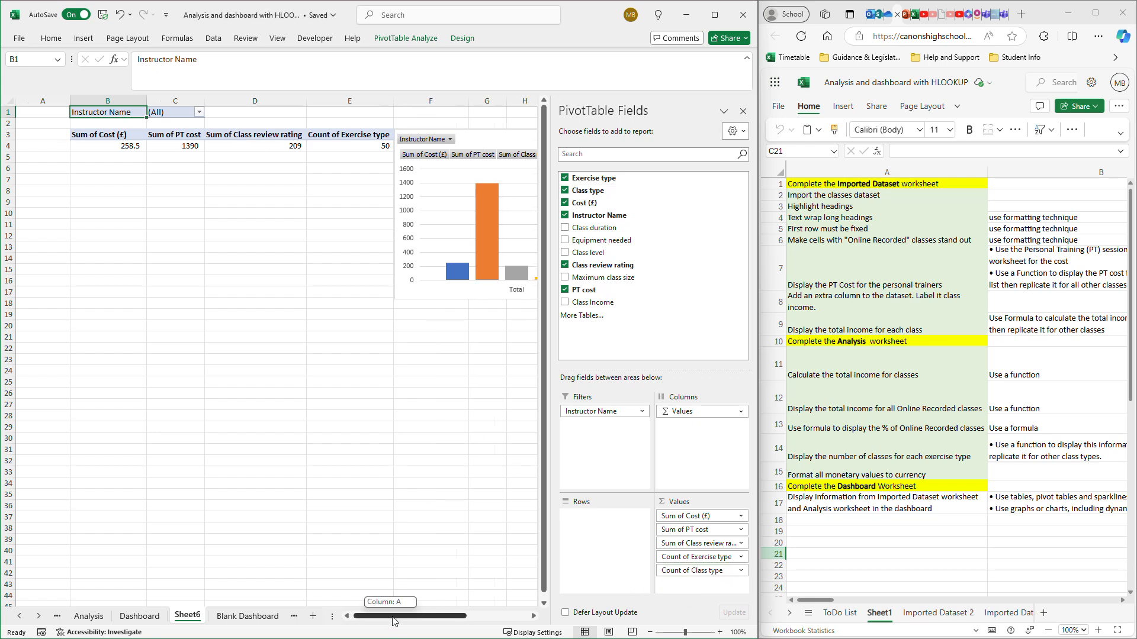
- Move the PivotChart below the PivotTable, starting at about B9, and enlarge it to span columns B to F down to about row 29
{"action": "left_click_drag", "start_coordinate": [404, 616], "coordinate": [469, 602]}
{"action": "left_click_drag", "start_coordinate": [325, 137], "coordinate": [288, 291]}
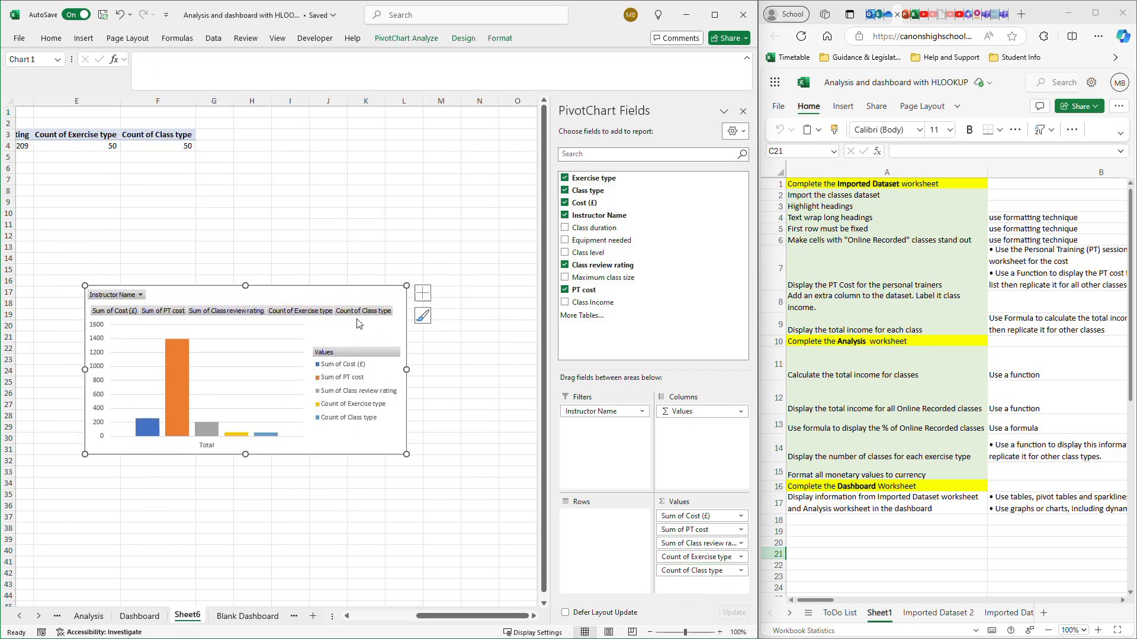
{"action": "left_click_drag", "start_coordinate": [440, 616], "coordinate": [379, 616]}
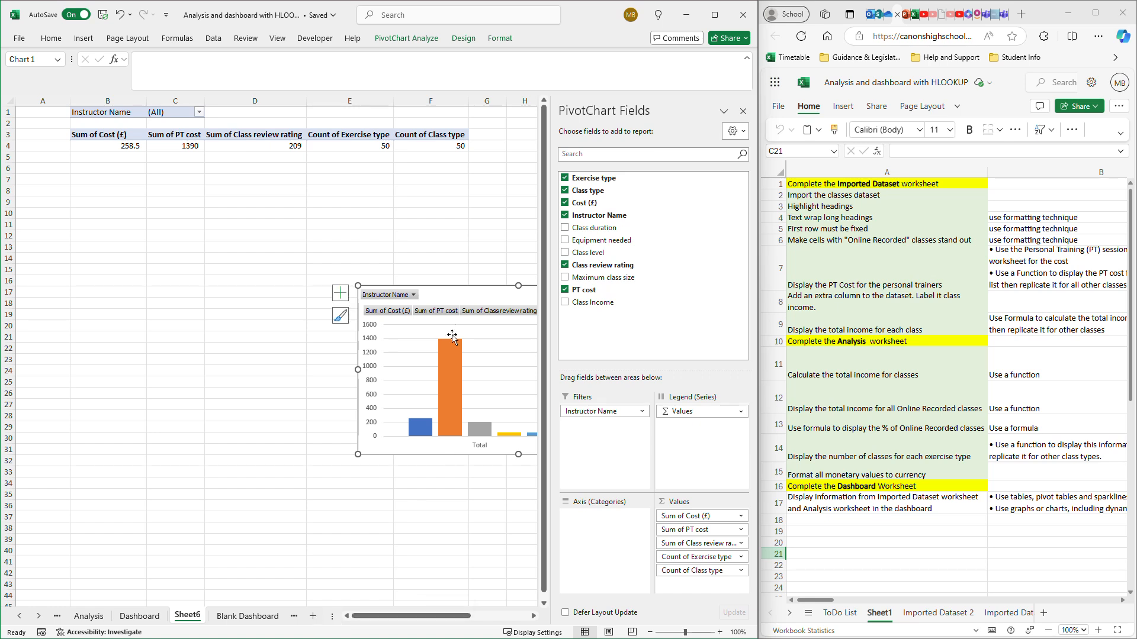
{"action": "left_click_drag", "start_coordinate": [462, 286], "coordinate": [177, 203]}
{"action": "left_click_drag", "start_coordinate": [391, 367], "coordinate": [469, 431]}
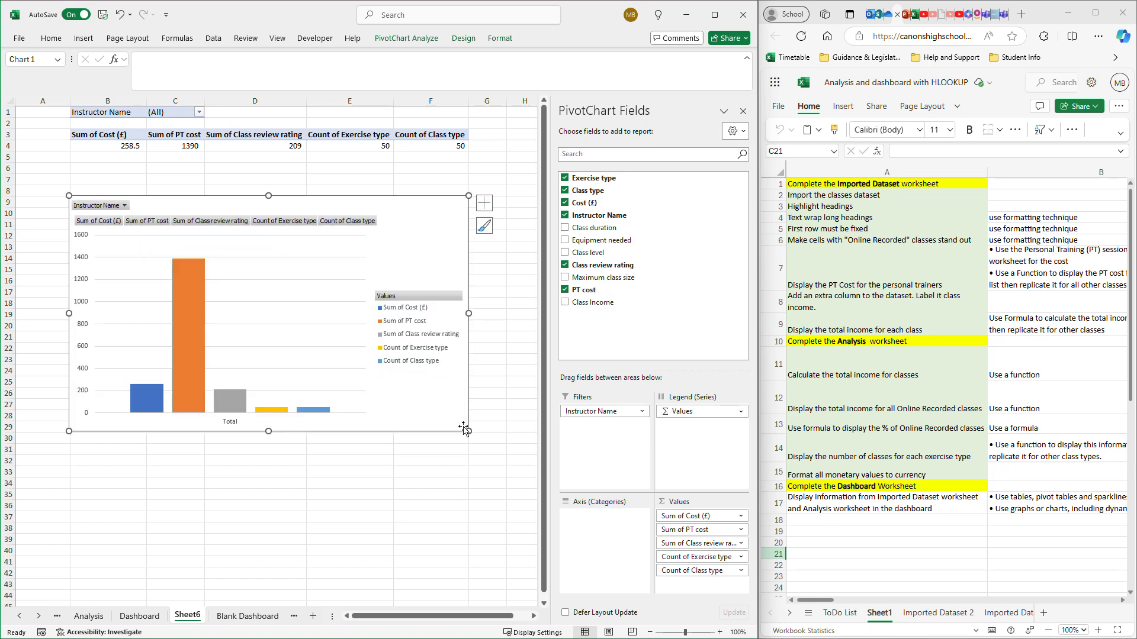
- Filter the PivotChart by the first instructor in the Instructor Name list, and switch the filter to the third instructor
{"action": "left_click", "coordinate": [125, 206]}
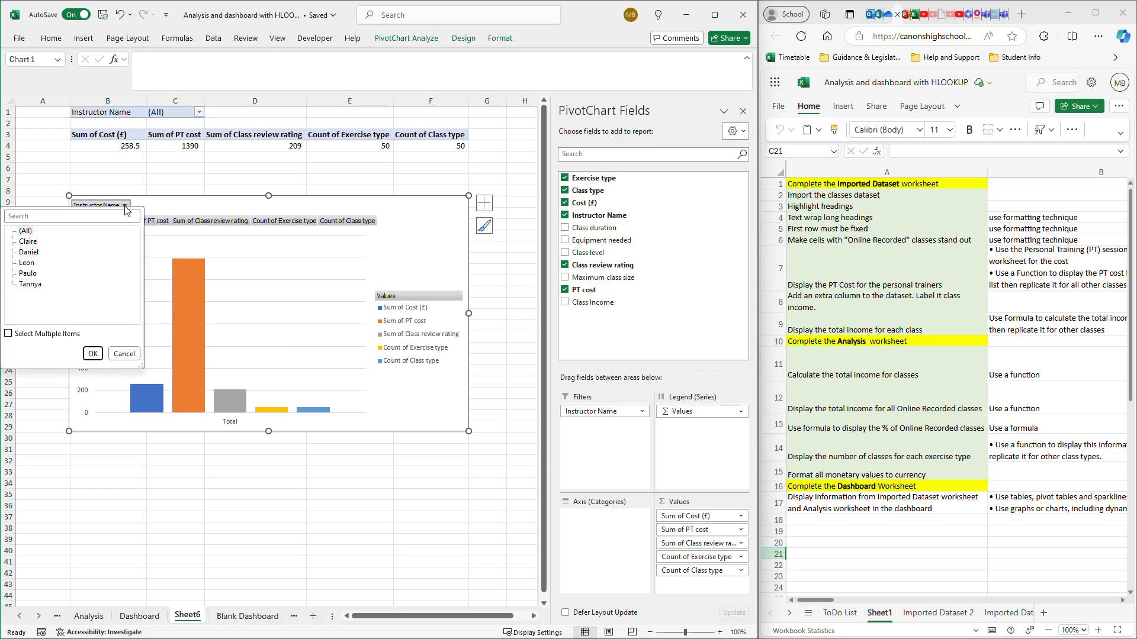
{"action": "left_click", "coordinate": [24, 243]}
{"action": "left_click", "coordinate": [94, 355]}
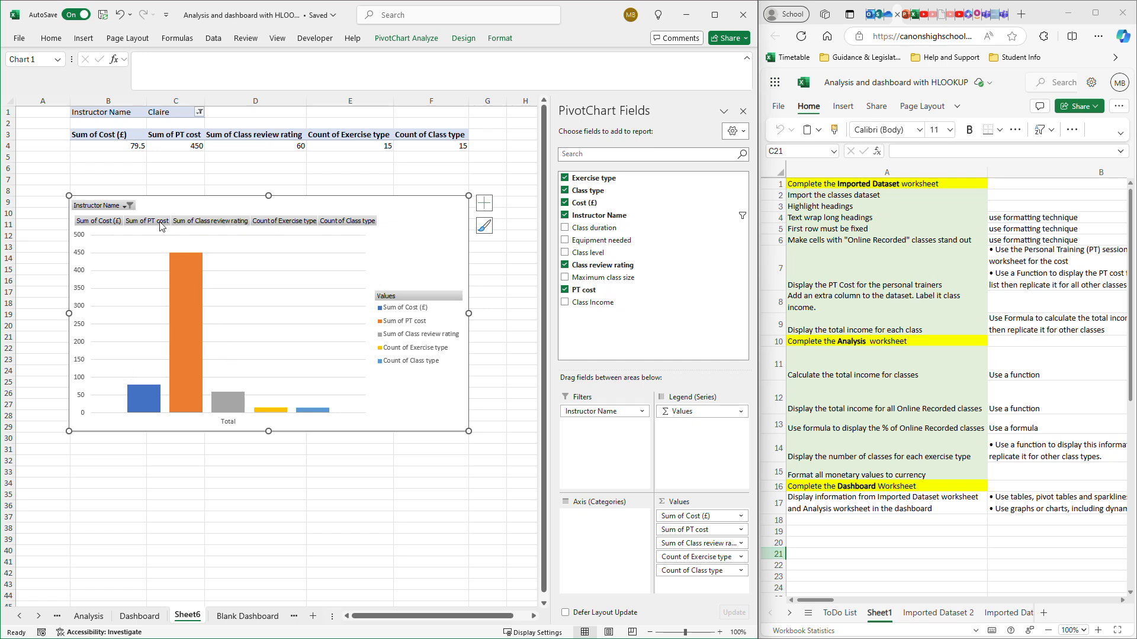
{"action": "left_click", "coordinate": [127, 205]}
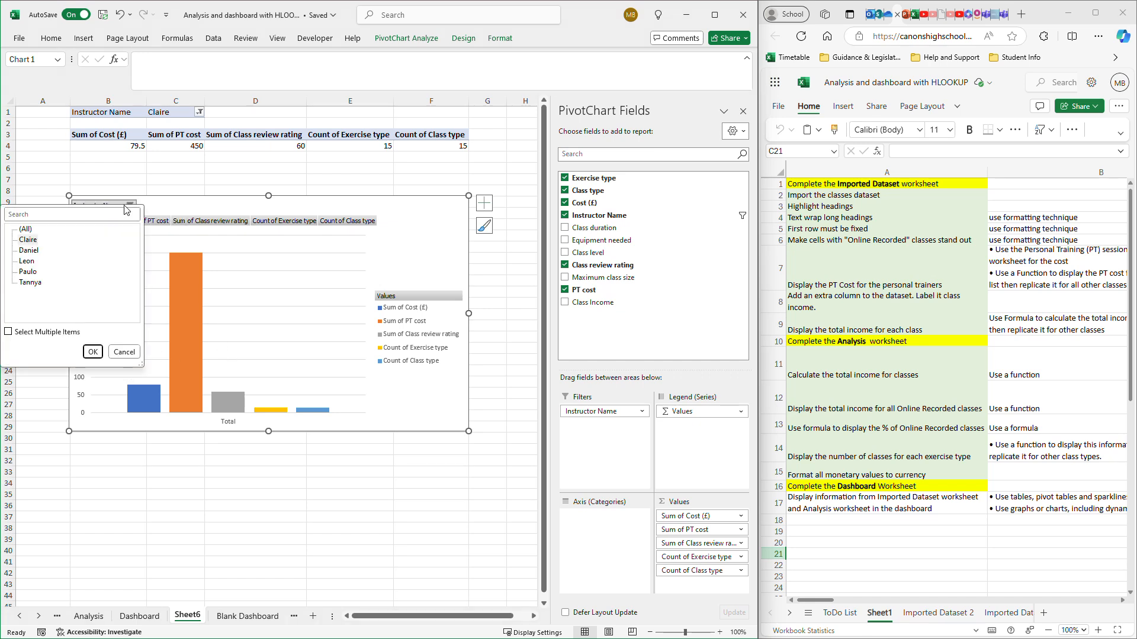
{"action": "left_click", "coordinate": [27, 262]}
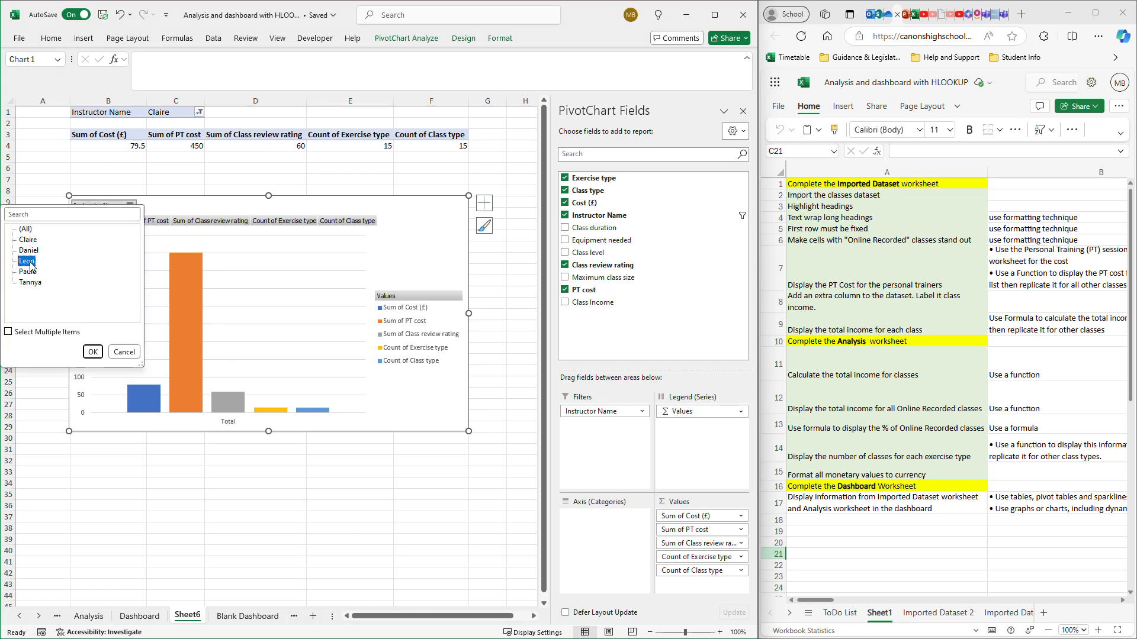
{"action": "left_click", "coordinate": [93, 352]}
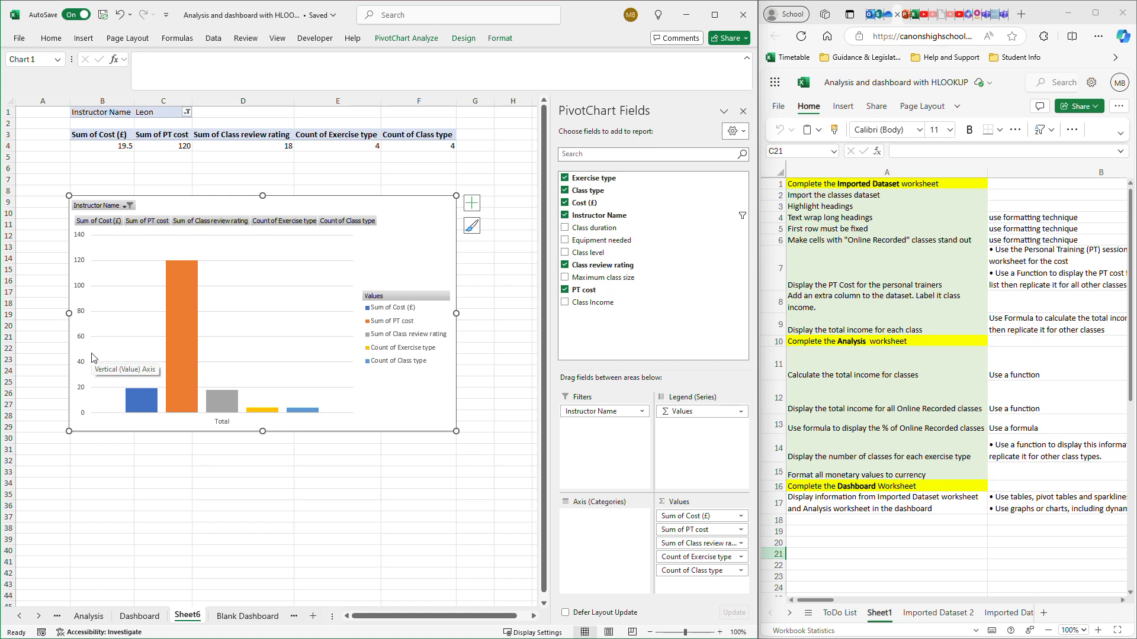
- Insert four blank rows above the PivotTable and refit the PivotChart beneath it across columns B to F, from about row 11 to row 31
{"action": "right_click", "coordinate": [5, 112]}
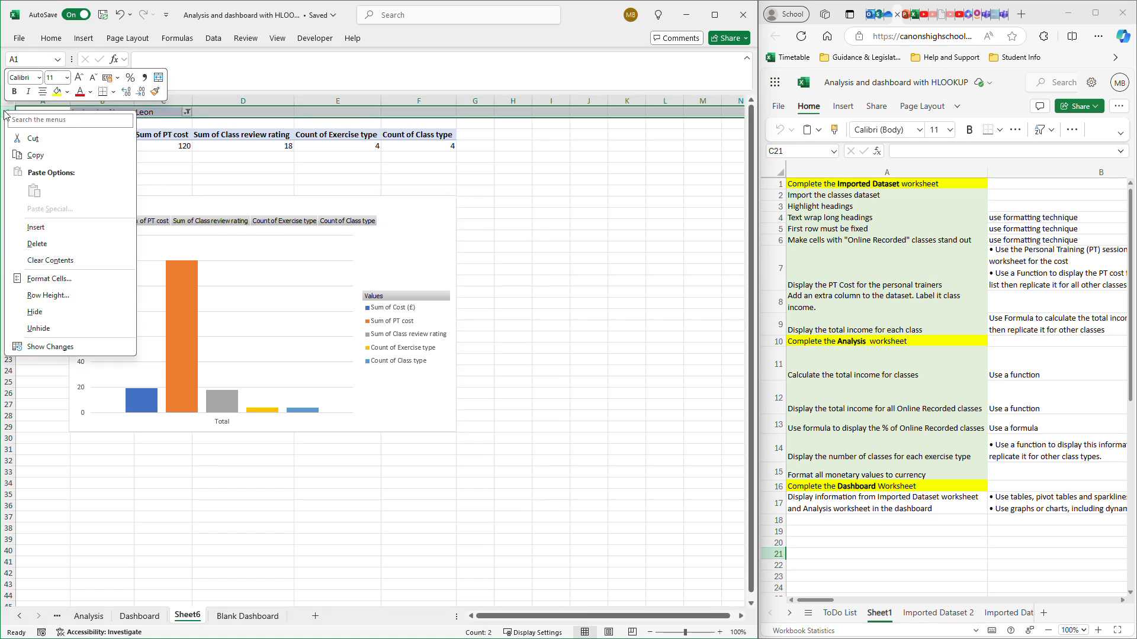
{"action": "left_click", "coordinate": [35, 228]}
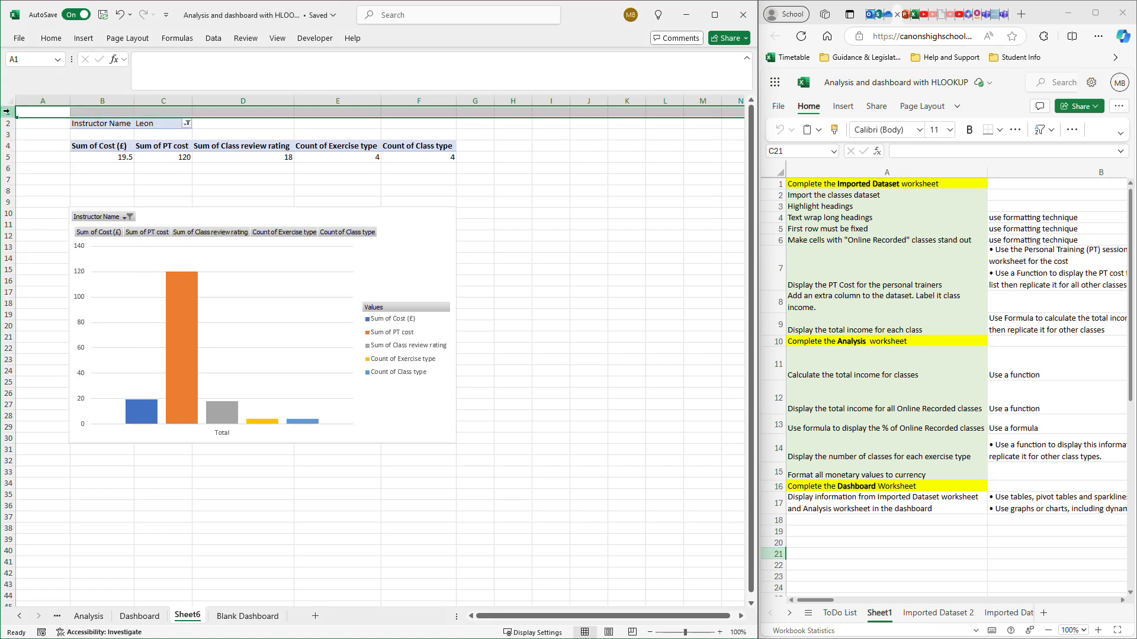
{"action": "right_click", "coordinate": [9, 113]}
{"action": "left_click", "coordinate": [37, 230]}
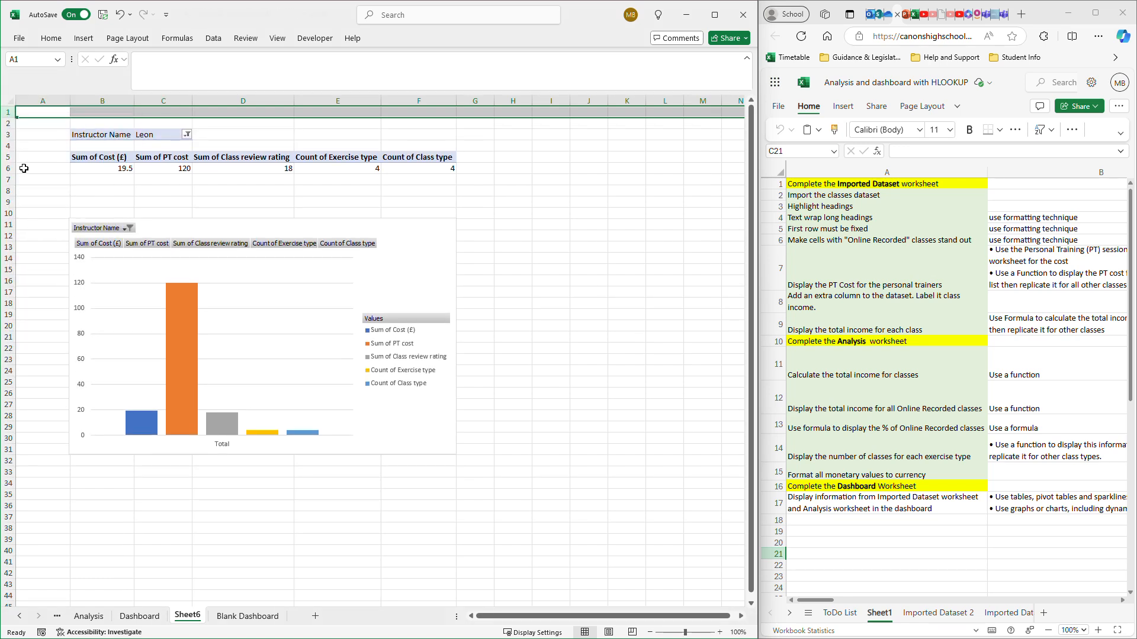
{"action": "left_click_drag", "start_coordinate": [4, 112], "coordinate": [3, 123]}
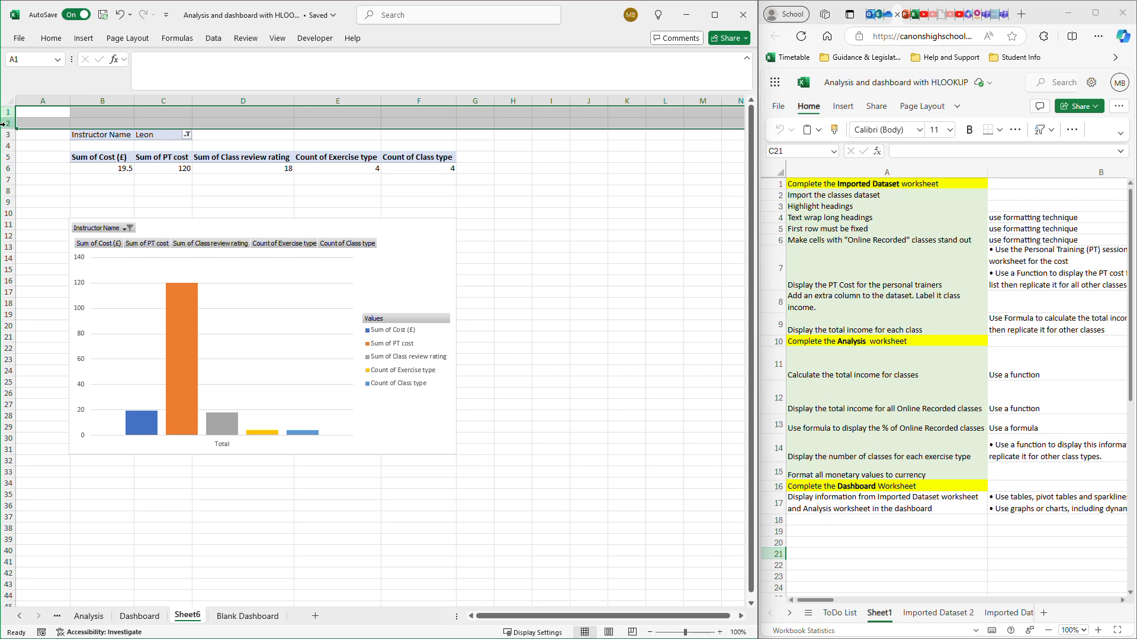
{"action": "right_click", "coordinate": [10, 118]}
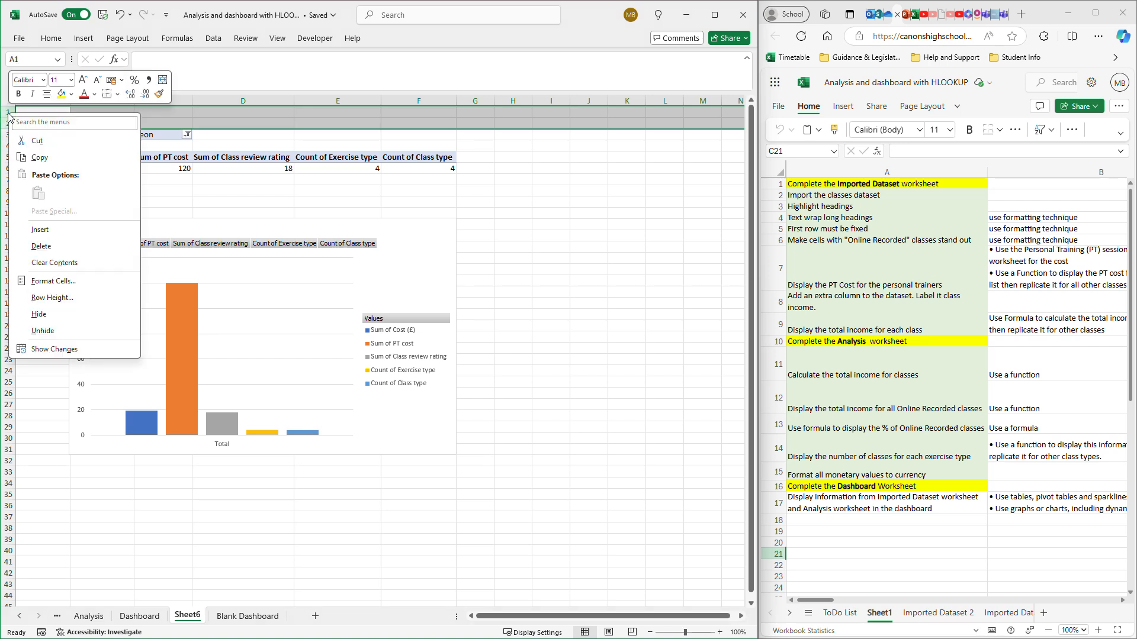
{"action": "left_click", "coordinate": [41, 231]}
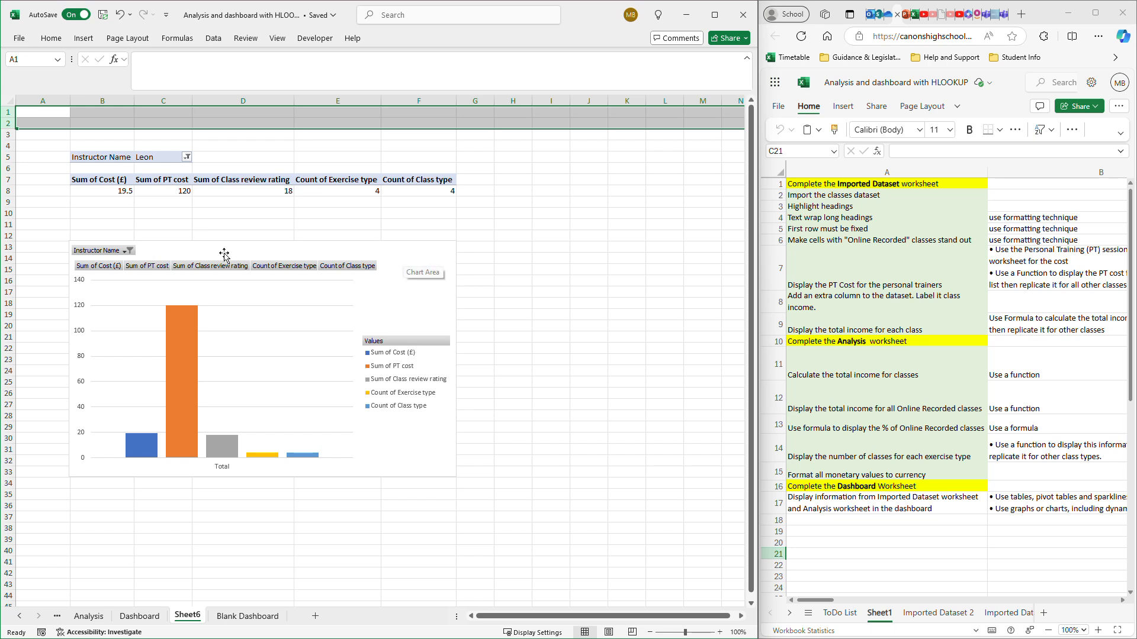
{"action": "left_click_drag", "start_coordinate": [445, 253], "coordinate": [447, 233]}
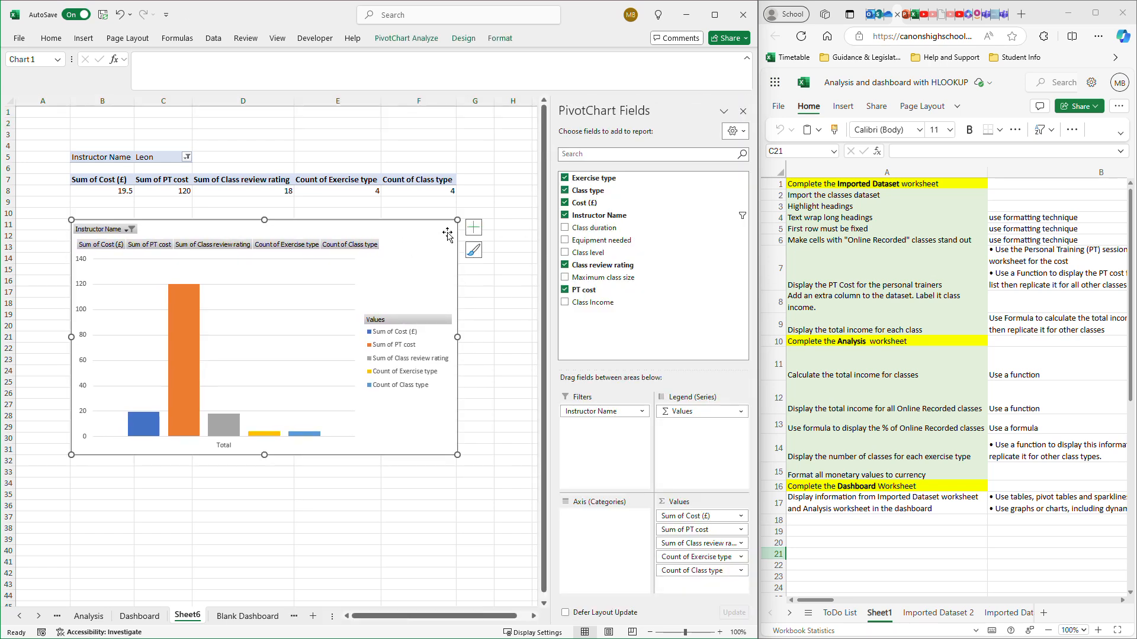
{"action": "left_click_drag", "start_coordinate": [454, 457], "coordinate": [455, 458]}
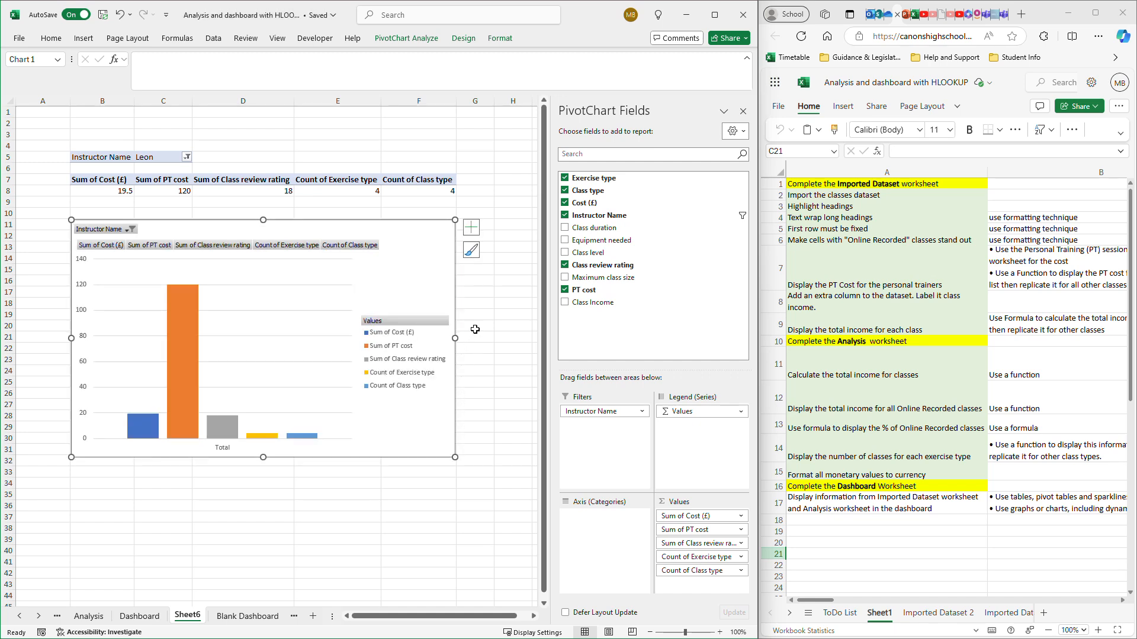
- Set the PivotTable's Instructor Name report filter to the fourth instructor in the list
{"action": "left_click", "coordinate": [186, 156]}
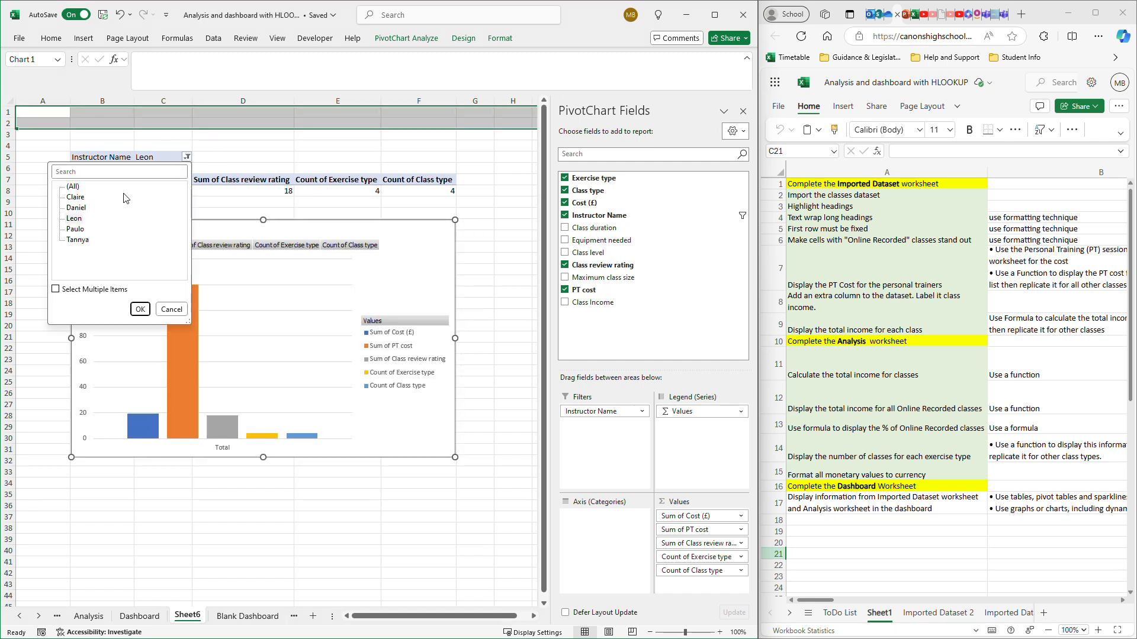
{"action": "left_click", "coordinate": [79, 231]}
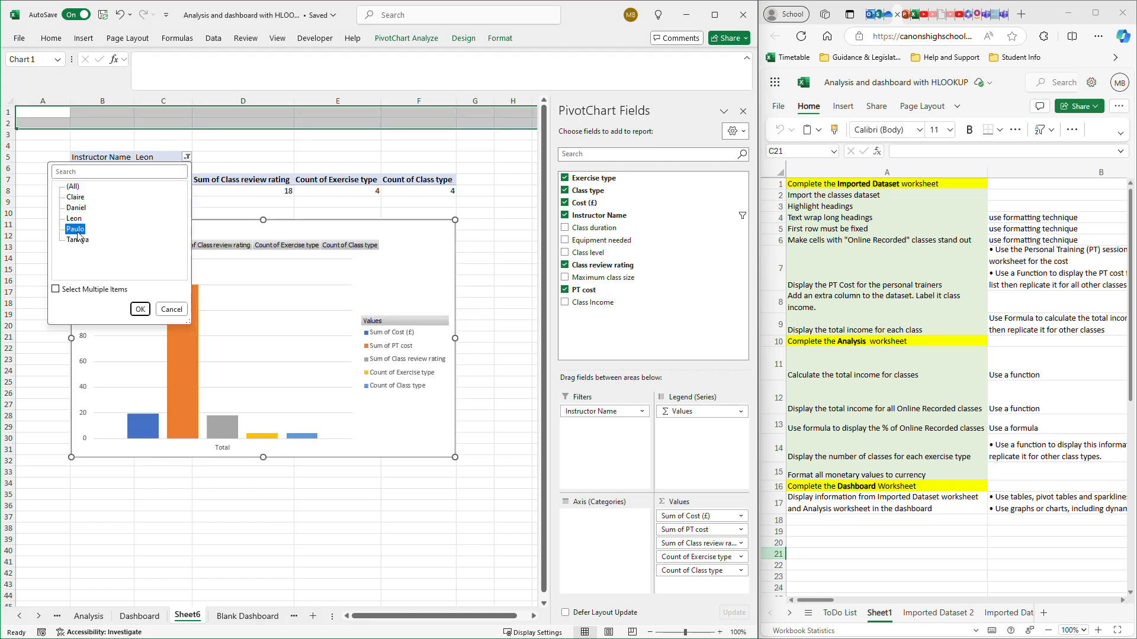
{"action": "left_click", "coordinate": [141, 310]}
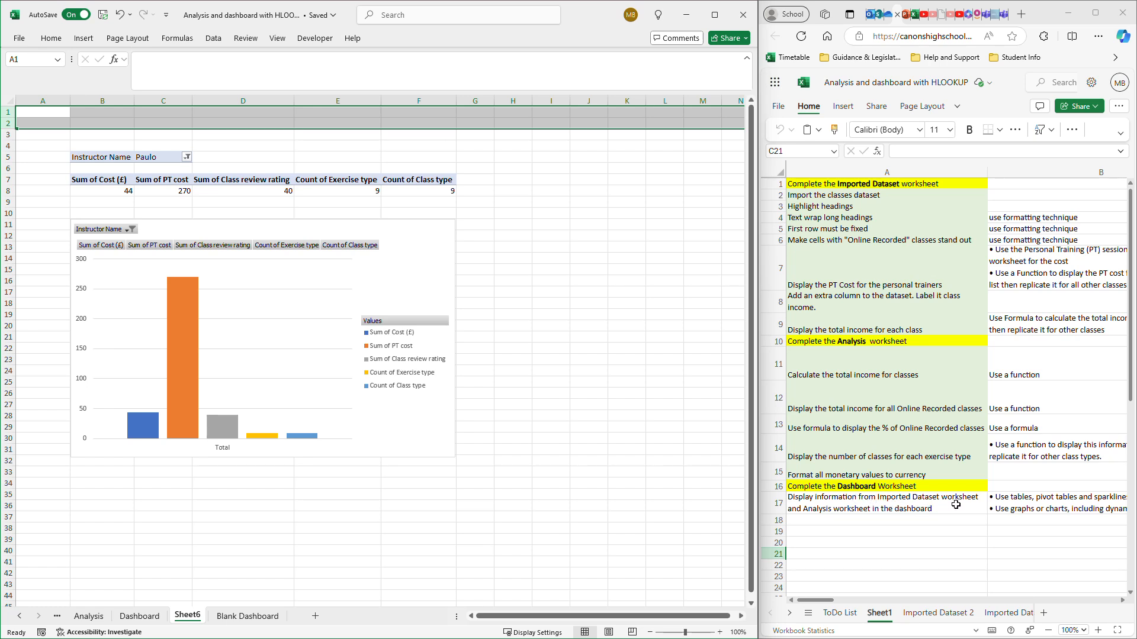
- Insert a 3-D Stacked Column chart from the Exercise type and Number of classes table, D11:E15, on the Analysis sheet
{"action": "left_click", "coordinate": [89, 617]}
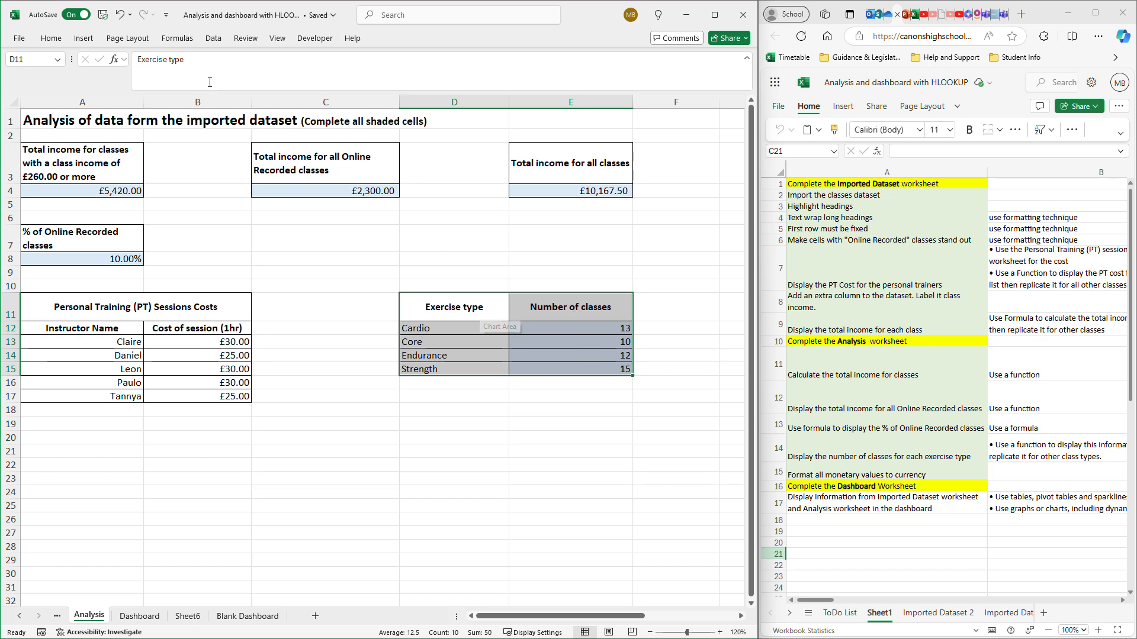
{"action": "left_click_drag", "start_coordinate": [472, 307], "coordinate": [595, 364]}
{"action": "left_click", "coordinate": [83, 38]}
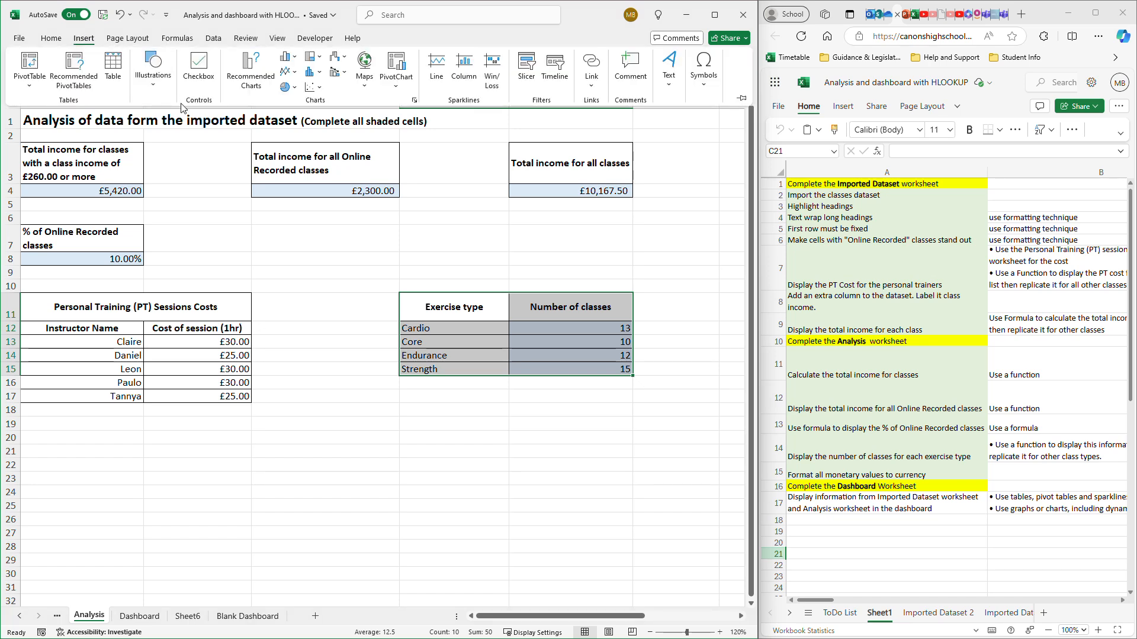
{"action": "left_click", "coordinate": [313, 72]}
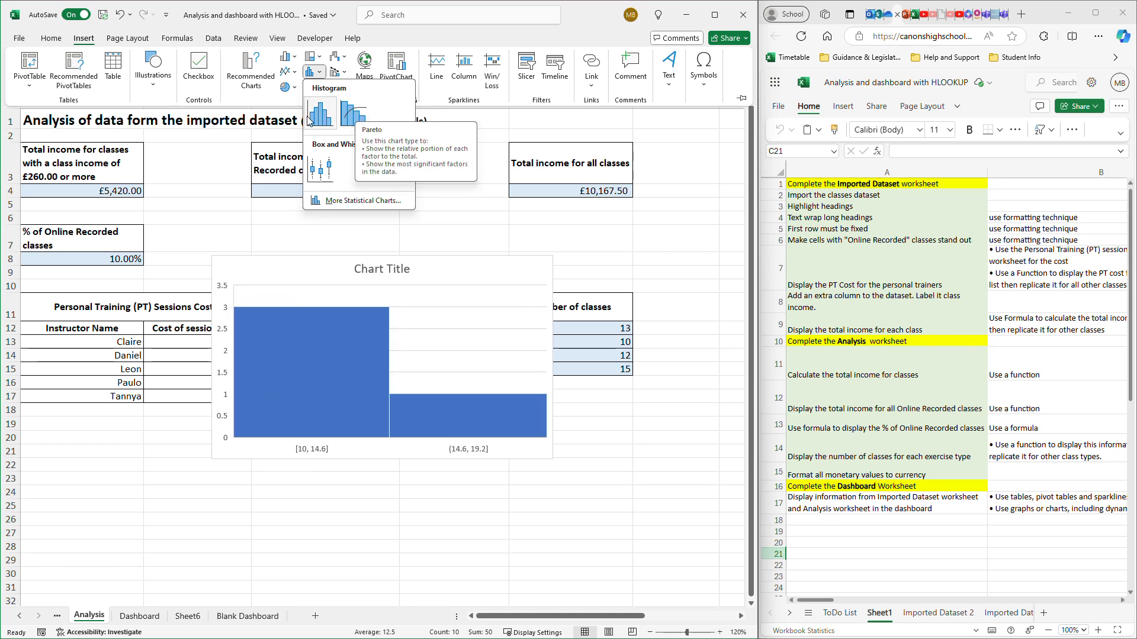
{"action": "left_click", "coordinate": [310, 56]}
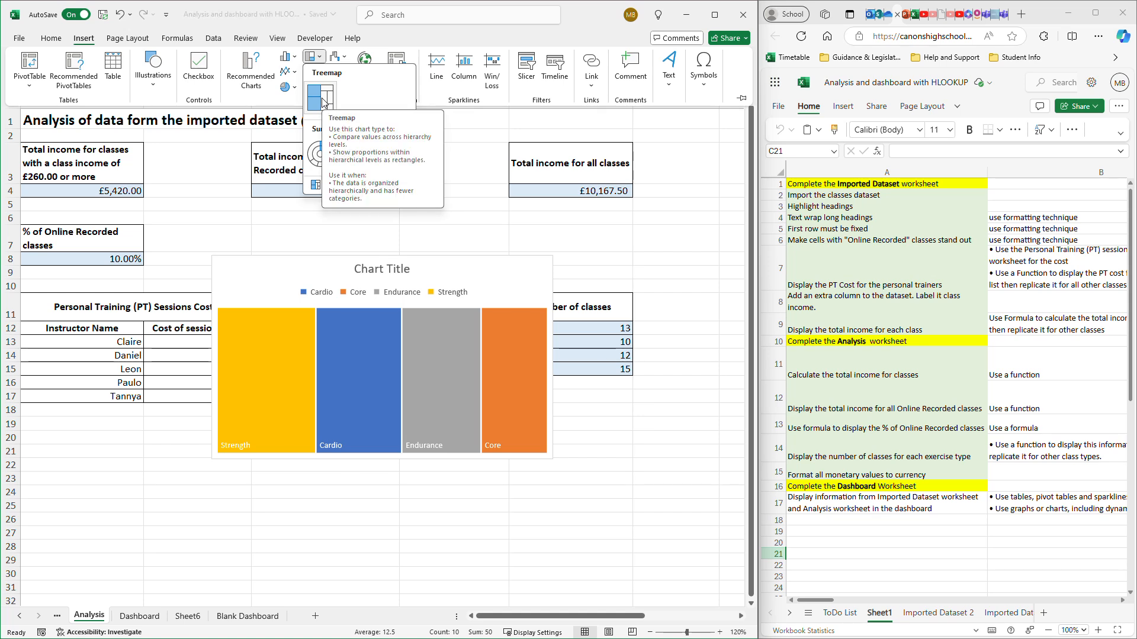
{"action": "left_click", "coordinate": [288, 56]}
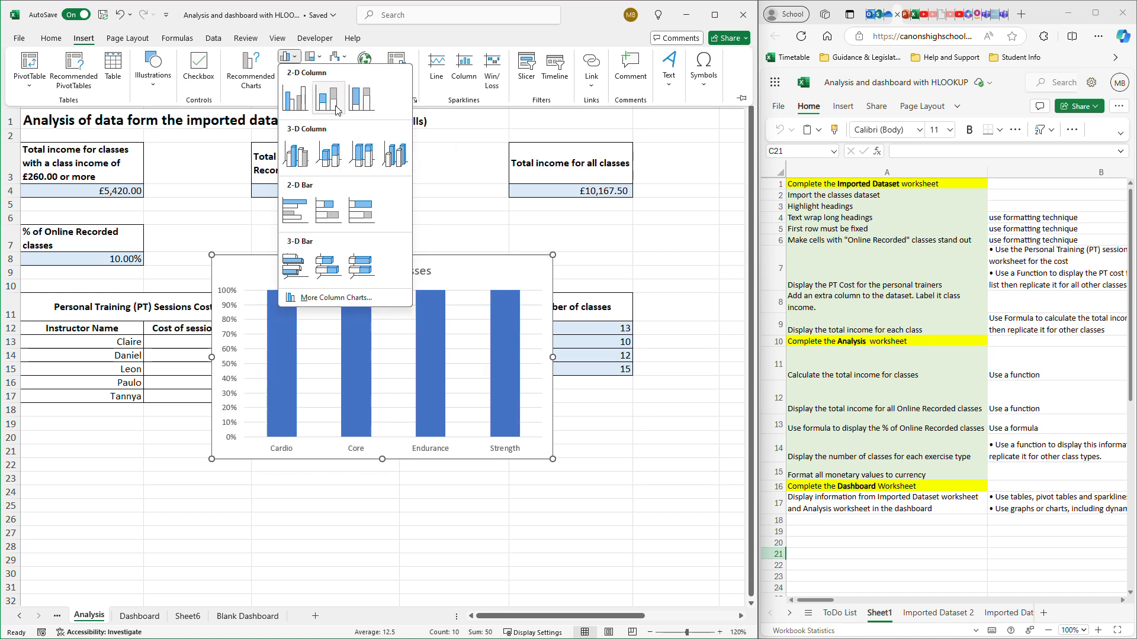
{"action": "left_click", "coordinate": [330, 153]}
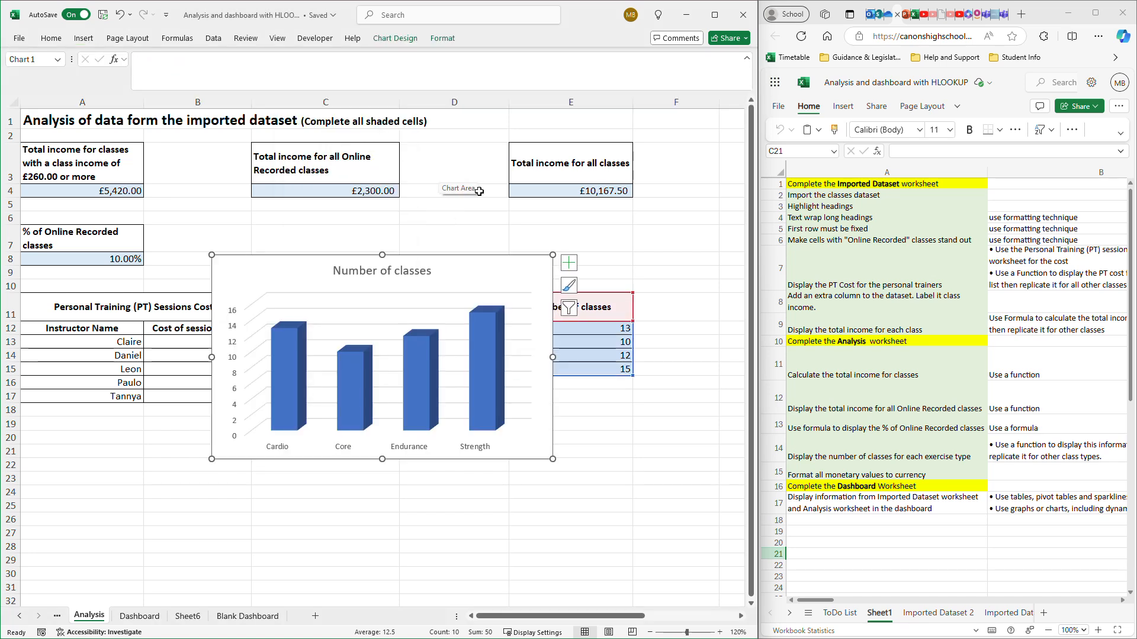
- Change the column chart's title to "Number of classes per exercise type" and close the title formatting options
{"action": "double_click", "coordinate": [428, 272]}
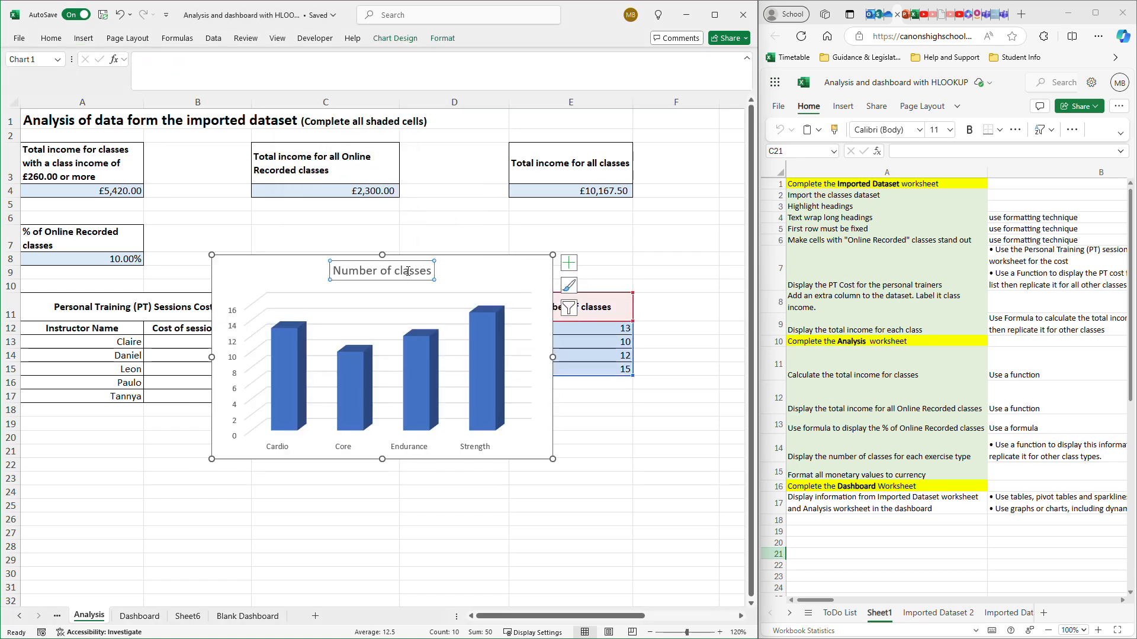
{"action": "left_click", "coordinate": [428, 273]}
{"action": "type", "text": "per"}
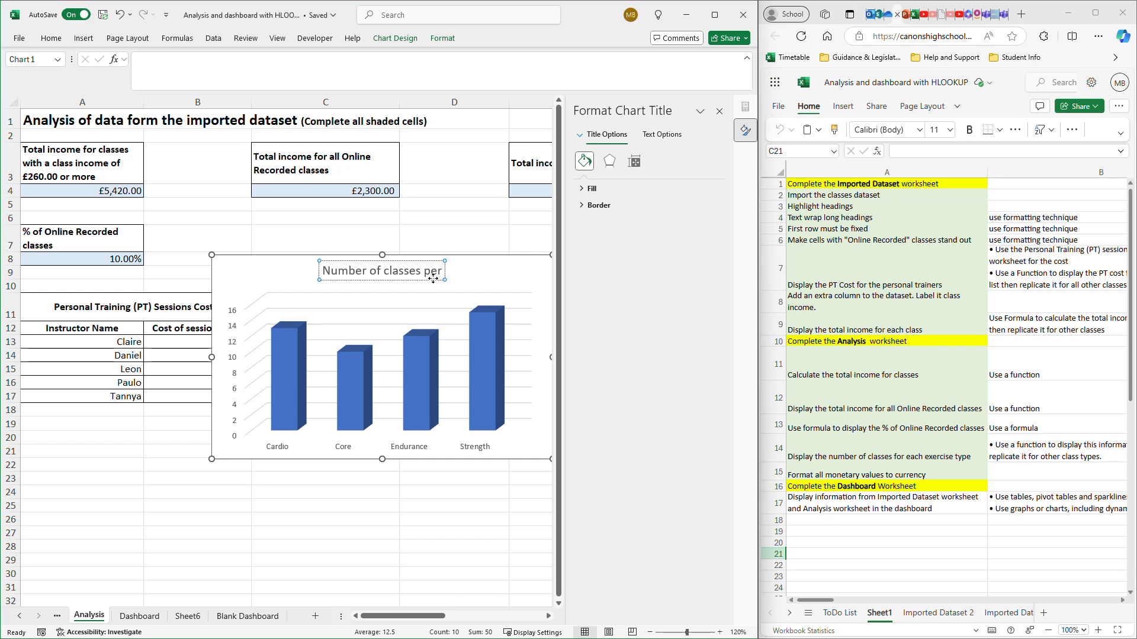
{"action": "type", "text": " exerci"}
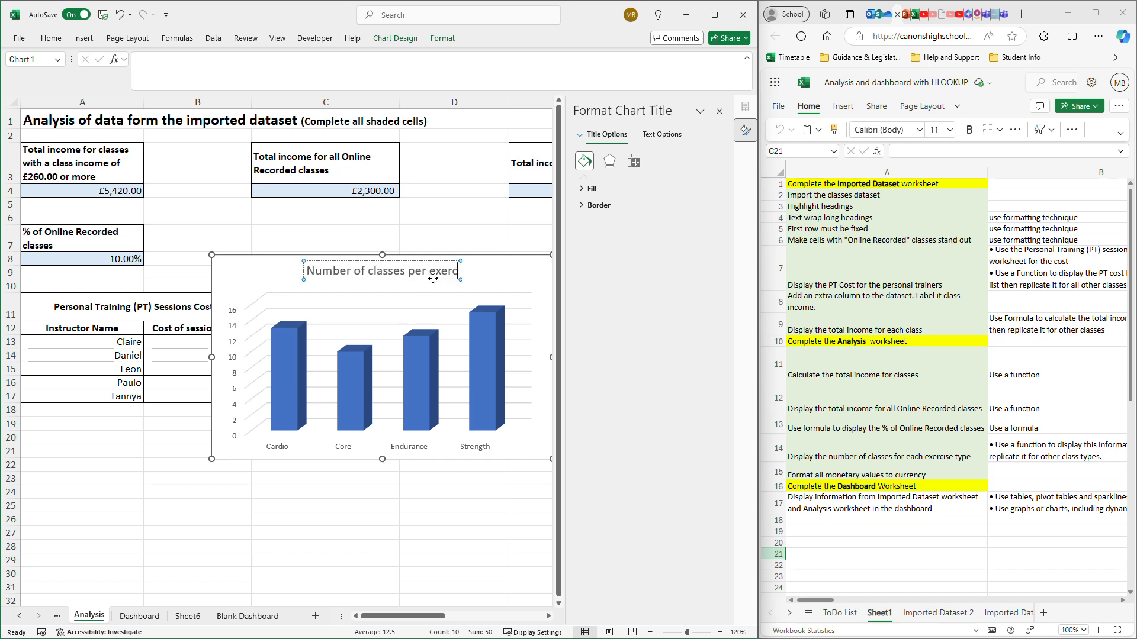
{"action": "type", "text": "se type"}
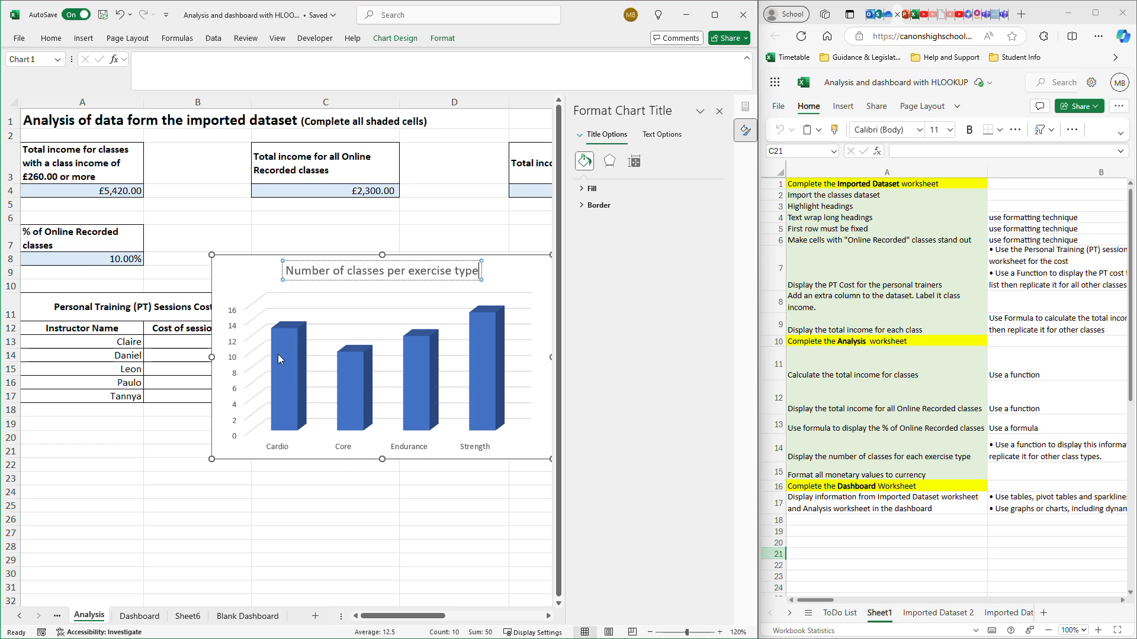
{"action": "left_click", "coordinate": [719, 113]}
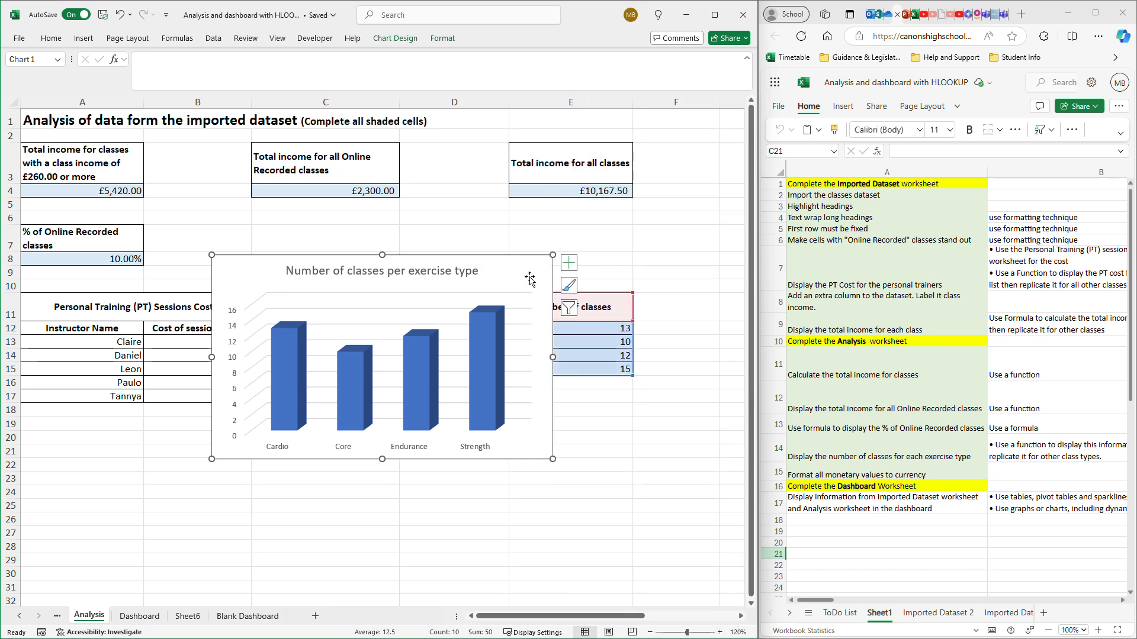
- Add axis titles to the exercise type column chart and set the vertical one to "Number of classes" in red
{"action": "left_click", "coordinate": [577, 262]}
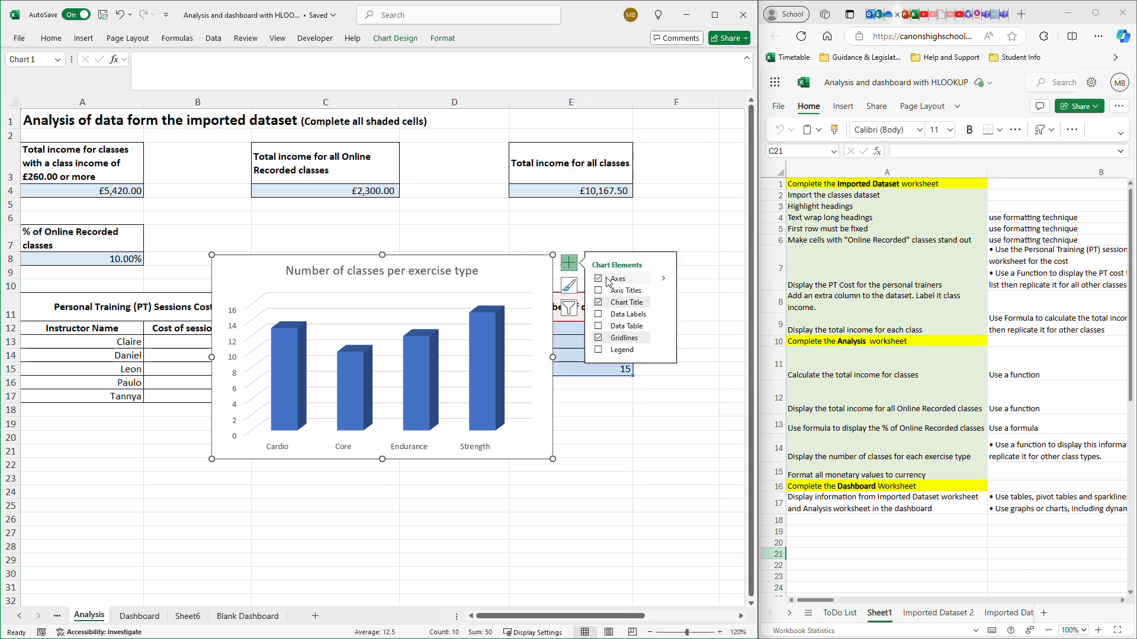
{"action": "left_click", "coordinate": [598, 291]}
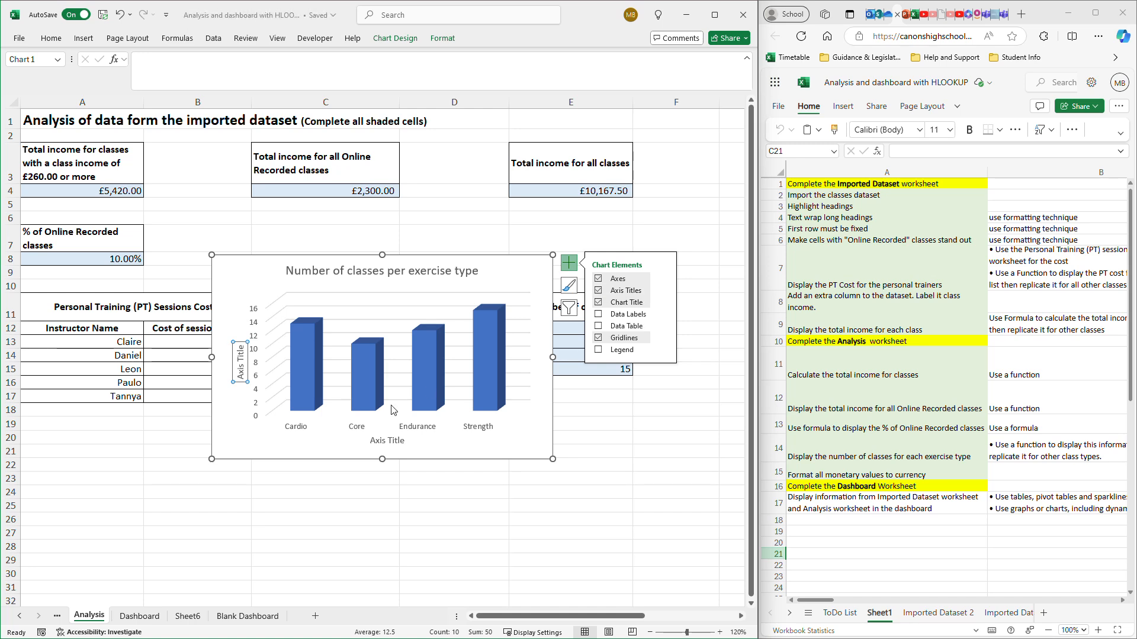
{"action": "triple_click", "coordinate": [239, 359]}
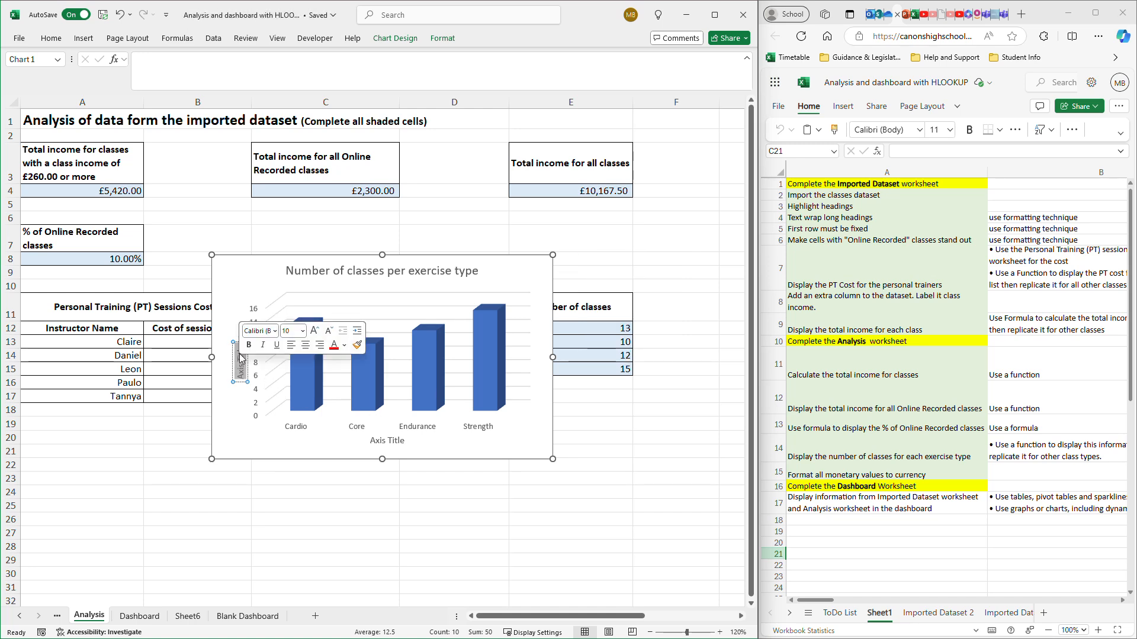
{"action": "left_click", "coordinate": [334, 345]}
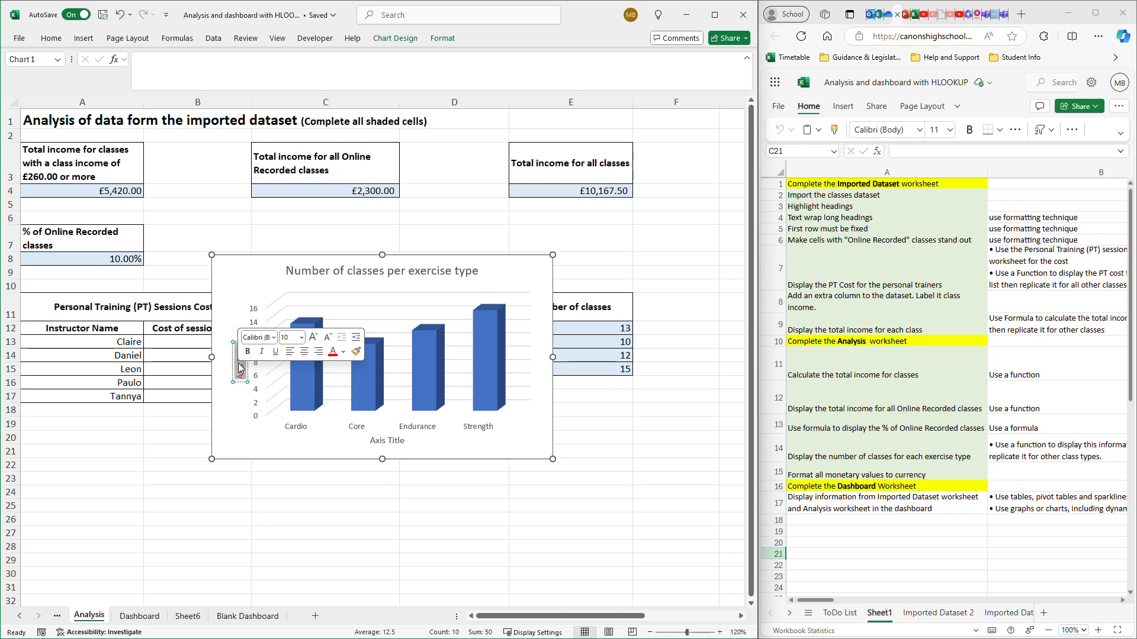
{"action": "type", "text": "N"}
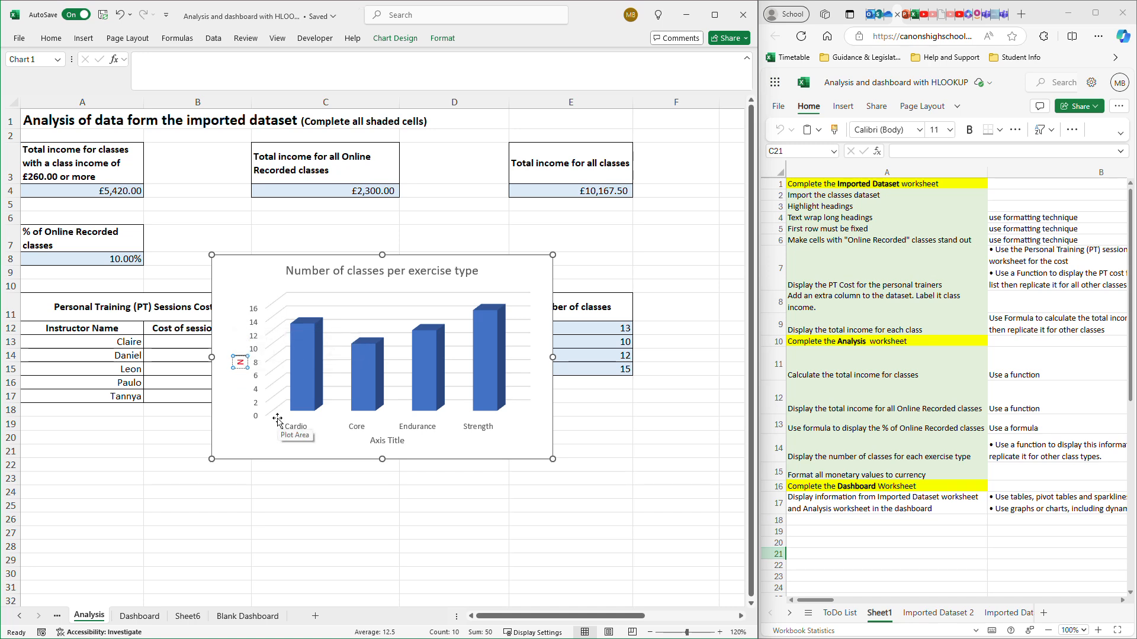
{"action": "type", "text": "umber of"}
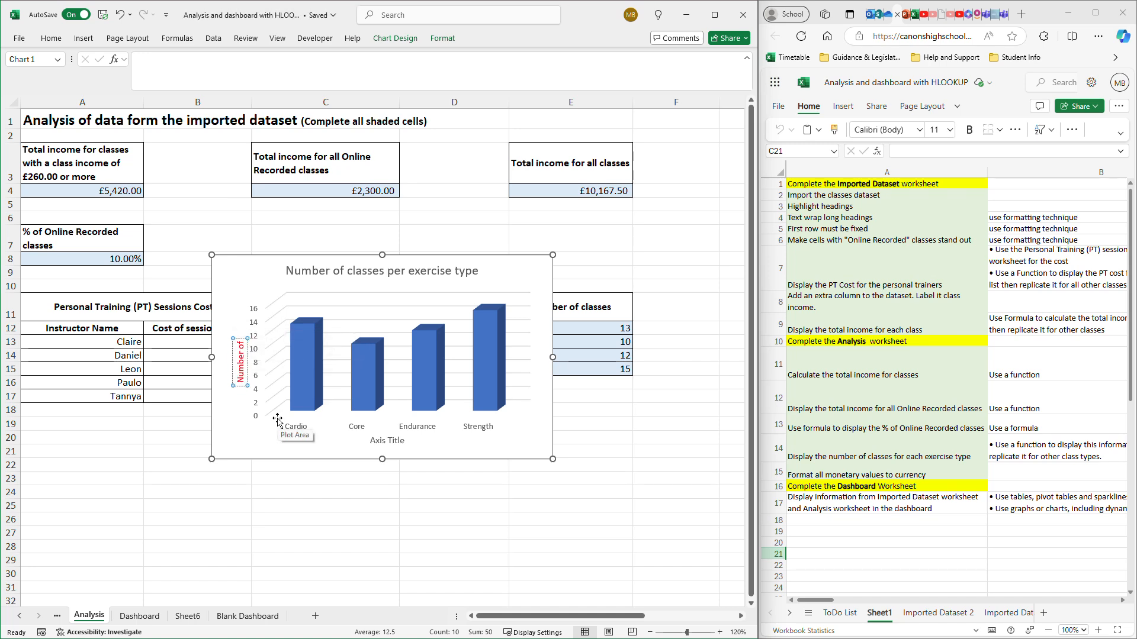
{"action": "type", "text": " classes"}
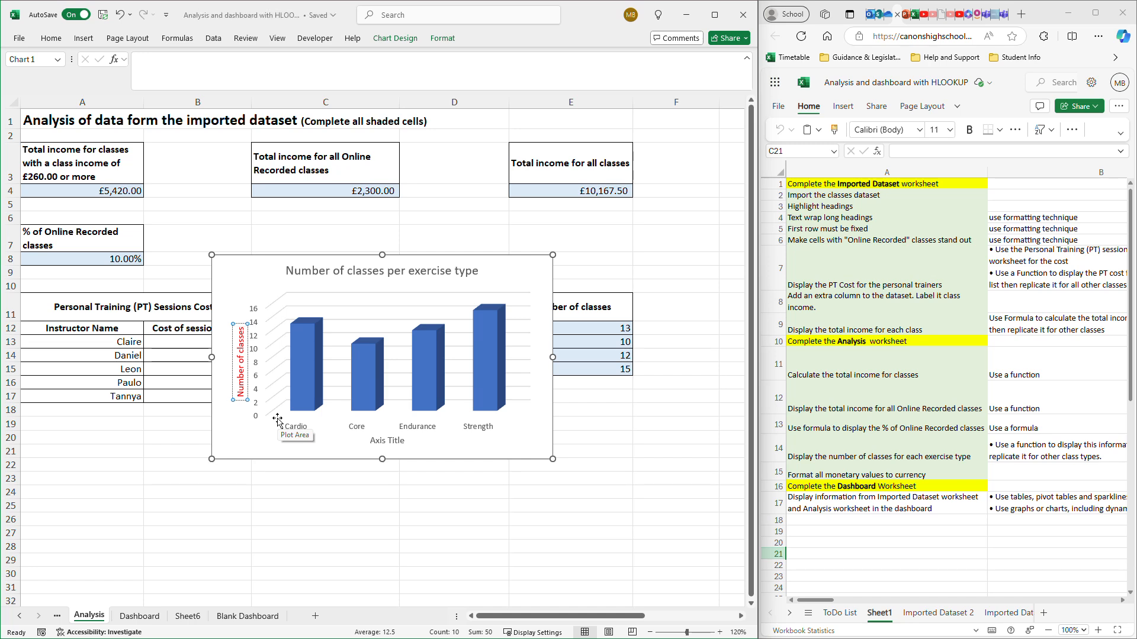
- Set the chart's horizontal axis title to "Exercise type"
{"action": "left_click", "coordinate": [397, 439]}
{"action": "triple_click", "coordinate": [397, 440]}
{"action": "type", "text": "Exercise type"}
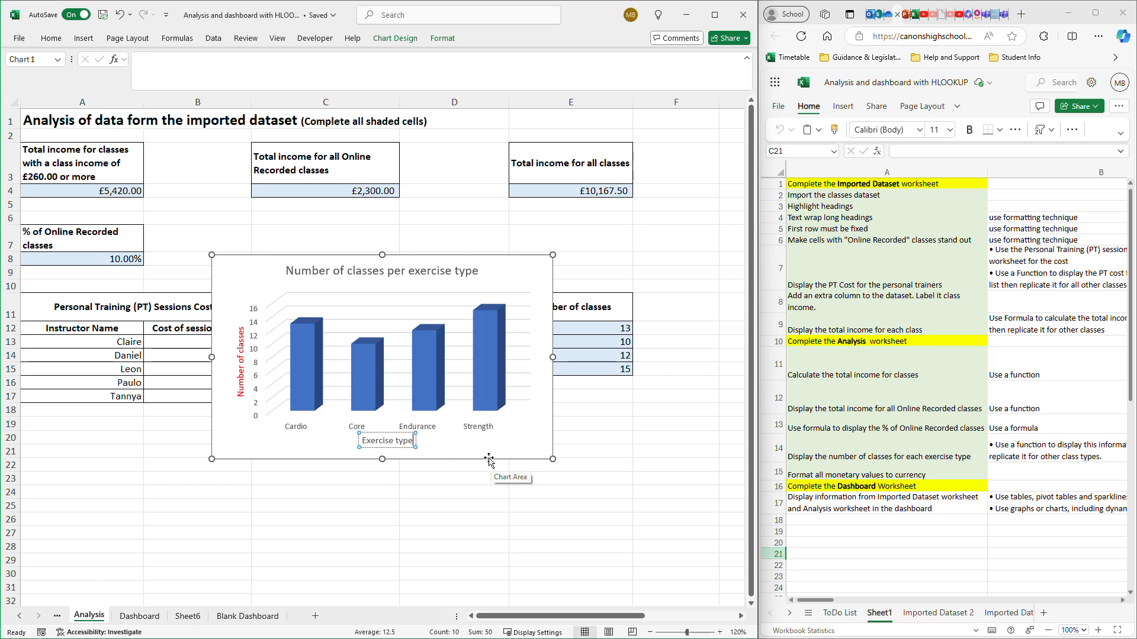
{"action": "left_click", "coordinate": [491, 462]}
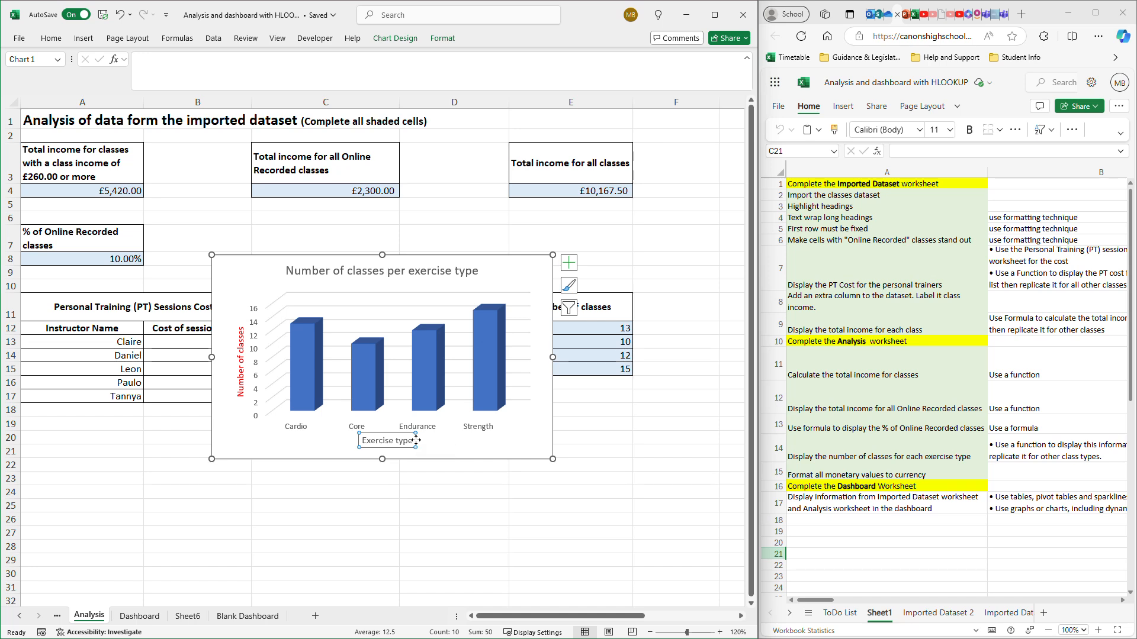
- Colour the "Exercise type" axis title's text red with a solid text fill
{"action": "double_click", "coordinate": [416, 440]}
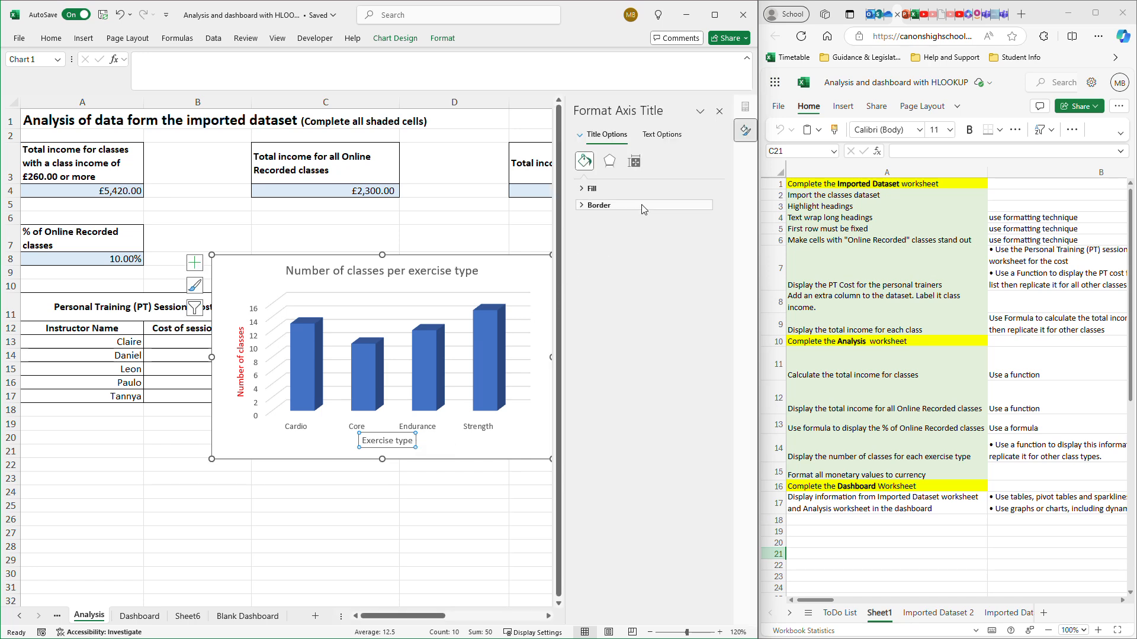
{"action": "left_click", "coordinate": [659, 135]}
{"action": "left_click", "coordinate": [583, 189]}
{"action": "left_click", "coordinate": [706, 281]}
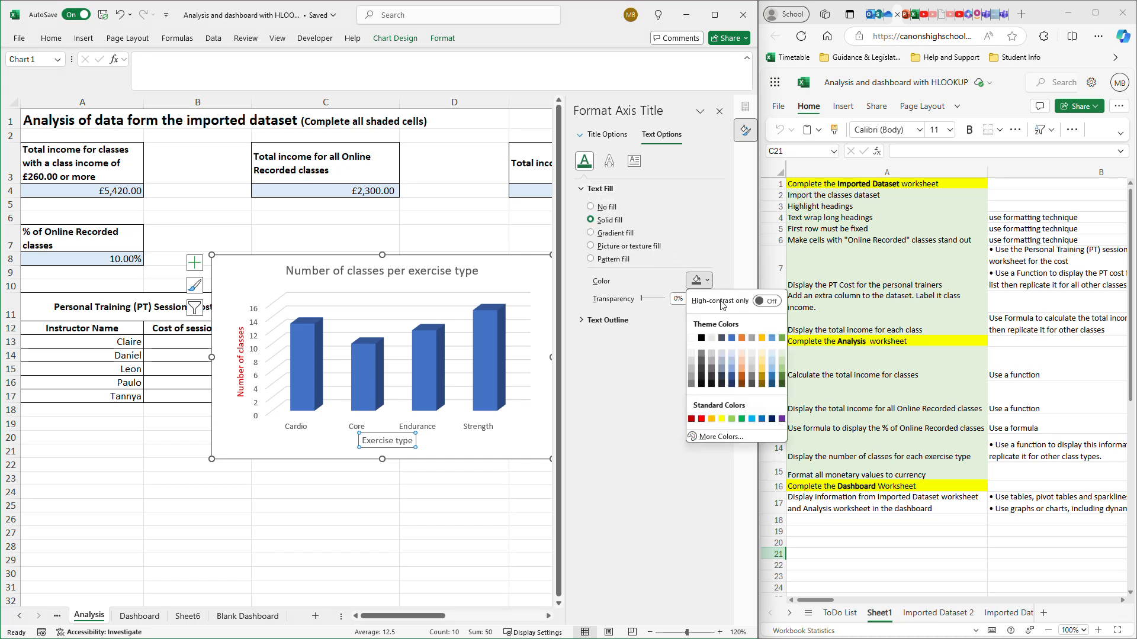
{"action": "left_click", "coordinate": [701, 419]}
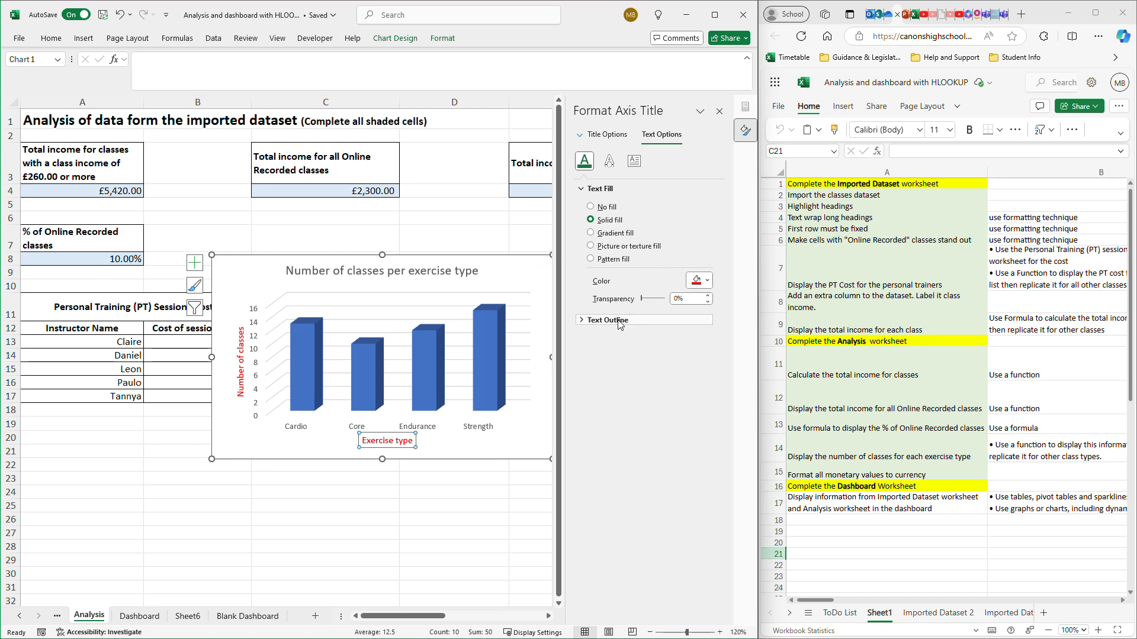
- Apply bold to the "Exercise type" axis title and check the vertical axis title's font formatting for comparison
{"action": "left_click", "coordinate": [52, 39]}
{"action": "left_click", "coordinate": [81, 82]}
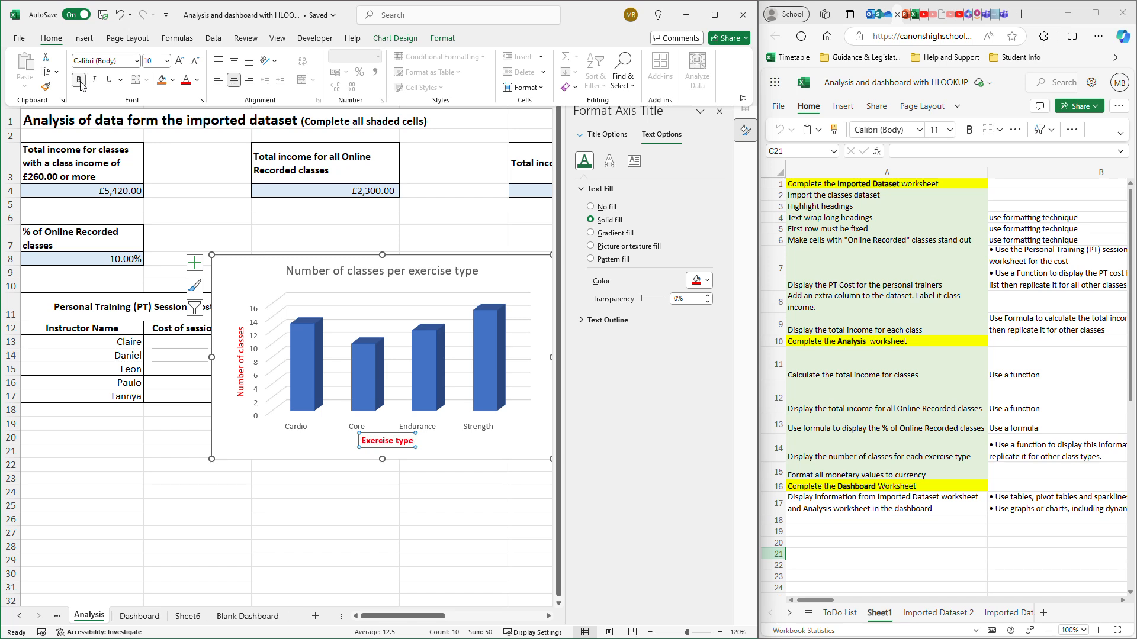
{"action": "left_click", "coordinate": [242, 379]}
{"action": "triple_click", "coordinate": [241, 376]}
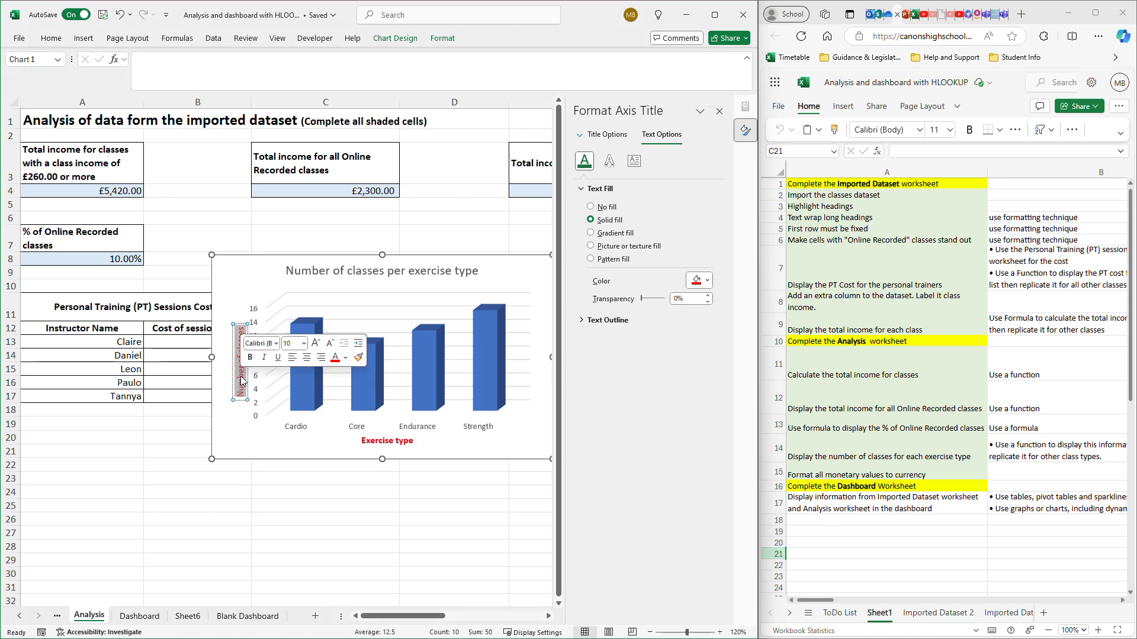
{"action": "left_click", "coordinate": [52, 38]}
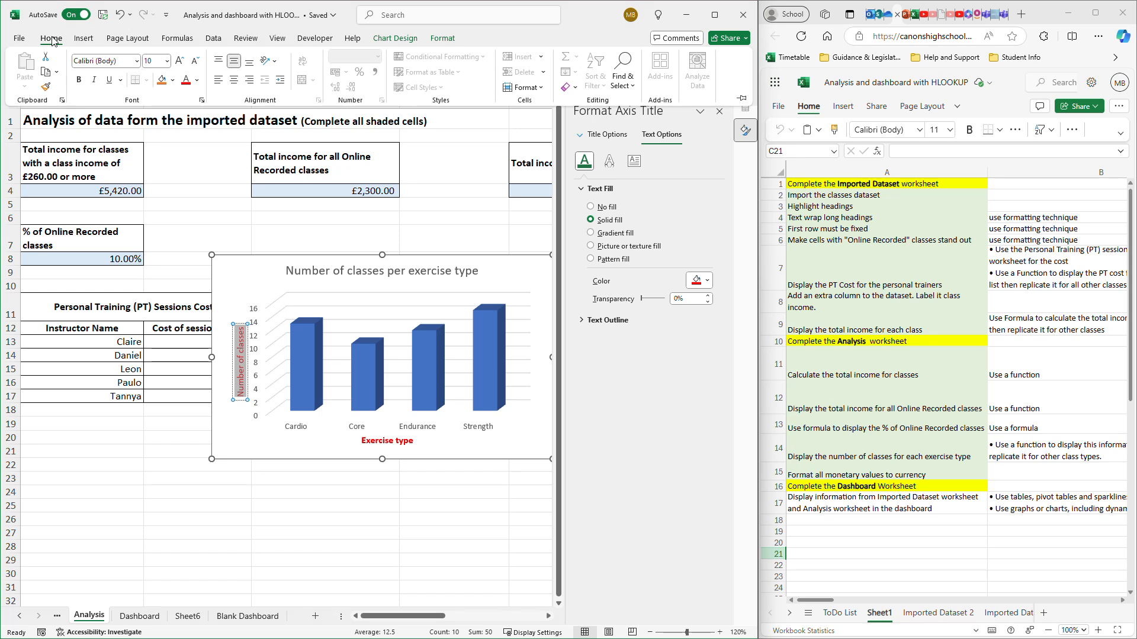
- Remove the bold formatting from the "Exercise type" axis title and close the axis title formatting options
{"action": "left_click", "coordinate": [391, 443]}
{"action": "left_click", "coordinate": [392, 442]}
{"action": "triple_click", "coordinate": [393, 442]}
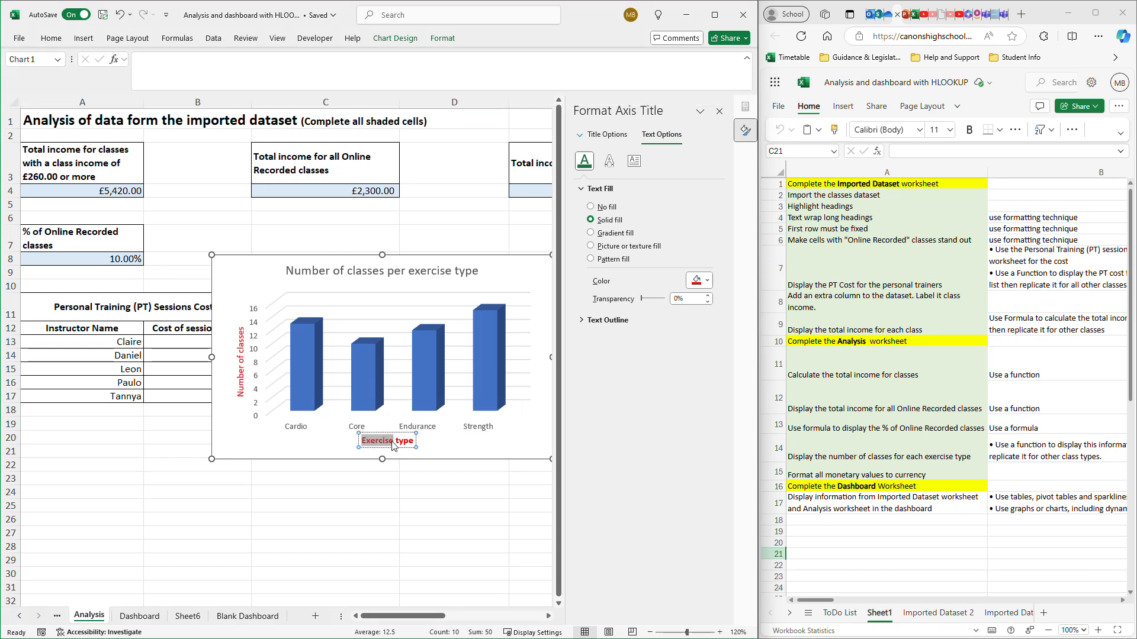
{"action": "left_click", "coordinate": [50, 38]}
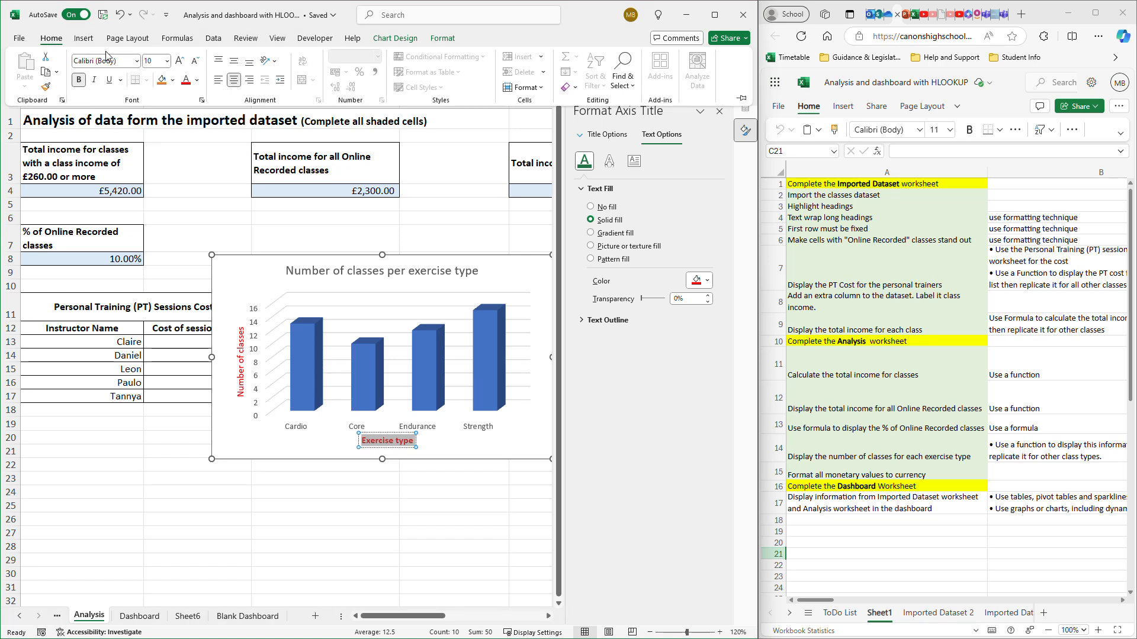
{"action": "left_click", "coordinate": [83, 85]}
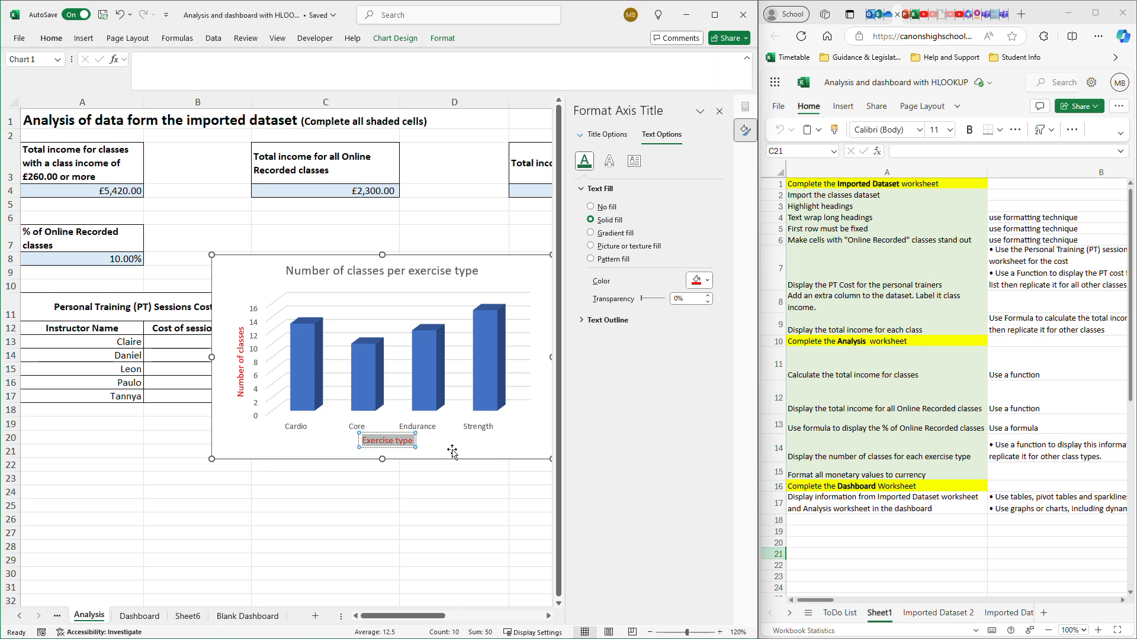
{"action": "left_click", "coordinate": [719, 111]}
- Cut the exercise type column chart from the Analysis sheet and paste it at cell I20 on Sheet6
{"action": "left_click", "coordinate": [540, 270]}
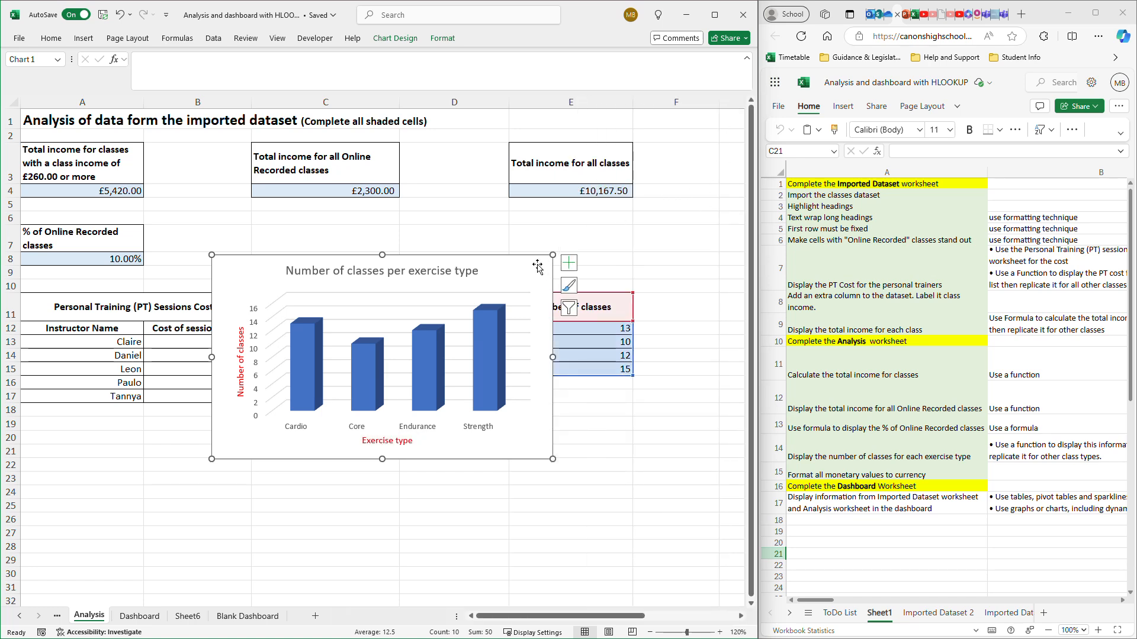
{"action": "key", "text": "Delete"}
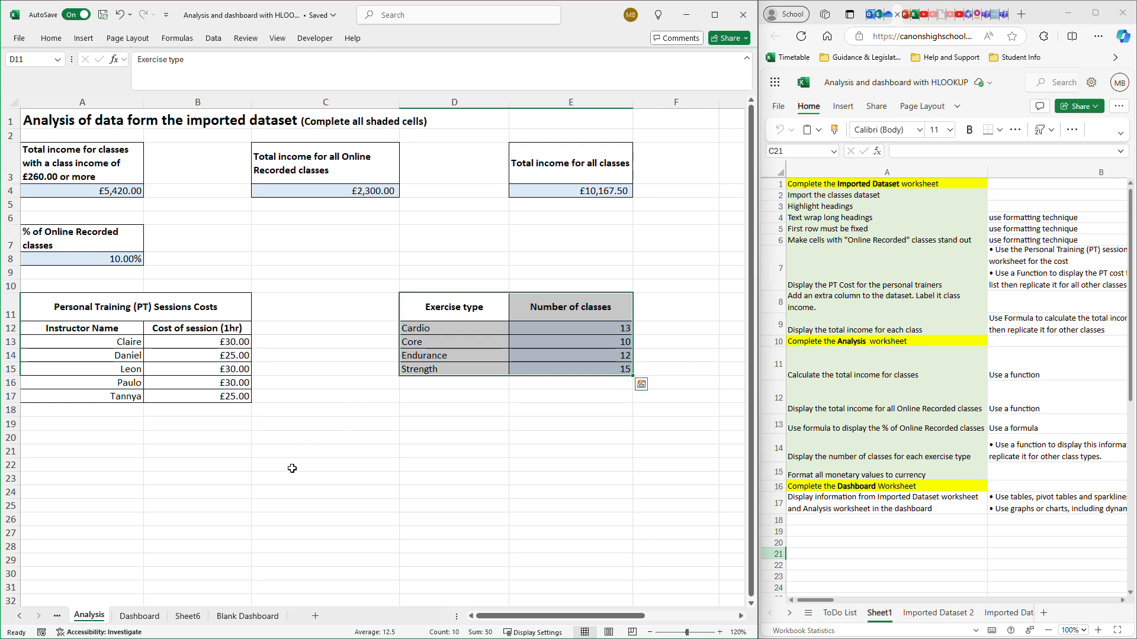
{"action": "left_click", "coordinate": [200, 617]}
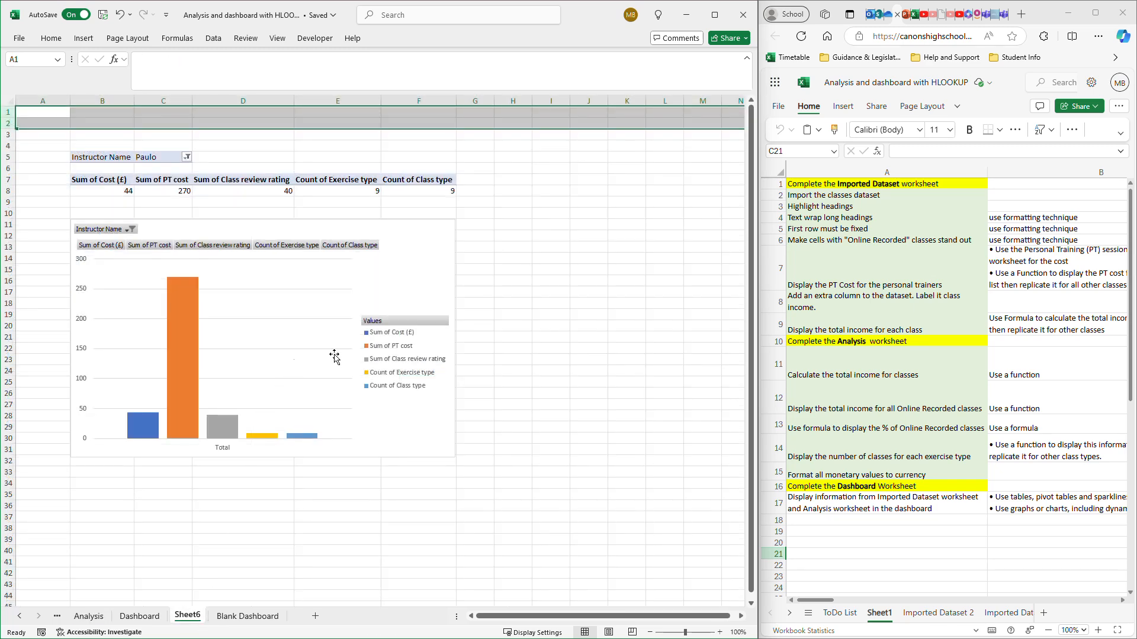
{"action": "left_click", "coordinate": [551, 326]}
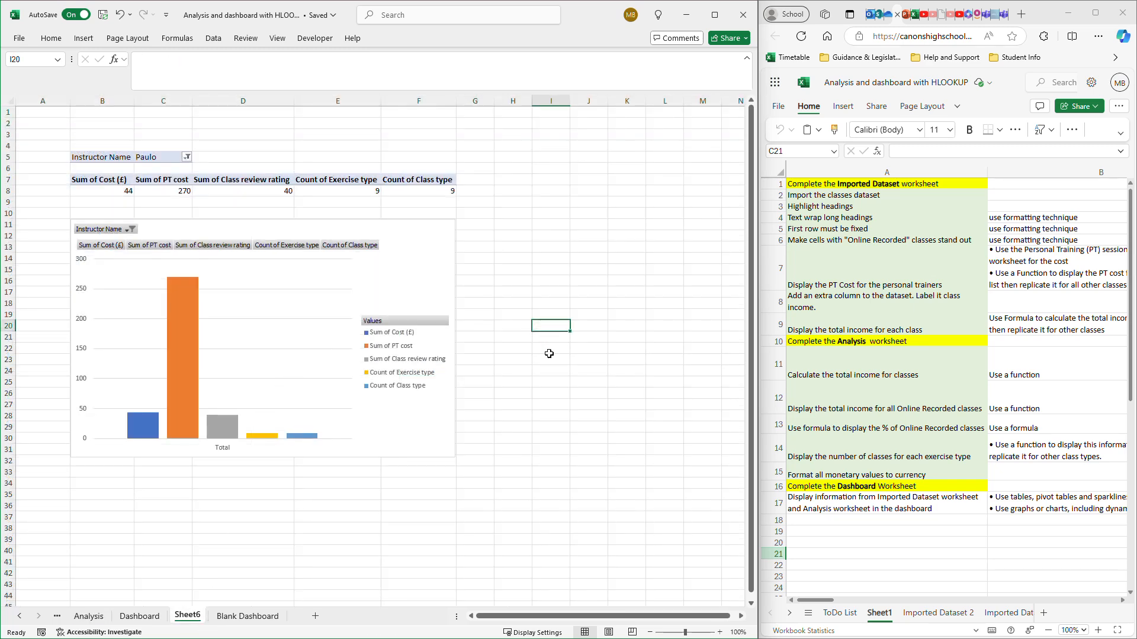
{"action": "key", "text": "ctrl+v"}
{"action": "left_click", "coordinate": [595, 333]}
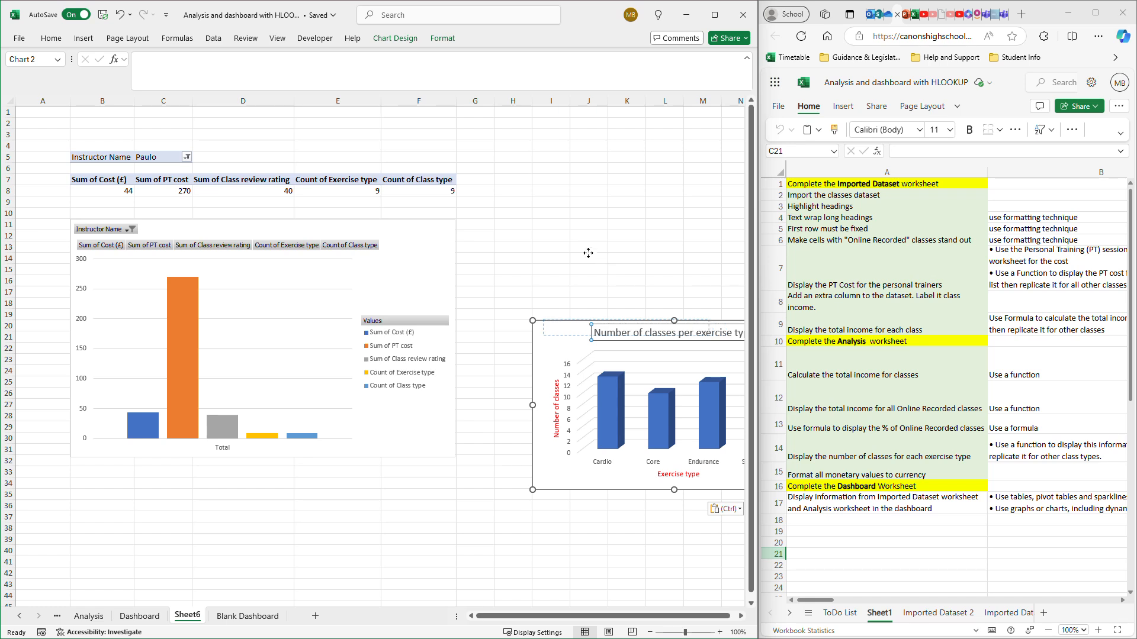
{"action": "left_click_drag", "start_coordinate": [586, 345], "coordinate": [585, 345]}
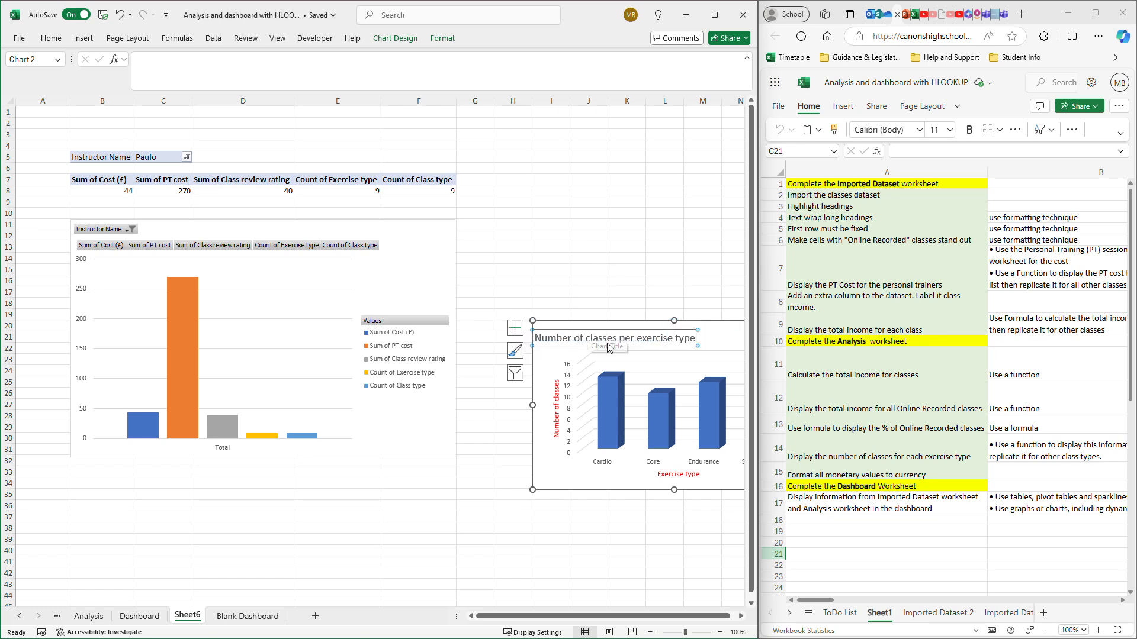
{"action": "key", "text": "ctrl+z"}
{"action": "left_click", "coordinate": [601, 274]}
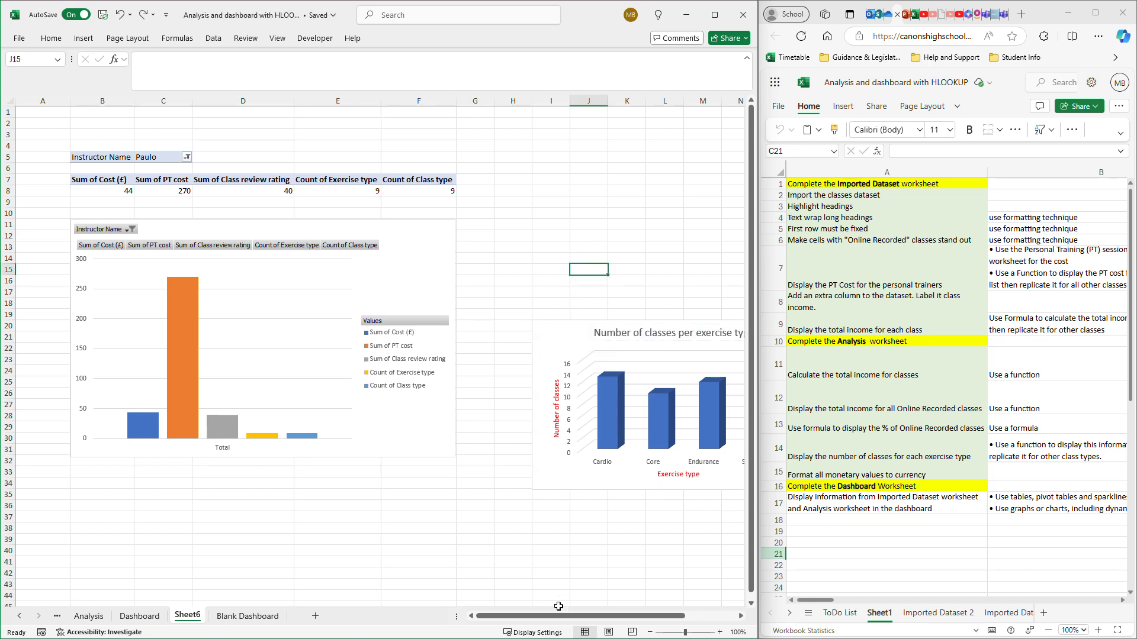
- Move the column chart beside the PivotChart and enlarge it to span columns H to P, from about row 11 to row 31
{"action": "left_click_drag", "start_coordinate": [560, 616], "coordinate": [600, 616]}
{"action": "left_click_drag", "start_coordinate": [428, 327], "coordinate": [391, 224]}
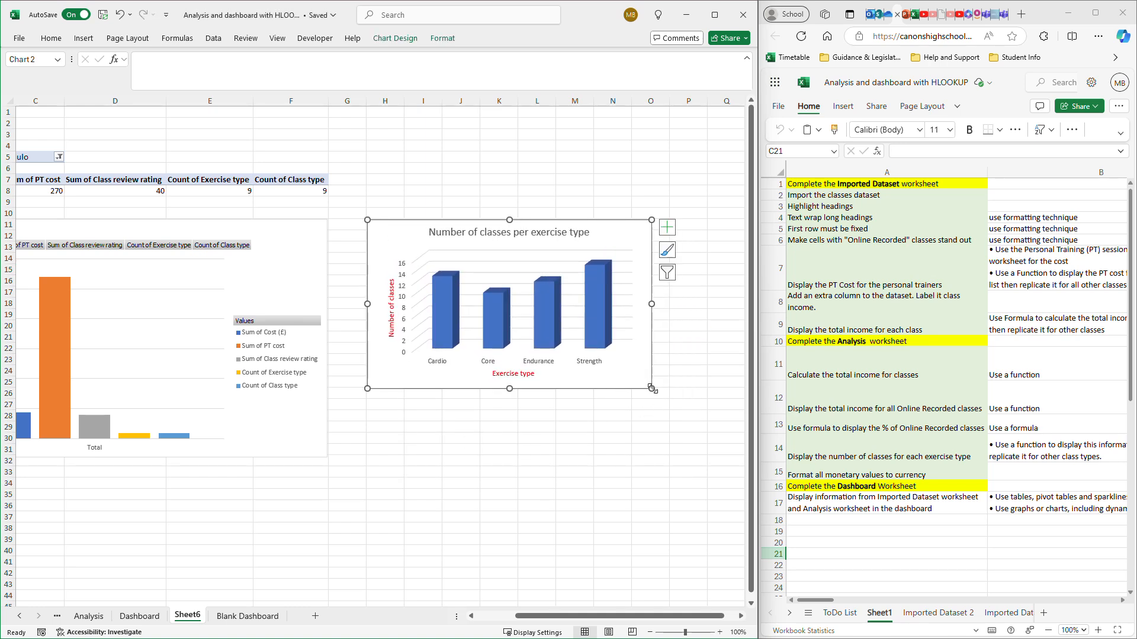
{"action": "left_click_drag", "start_coordinate": [651, 391], "coordinate": [691, 456]}
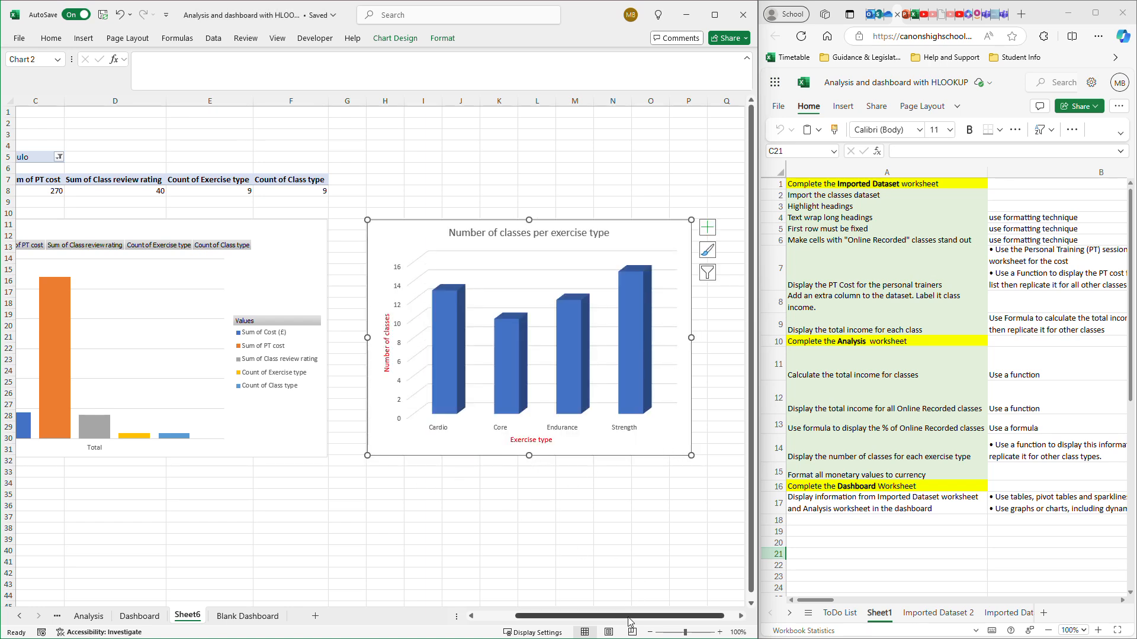
{"action": "left_click_drag", "start_coordinate": [629, 616], "coordinate": [591, 616]}
- Insert the recommended pie chart from the three total income figures in A3:E4 on the Analysis sheet
{"action": "scroll", "coordinate": [446, 415], "scroll_direction": "down", "scroll_amount": 5}
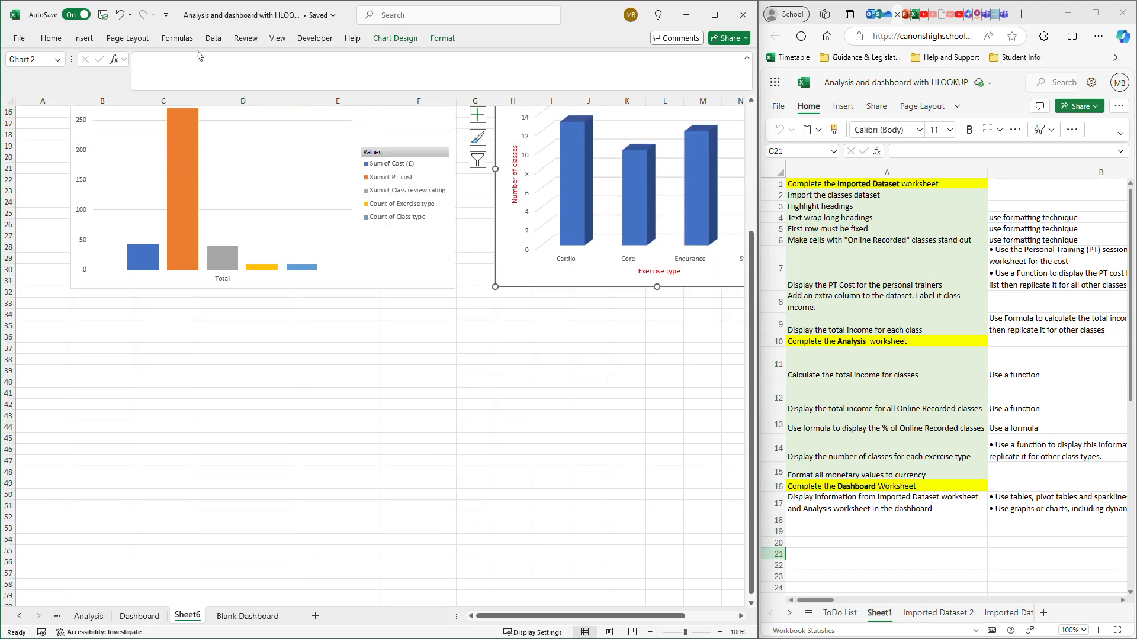
{"action": "left_click", "coordinate": [89, 616]}
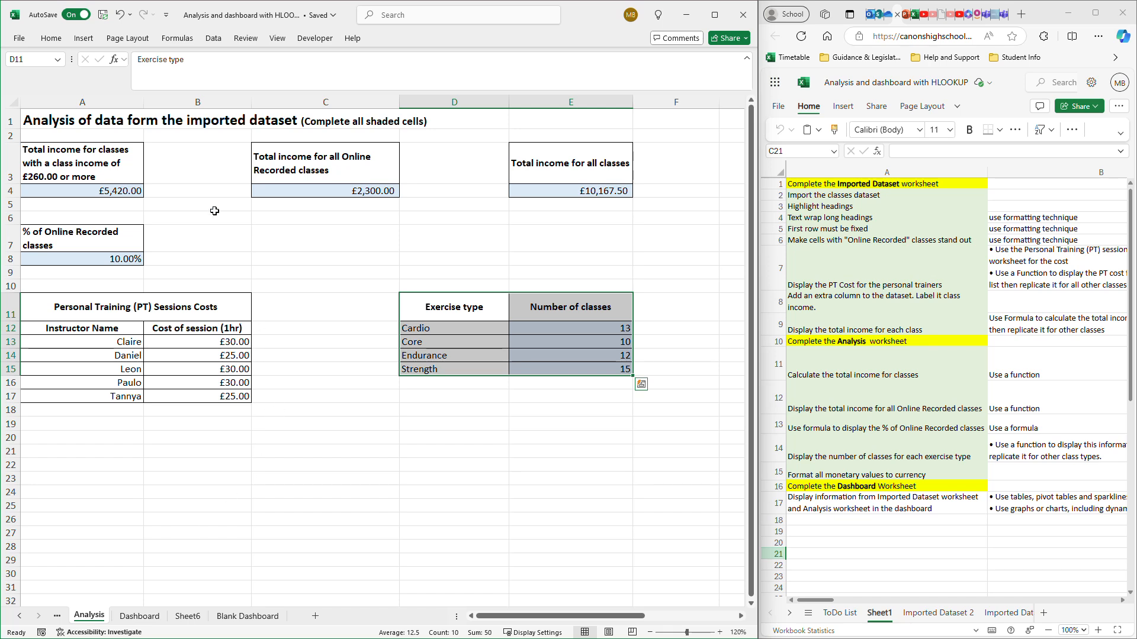
{"action": "left_click_drag", "start_coordinate": [71, 160], "coordinate": [568, 195]}
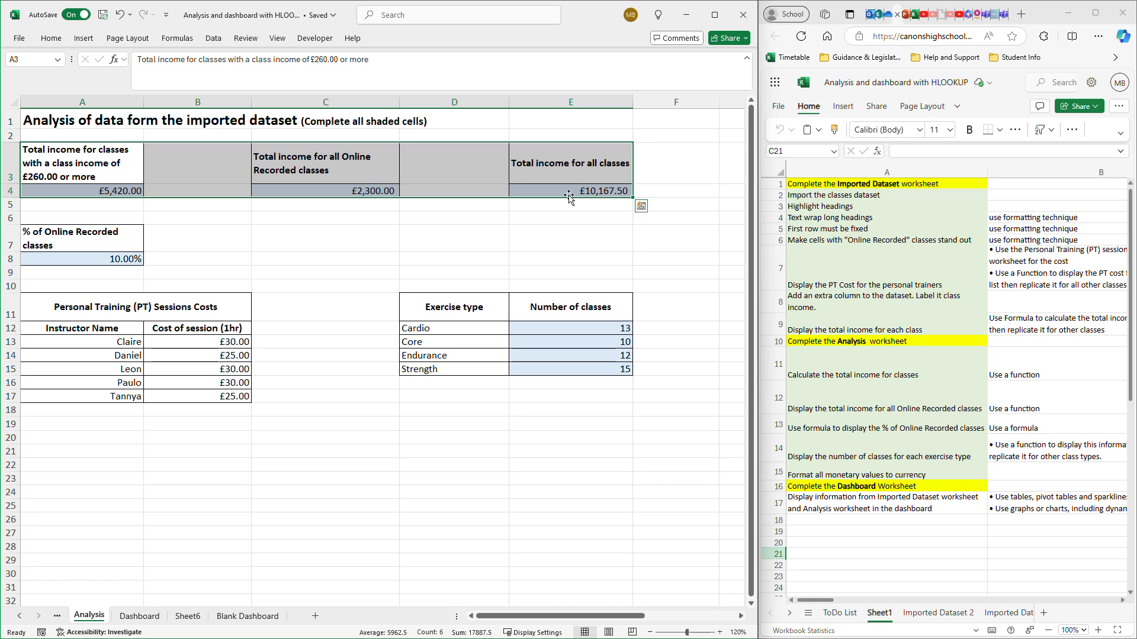
{"action": "left_click", "coordinate": [85, 38]}
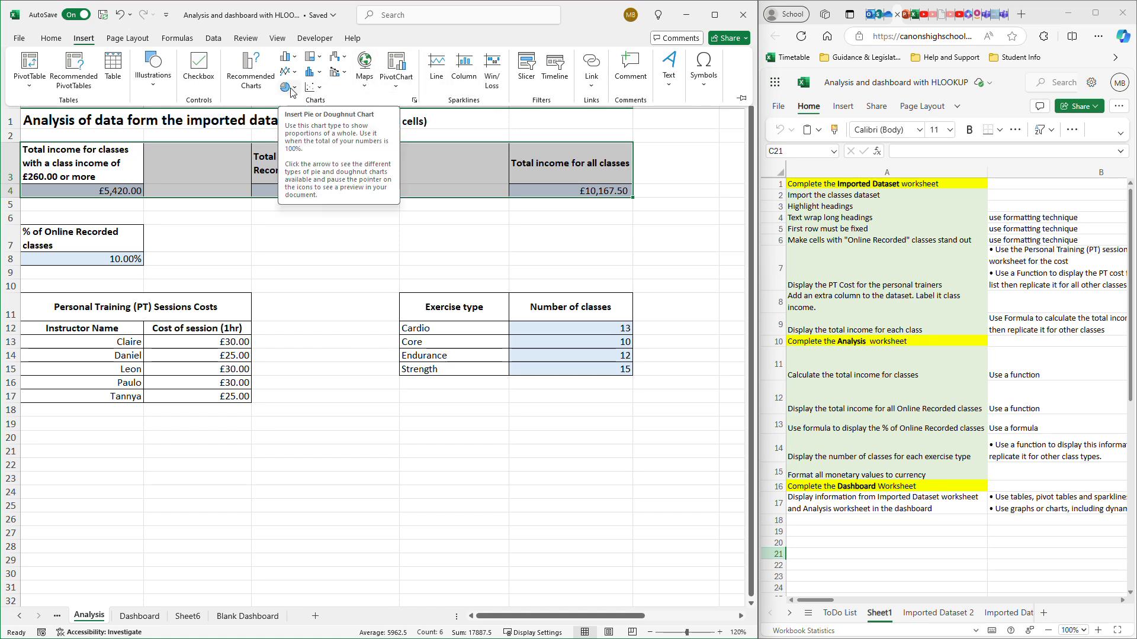
{"action": "left_click", "coordinate": [247, 74]}
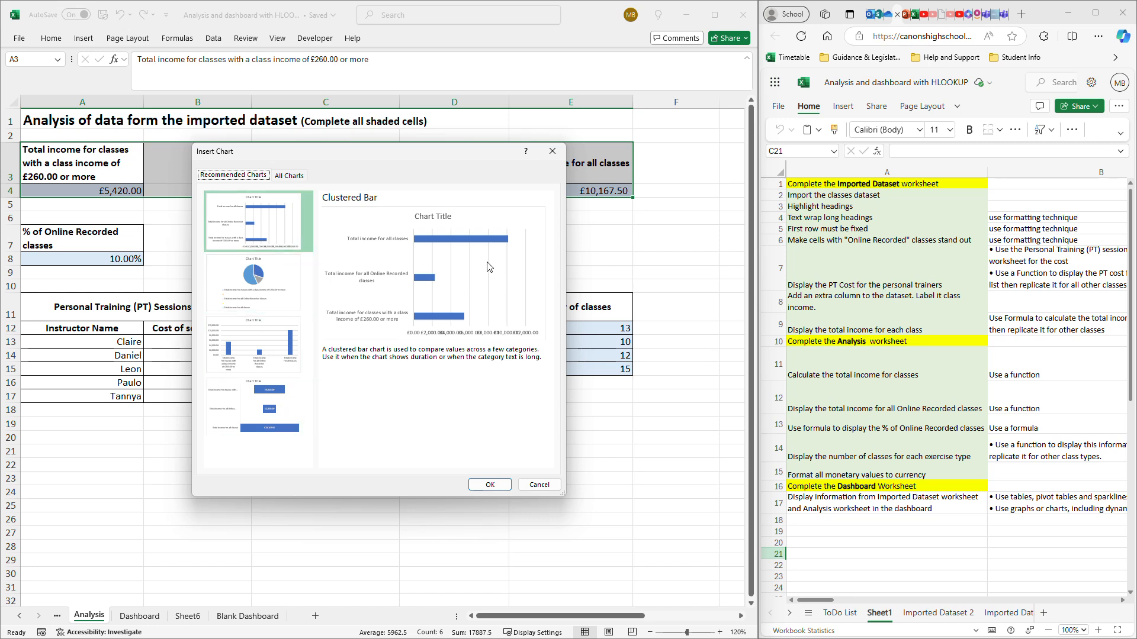
{"action": "left_click", "coordinate": [283, 284]}
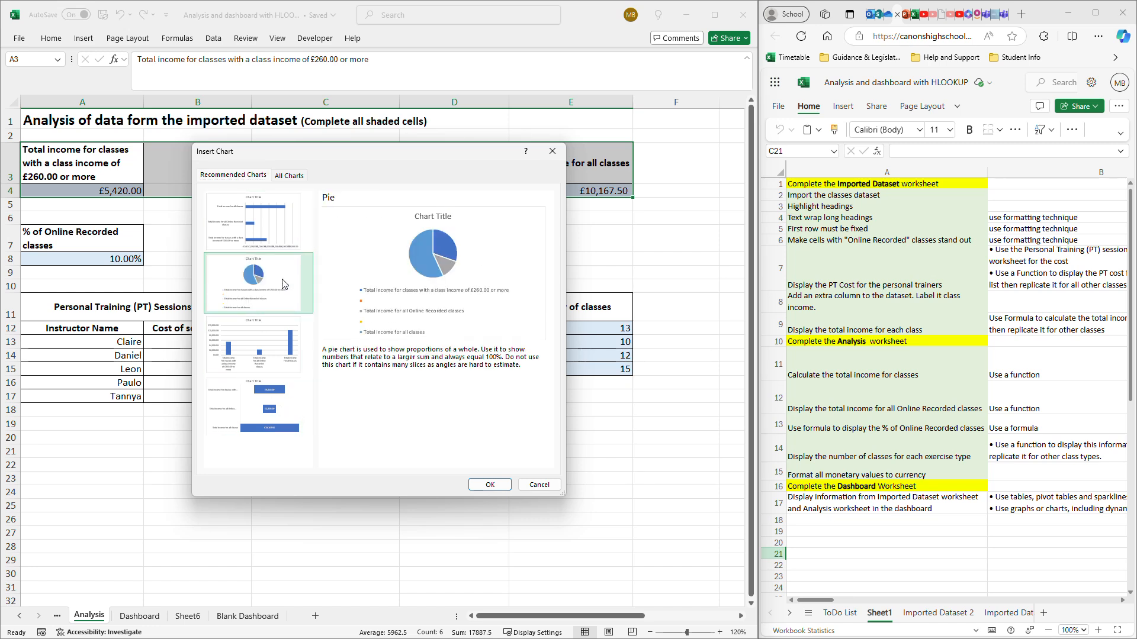
{"action": "left_click", "coordinate": [498, 484]}
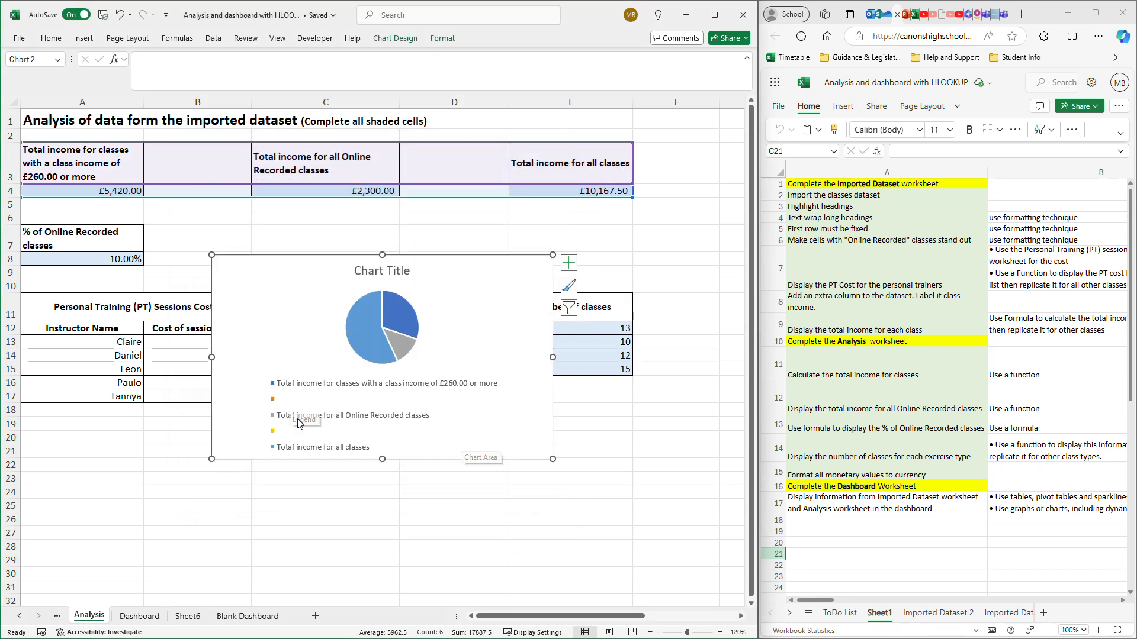
- Exclude the two blank categories from the income pie chart's data source
{"action": "right_click", "coordinate": [471, 312]}
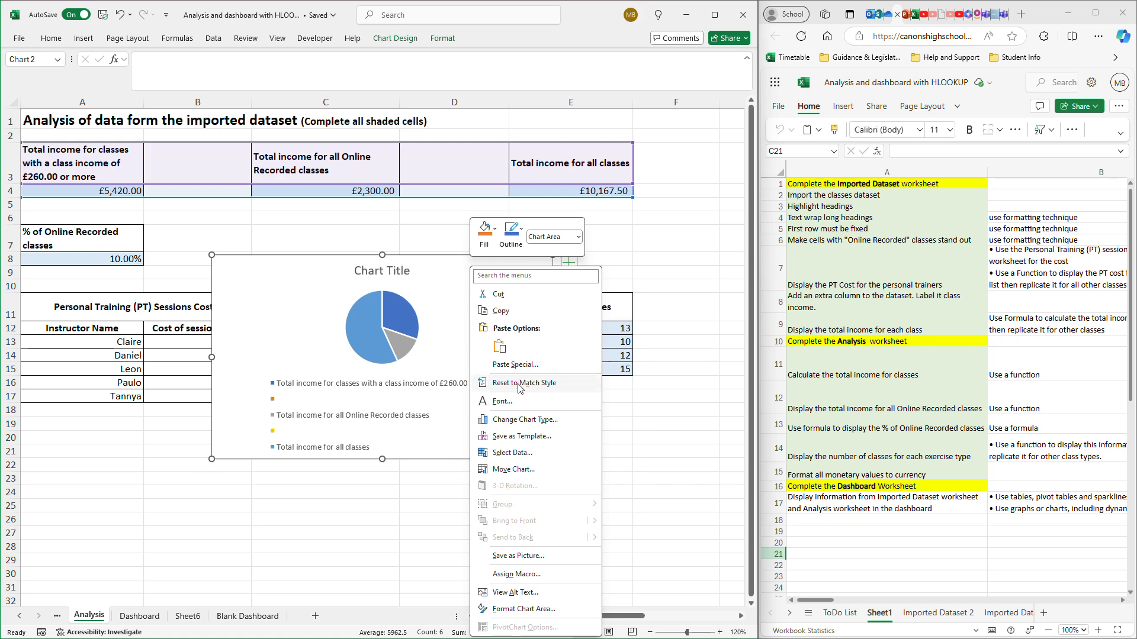
{"action": "left_click", "coordinate": [513, 454]}
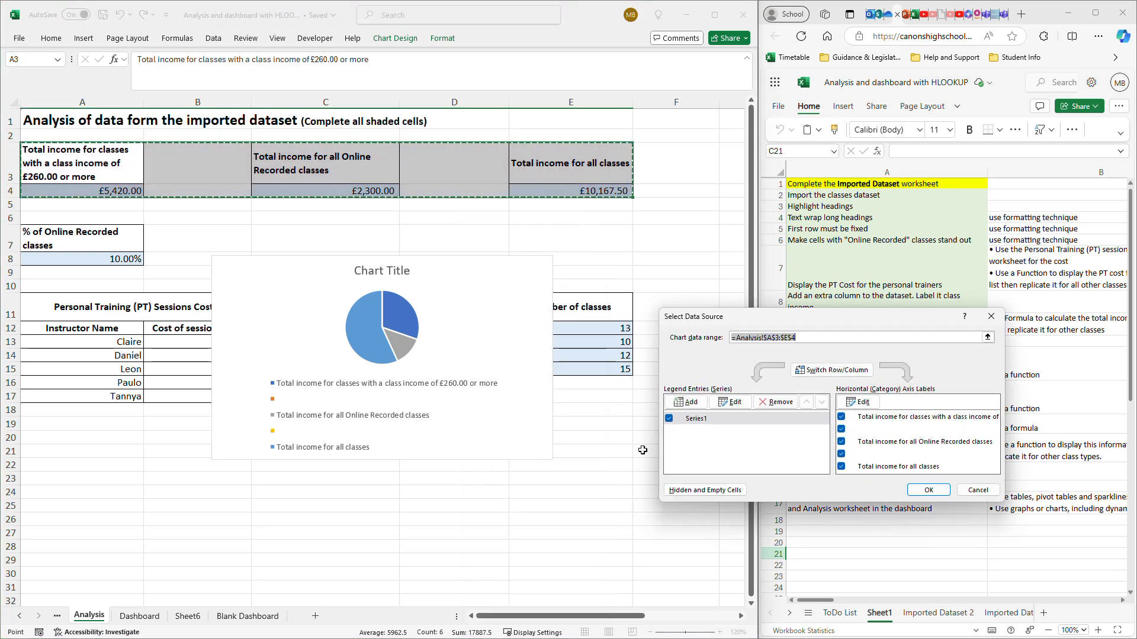
{"action": "left_click", "coordinate": [840, 429]}
{"action": "left_click", "coordinate": [842, 454]}
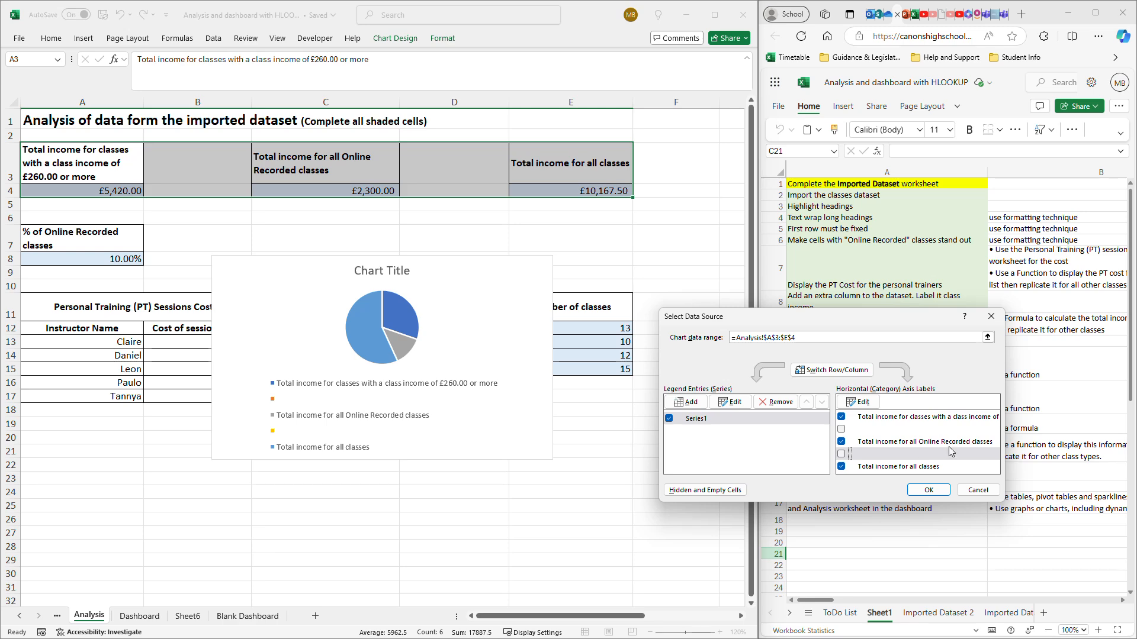
{"action": "left_click", "coordinate": [926, 490]}
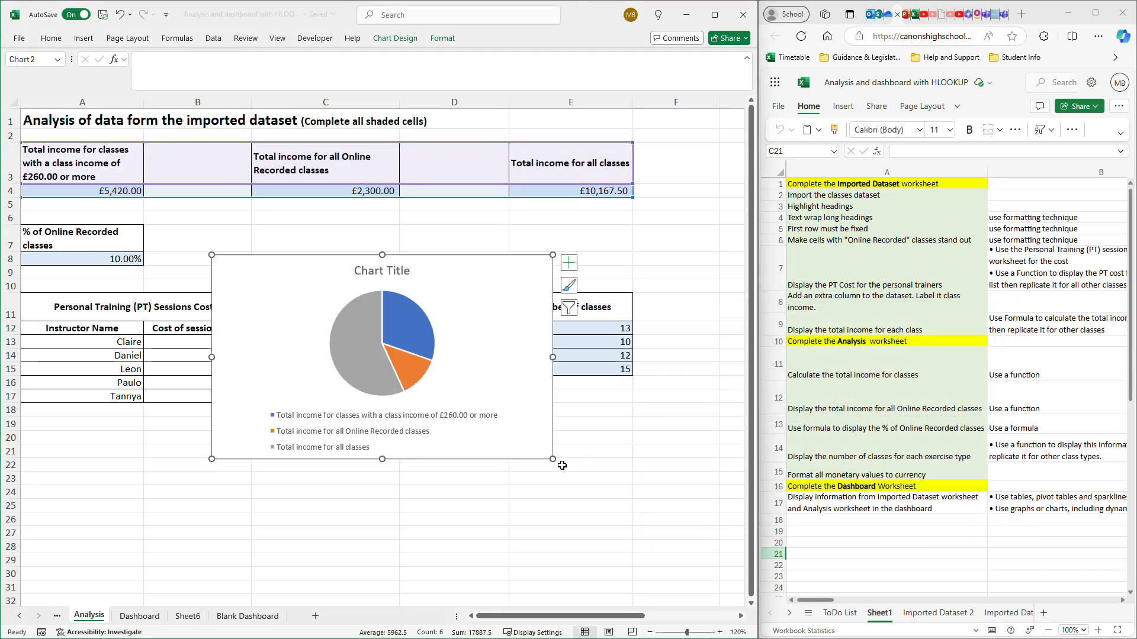
- Add data labels to the pie chart in the Outside End position
{"action": "left_click", "coordinate": [569, 263]}
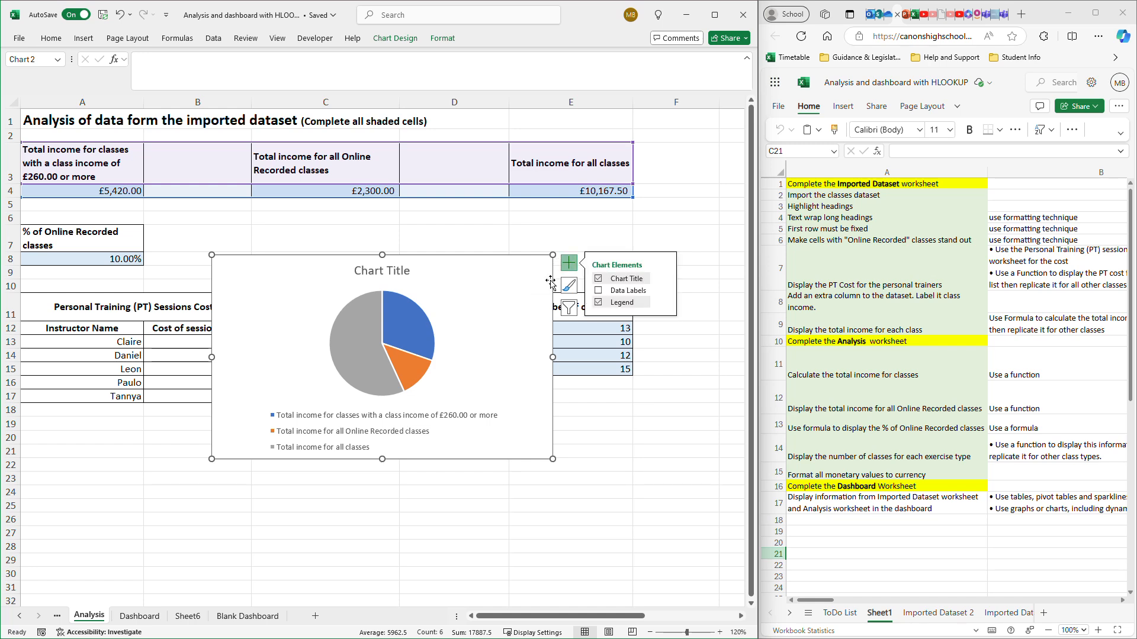
{"action": "left_click", "coordinate": [664, 290]}
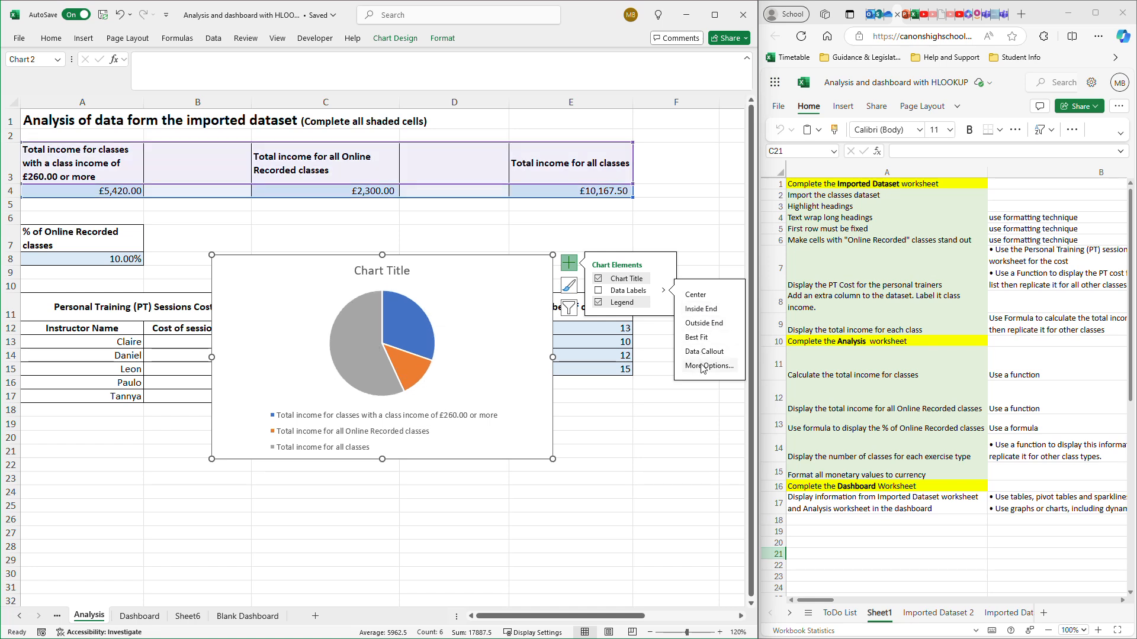
{"action": "left_click", "coordinate": [705, 325]}
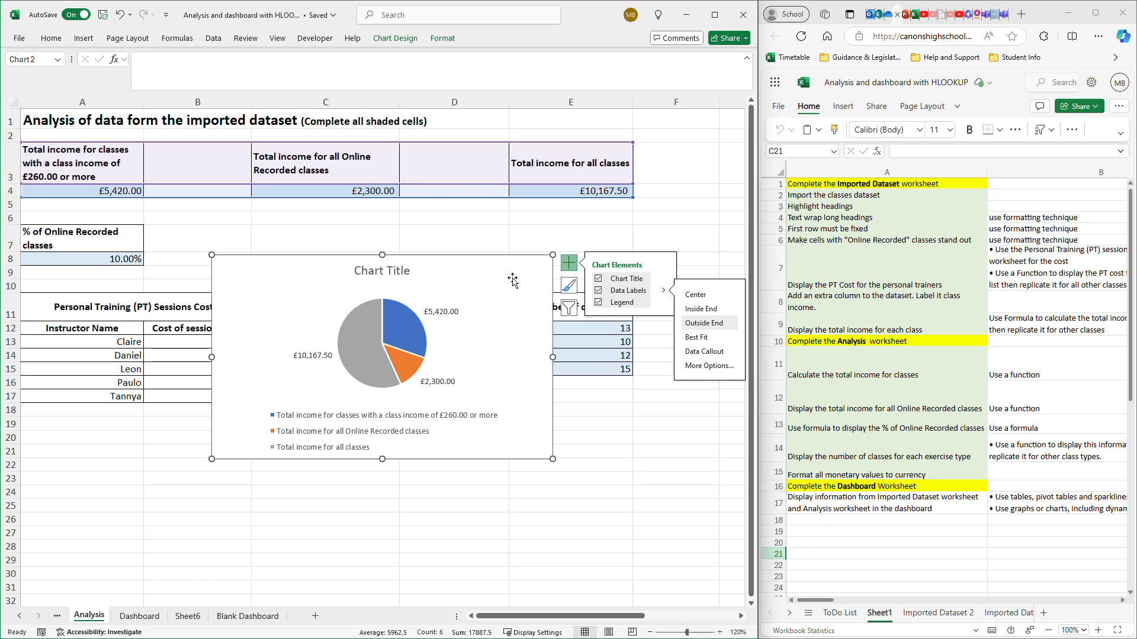
- Change the pie chart's title to "Class Incomes" and close the chart title formatting options
{"action": "double_click", "coordinate": [395, 266]}
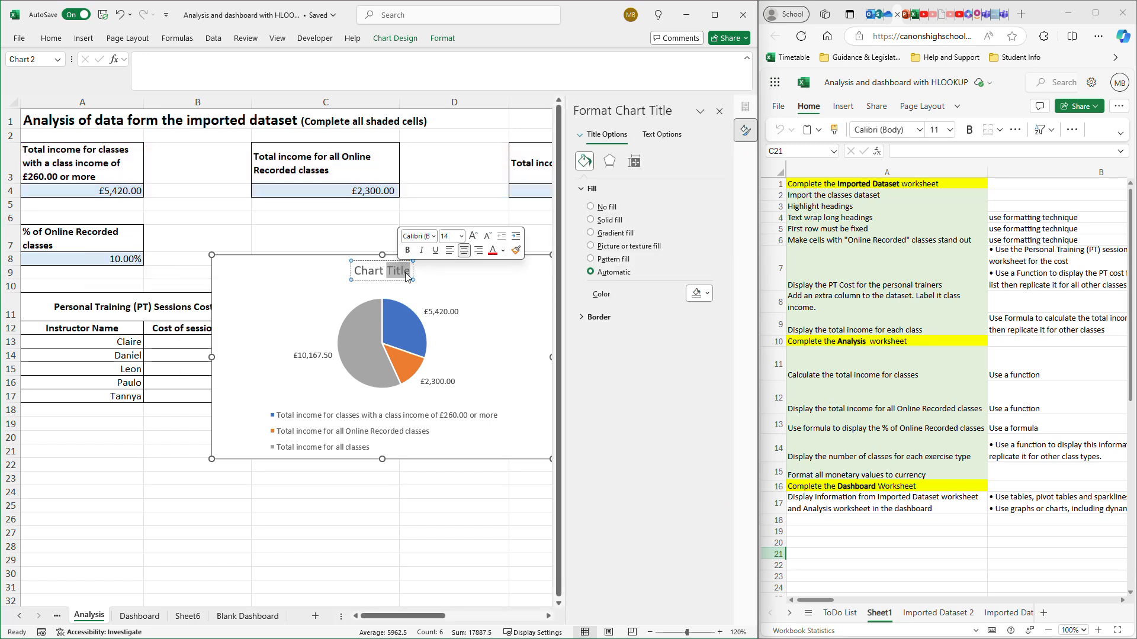
{"action": "key", "text": "BackSpace"}
{"action": "key", "text": "BackSpace"}
{"action": "key", "text": "BackSpace"}
{"action": "key", "text": "BackSpace"}
{"action": "key", "text": "BackSpace"}
{"action": "key", "text": "BackSpace"}
{"action": "key", "text": "BackSpace"}
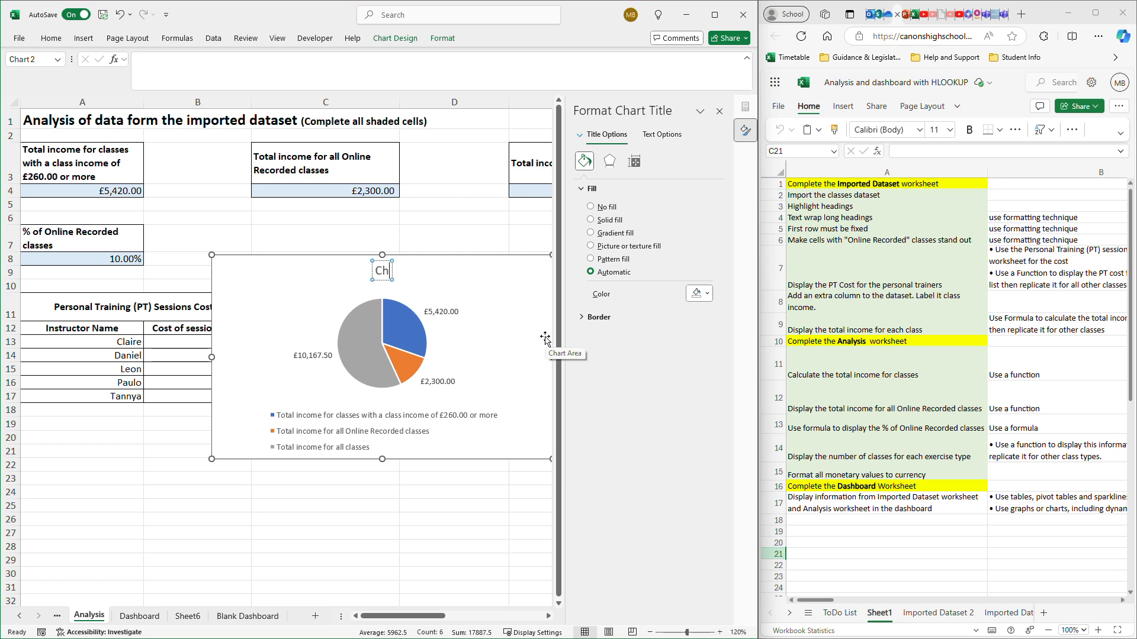
{"action": "type", "text": "Class"}
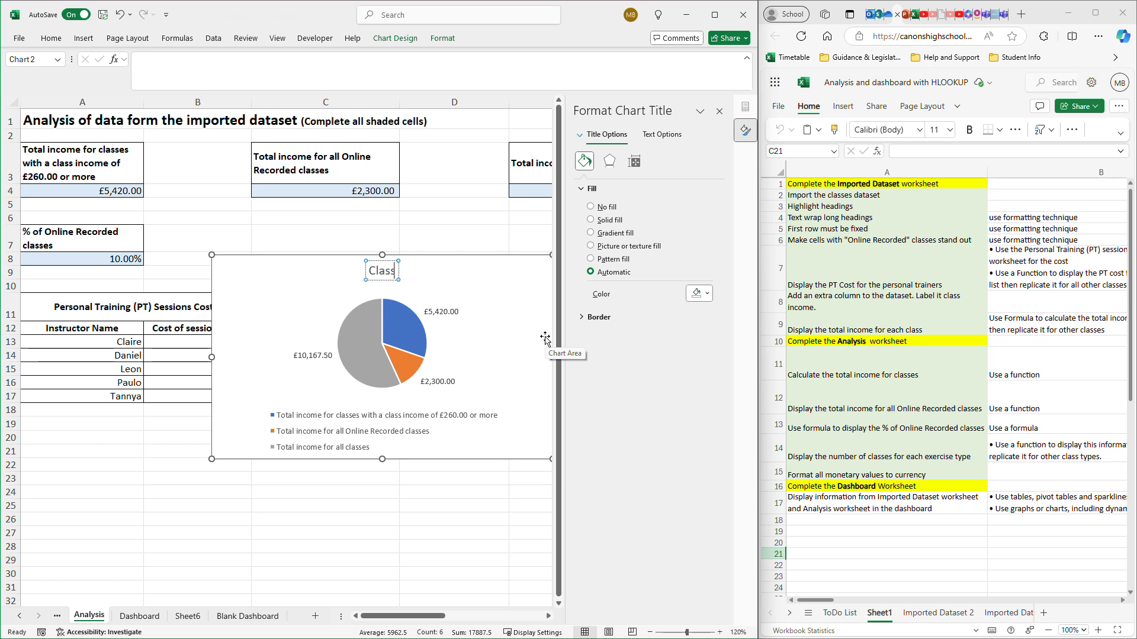
{"action": "type", "text": " Incomes"}
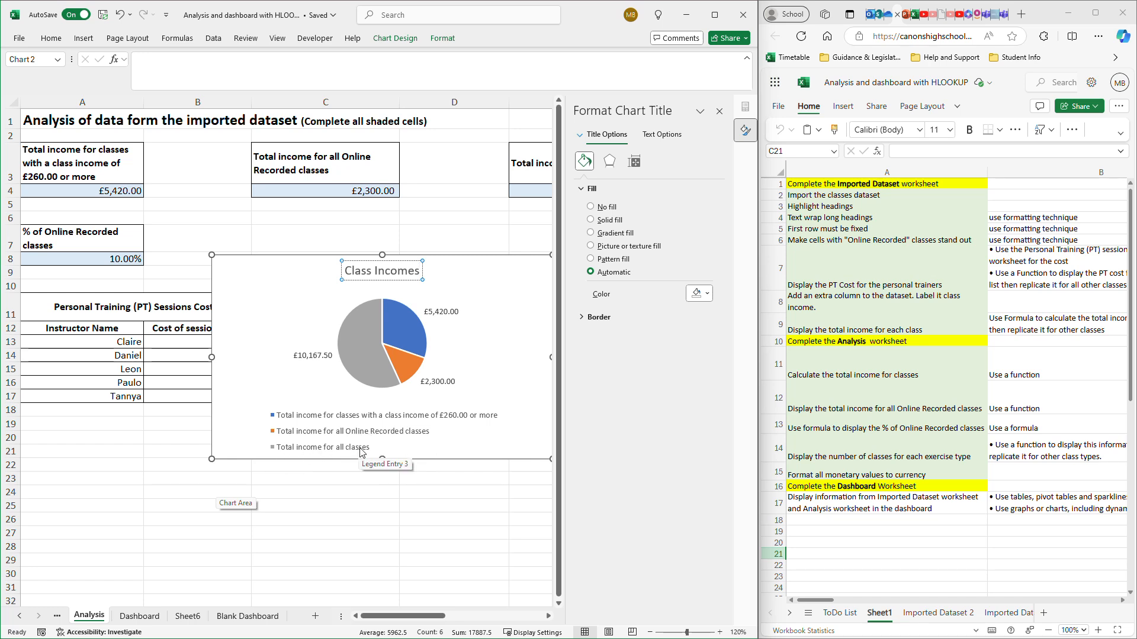
{"action": "left_click", "coordinate": [718, 114]}
- Cut the Class Incomes pie chart from the Analysis sheet and paste it at cell B35 on Sheet6
{"action": "left_click", "coordinate": [500, 270]}
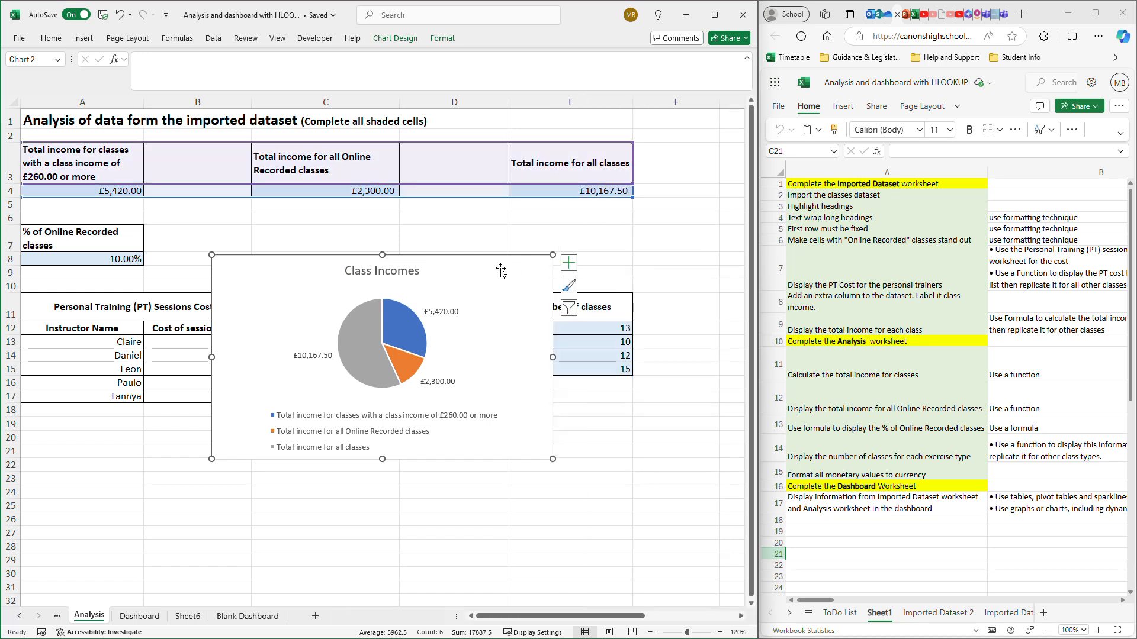
{"action": "key", "text": "Delete"}
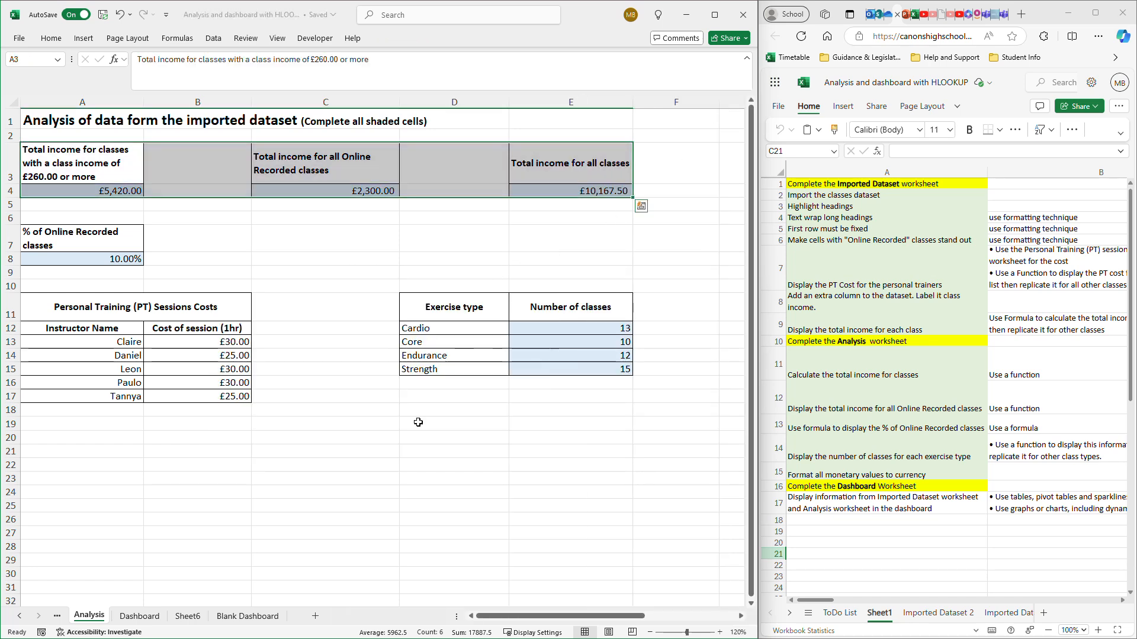
{"action": "left_click", "coordinate": [187, 616]}
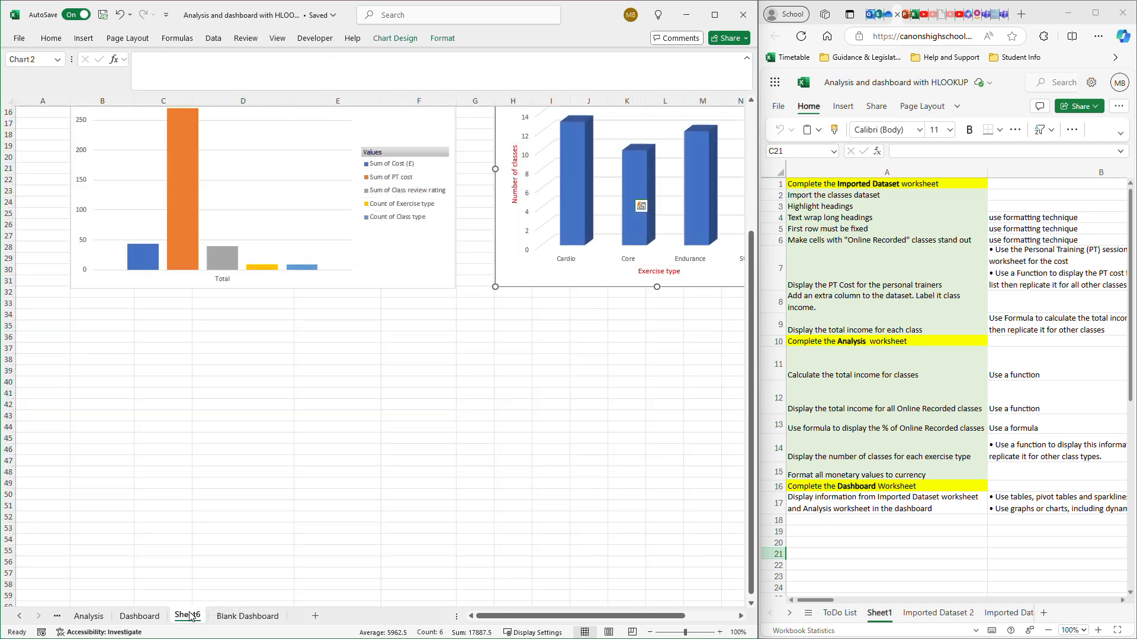
{"action": "left_click", "coordinate": [92, 329]}
{"action": "key", "text": "ctrl+v"}
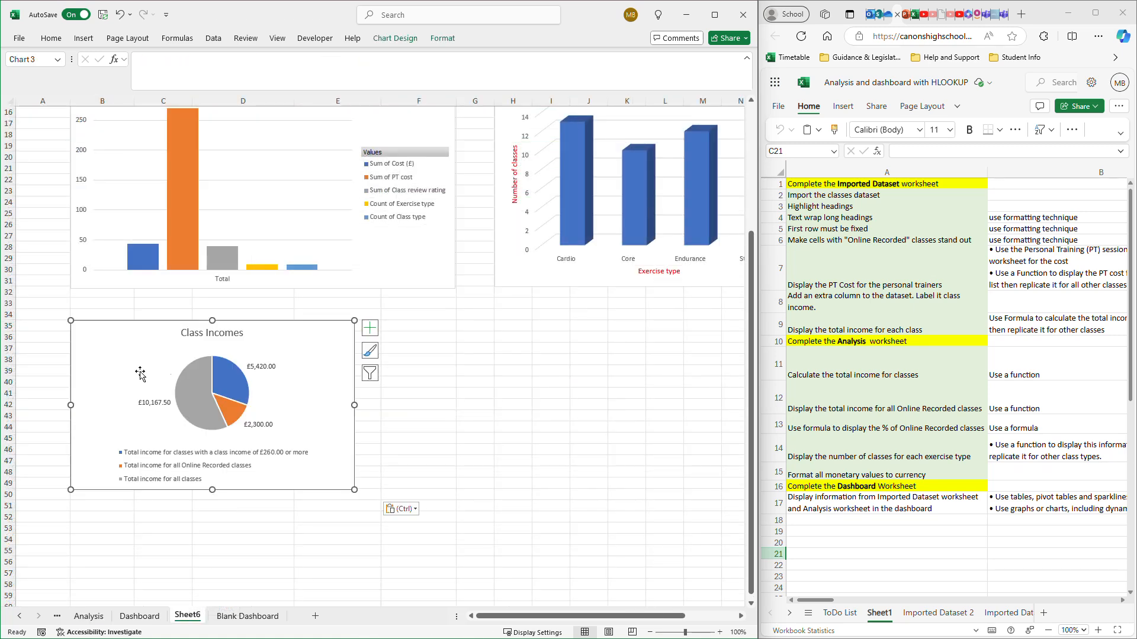
- Enlarge the pie chart to the PivotChart's width and move it up directly beneath it, spanning columns B to F, about rows 33 to 52
{"action": "left_click_drag", "start_coordinate": [351, 492], "coordinate": [455, 542]}
{"action": "left_click_drag", "start_coordinate": [376, 337], "coordinate": [377, 317]}
{"action": "scroll", "coordinate": [377, 317], "scroll_direction": "up", "scroll_amount": 3}
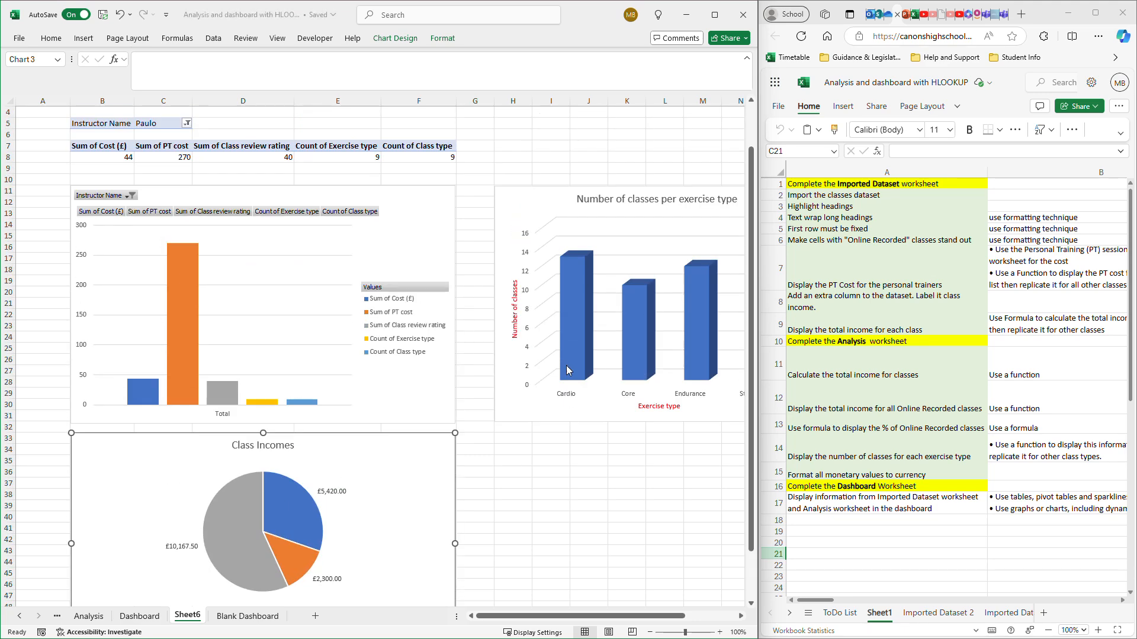
{"action": "scroll", "coordinate": [551, 358], "scroll_direction": "down", "scroll_amount": 1}
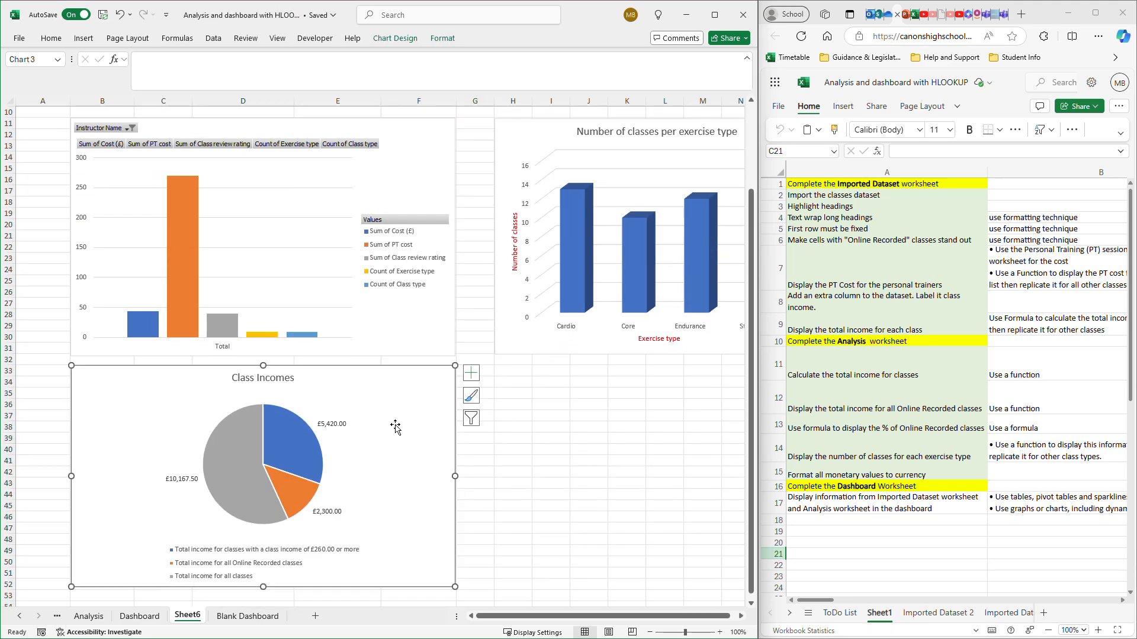
{"action": "left_click", "coordinate": [472, 375]}
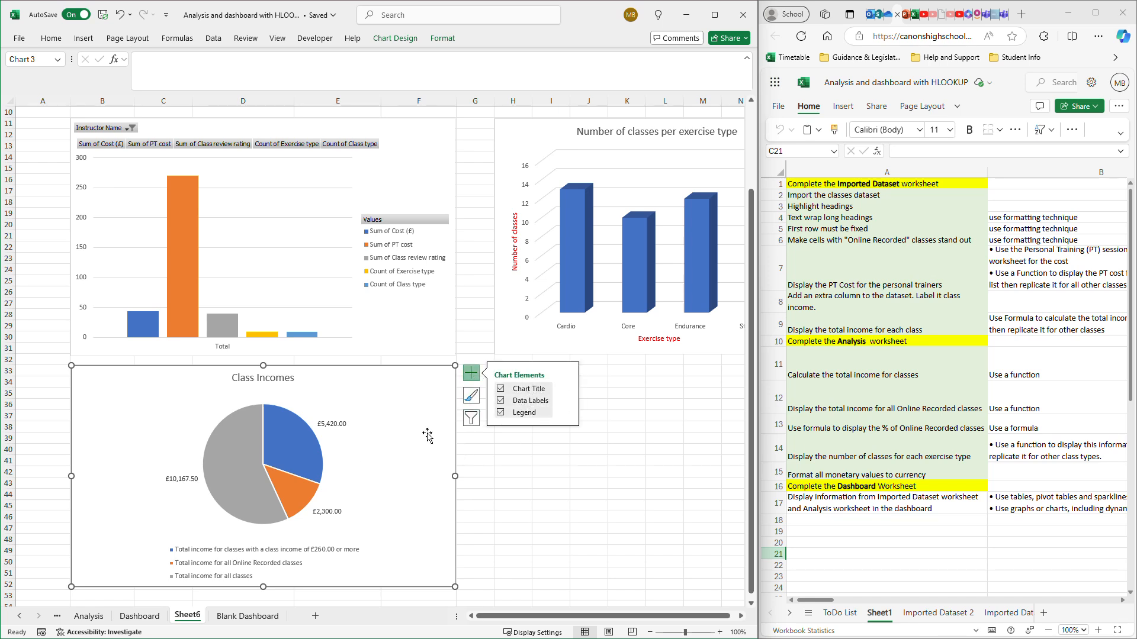
{"action": "left_click", "coordinate": [273, 378]}
{"action": "triple_click", "coordinate": [272, 379]}
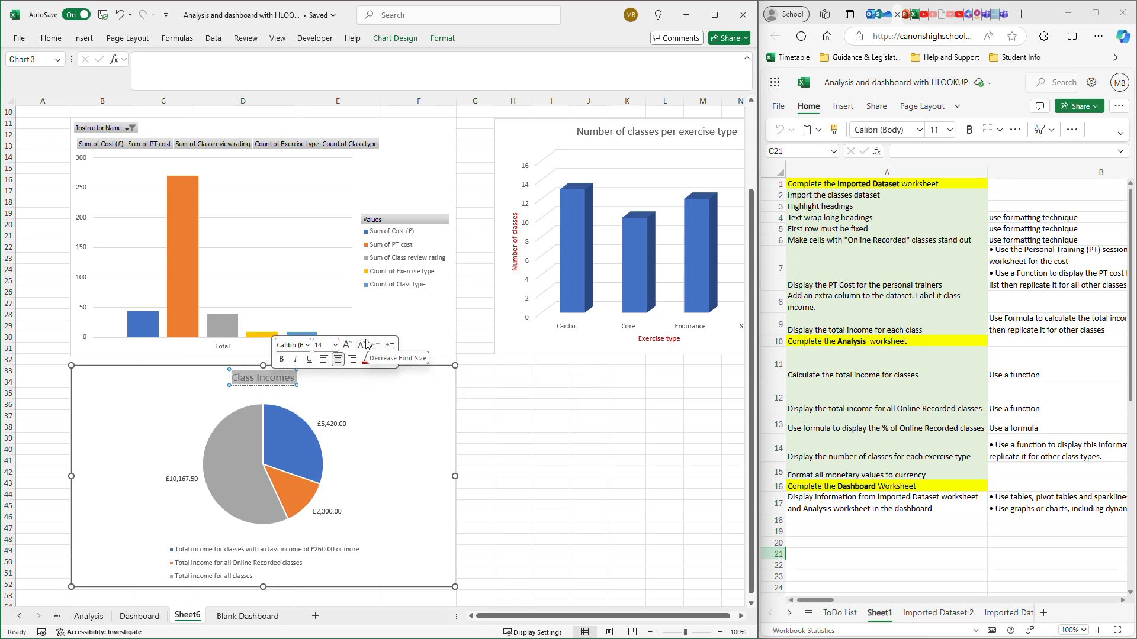
{"action": "left_click", "coordinate": [390, 437]}
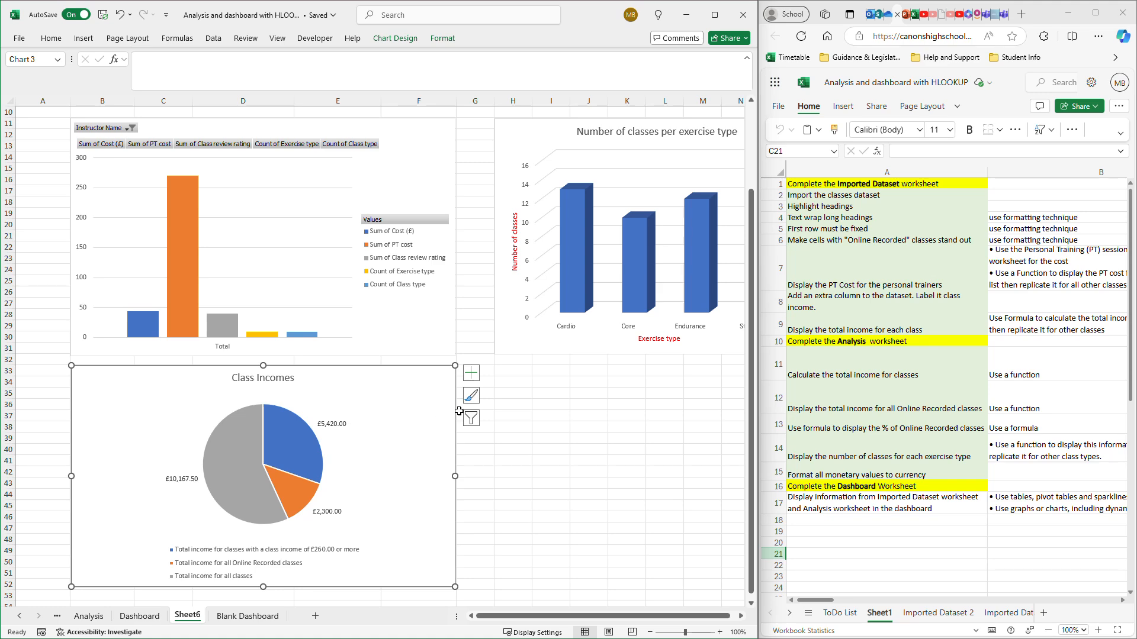
{"action": "left_click", "coordinate": [536, 453]}
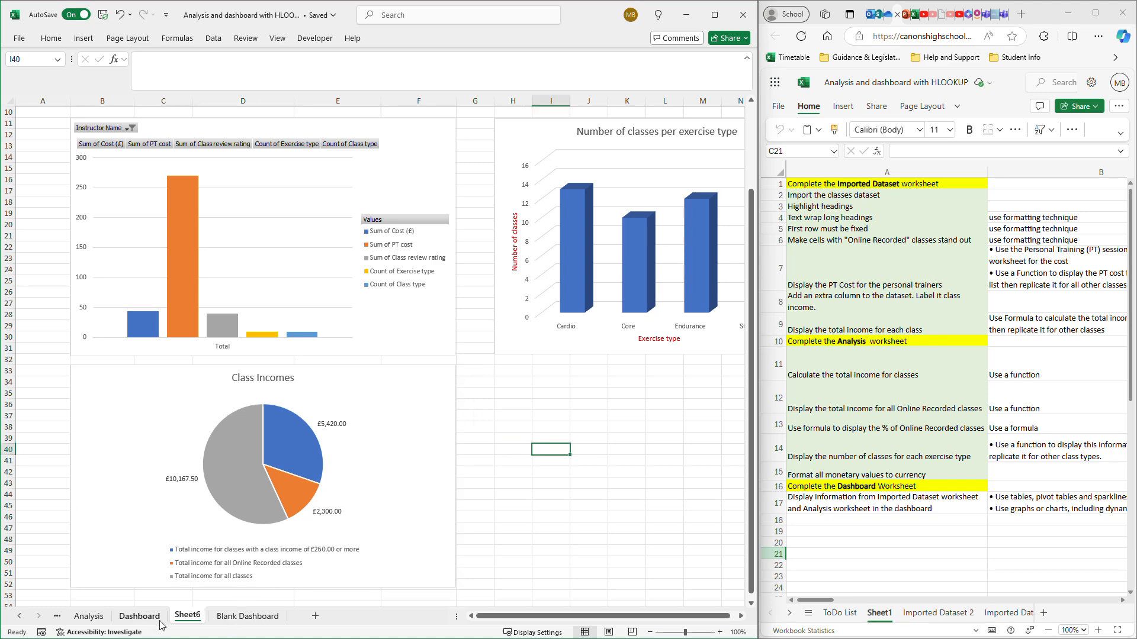
- Insert the recommended clustered column chart from A7:A8 on the Analysis sheet and check its data source
{"action": "left_click", "coordinate": [83, 621]}
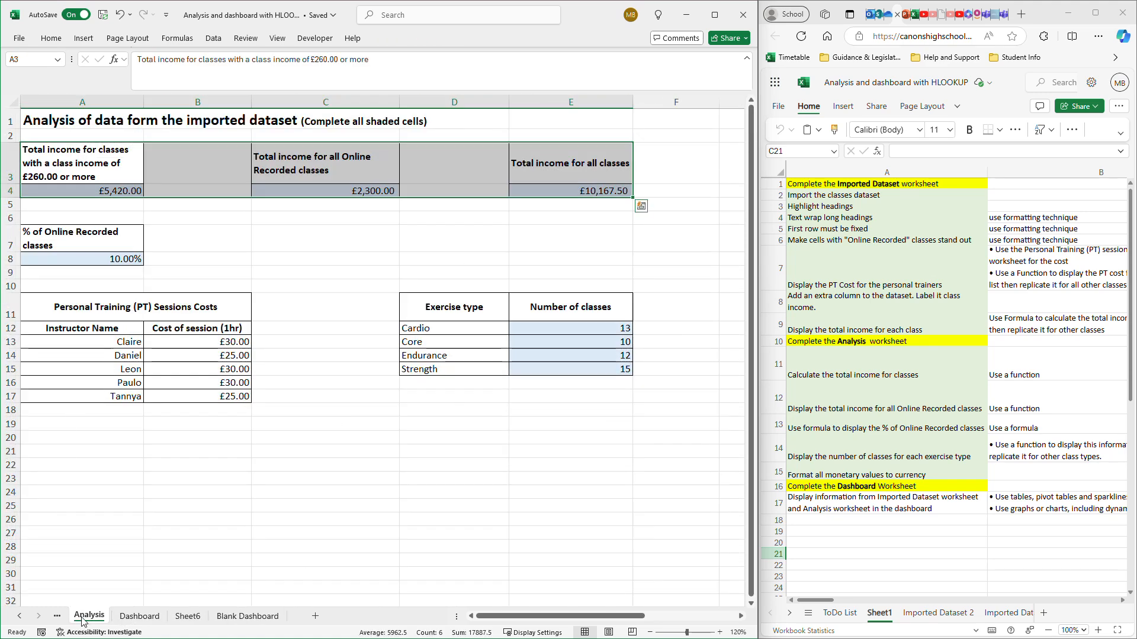
{"action": "left_click_drag", "start_coordinate": [29, 237], "coordinate": [101, 256]}
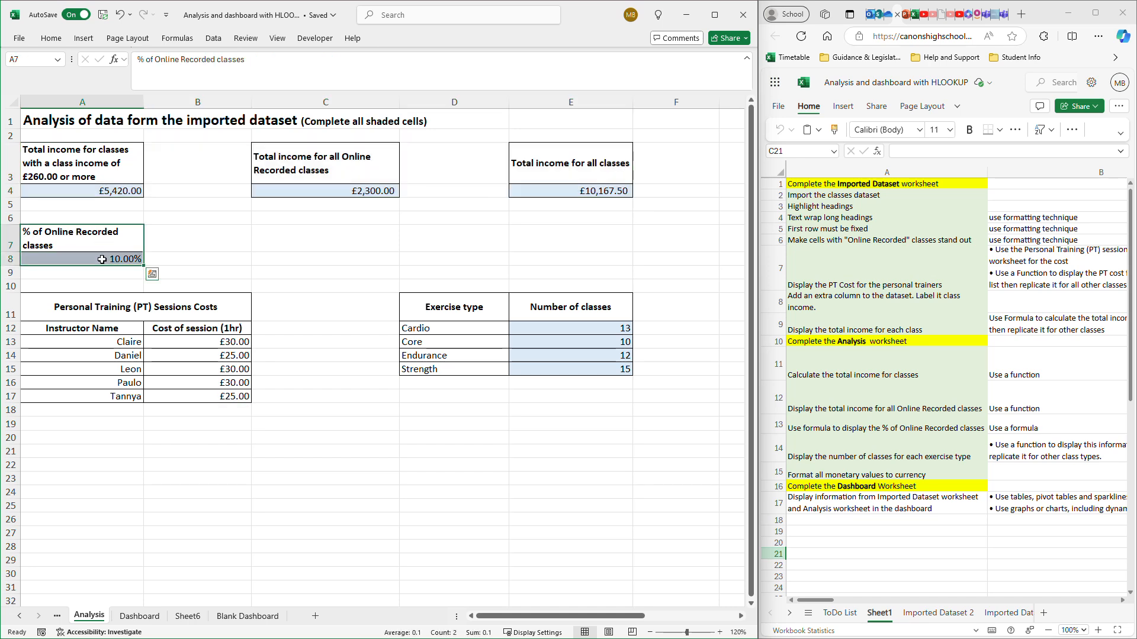
{"action": "left_click", "coordinate": [84, 38]}
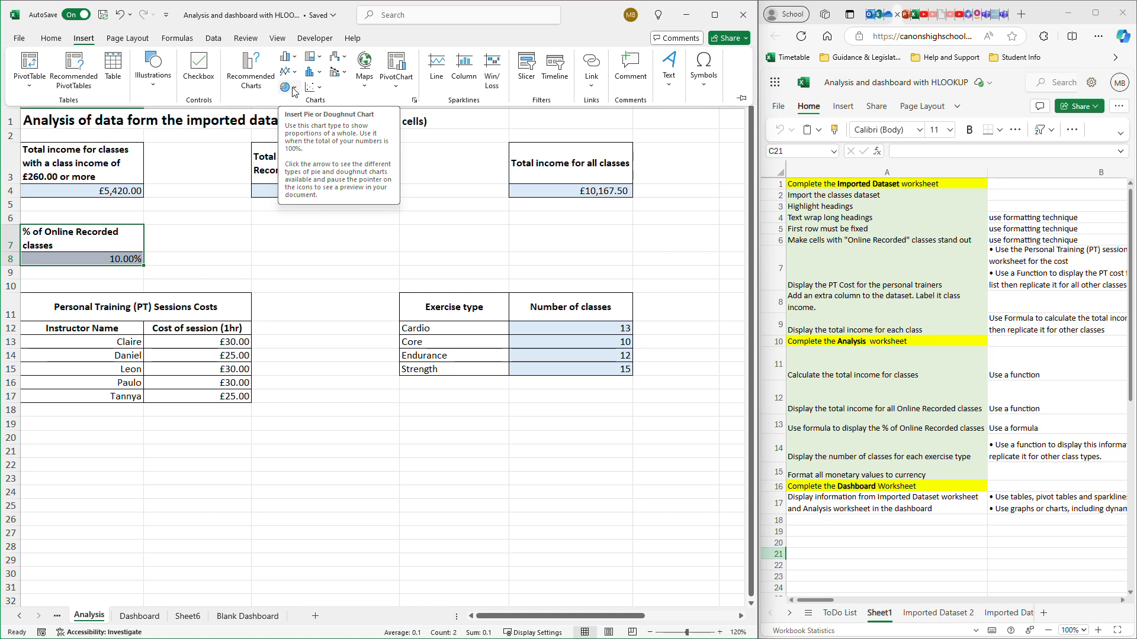
{"action": "left_click", "coordinate": [320, 89]}
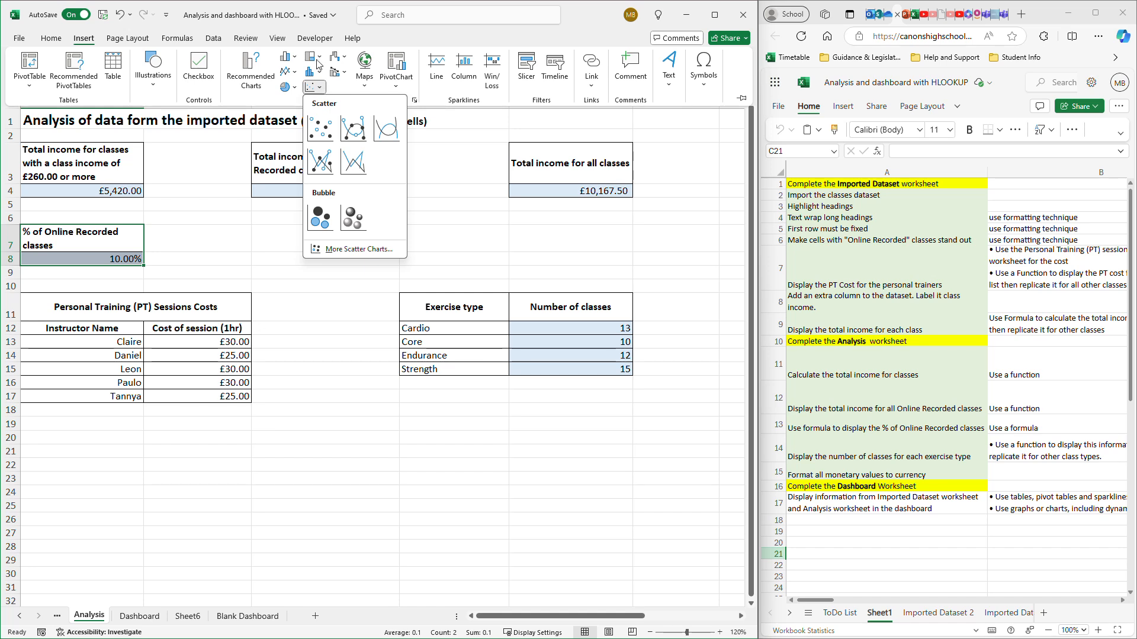
{"action": "left_click", "coordinate": [248, 77]}
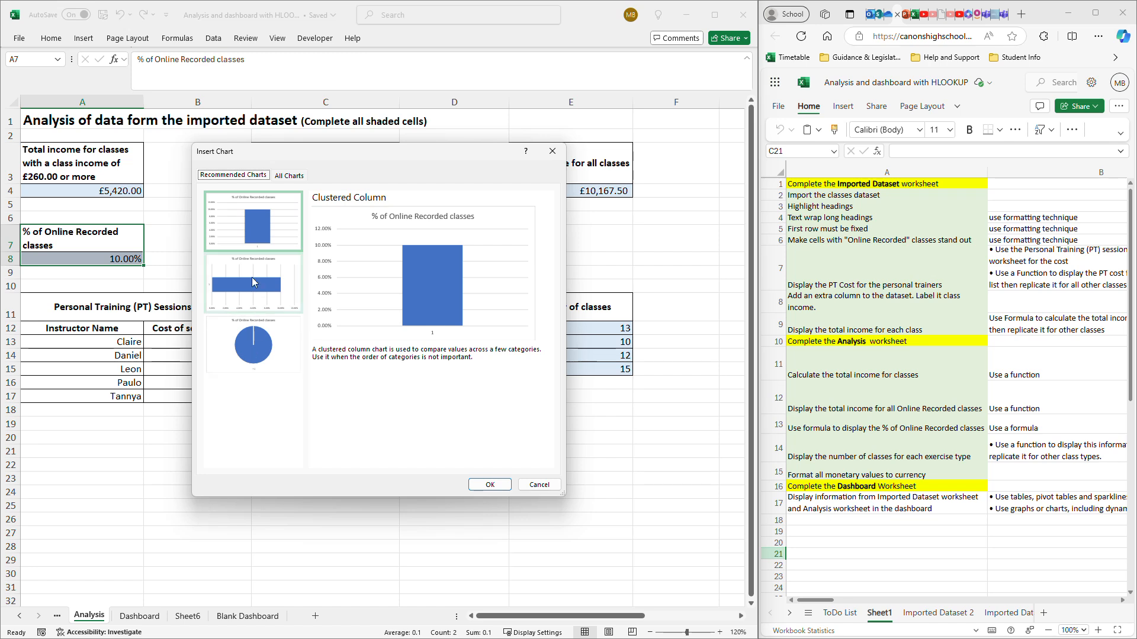
{"action": "left_click", "coordinate": [491, 486]}
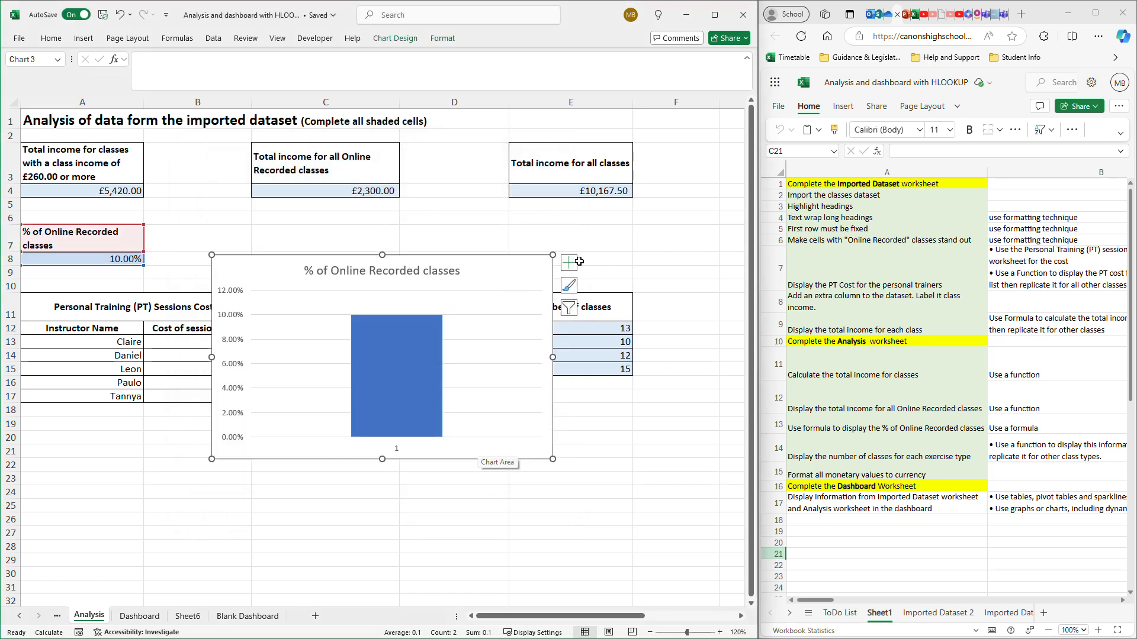
{"action": "right_click", "coordinate": [497, 298]}
{"action": "left_click", "coordinate": [539, 376]}
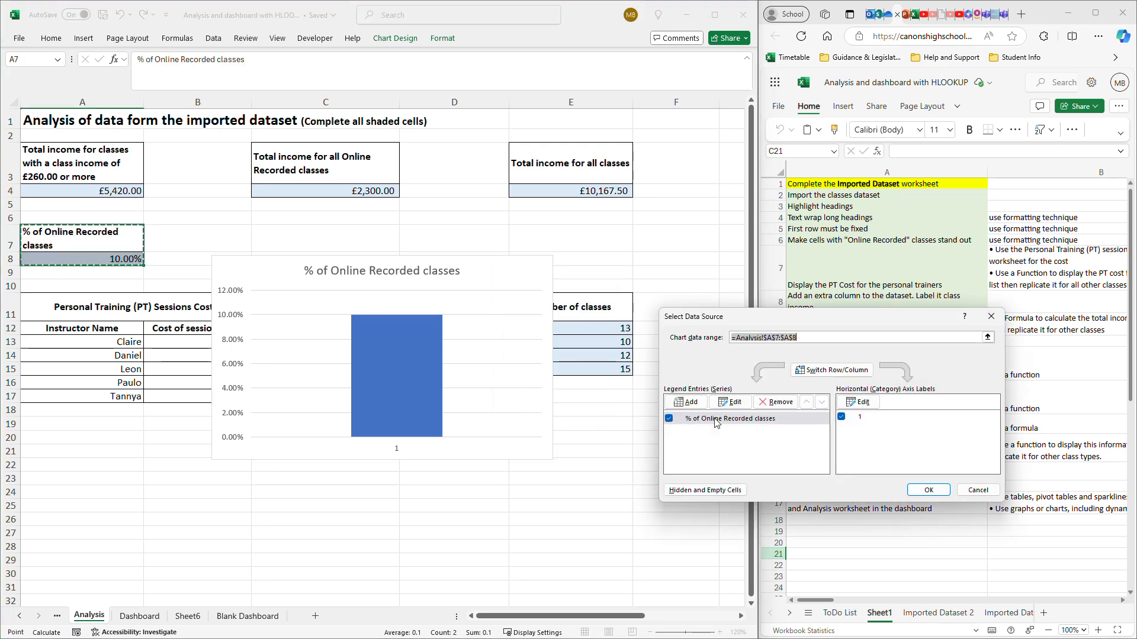
{"action": "left_click", "coordinate": [915, 492]}
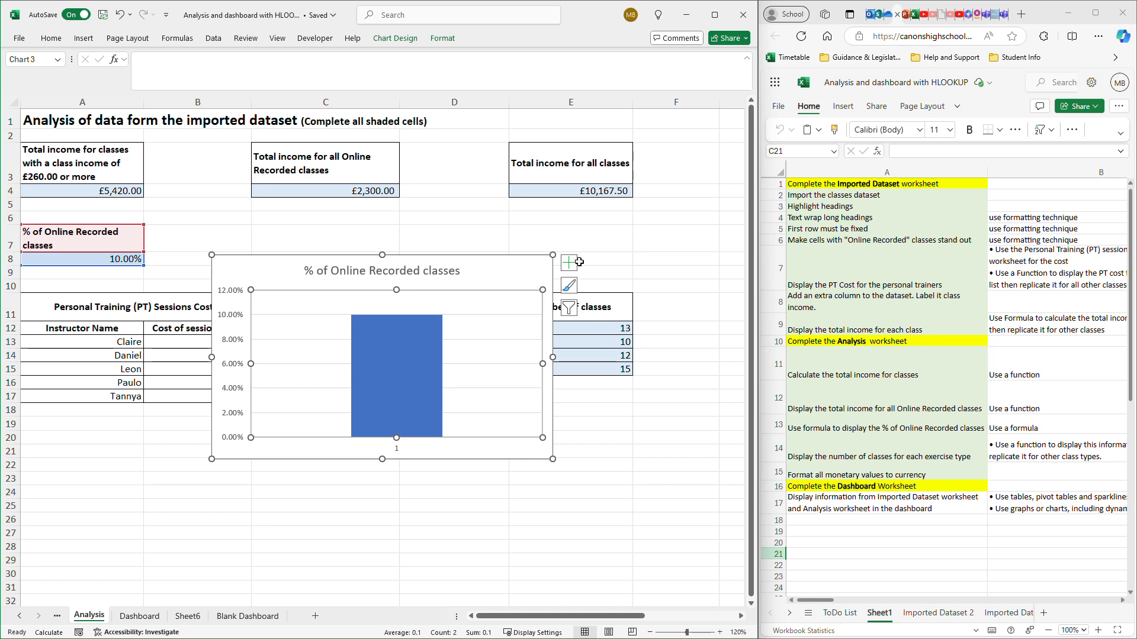
- Add axis titles to the % of Online Recorded classes column chart and set the horizontal one to "Online Recorded Classes"
{"action": "left_click", "coordinate": [576, 266]}
{"action": "left_click", "coordinate": [621, 291]}
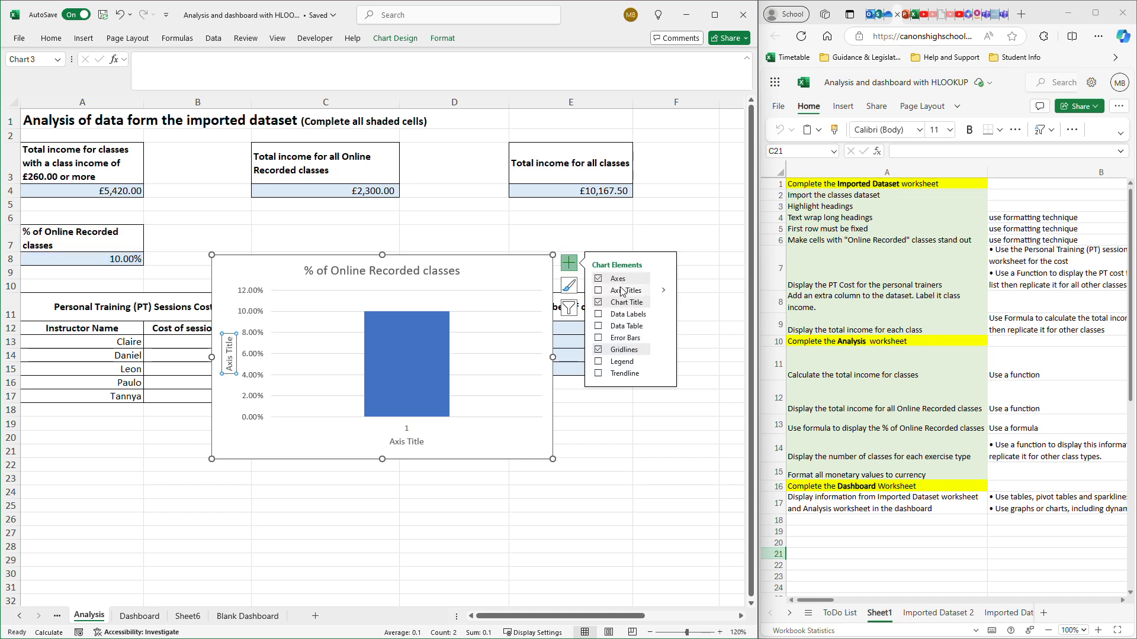
{"action": "left_click", "coordinate": [415, 444]}
{"action": "triple_click", "coordinate": [412, 444]}
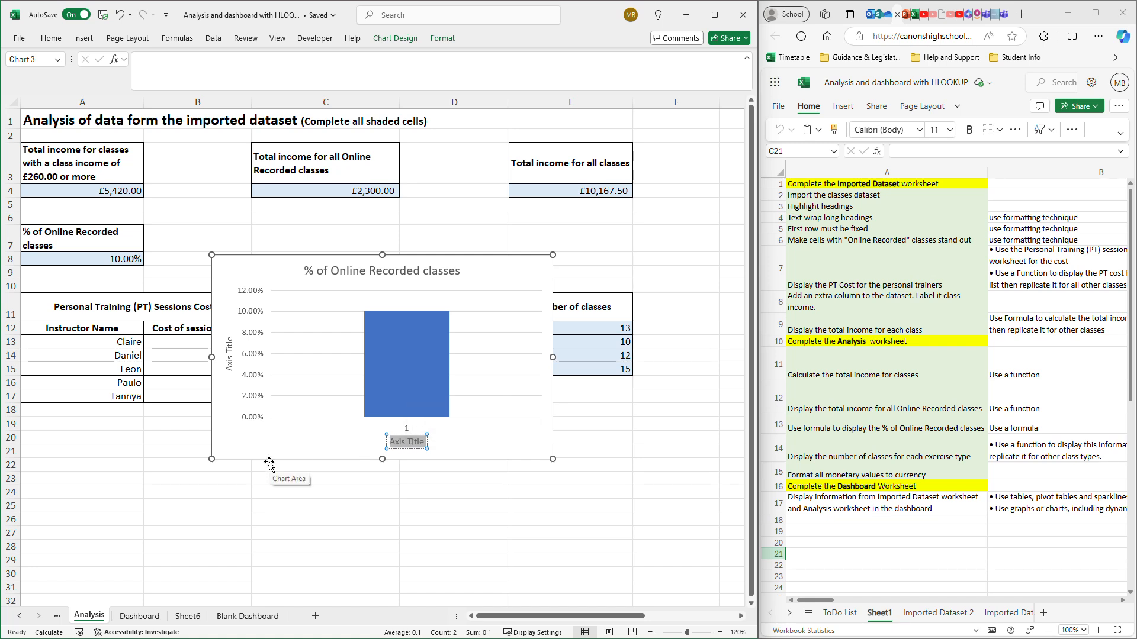
{"action": "type", "text": "Online"}
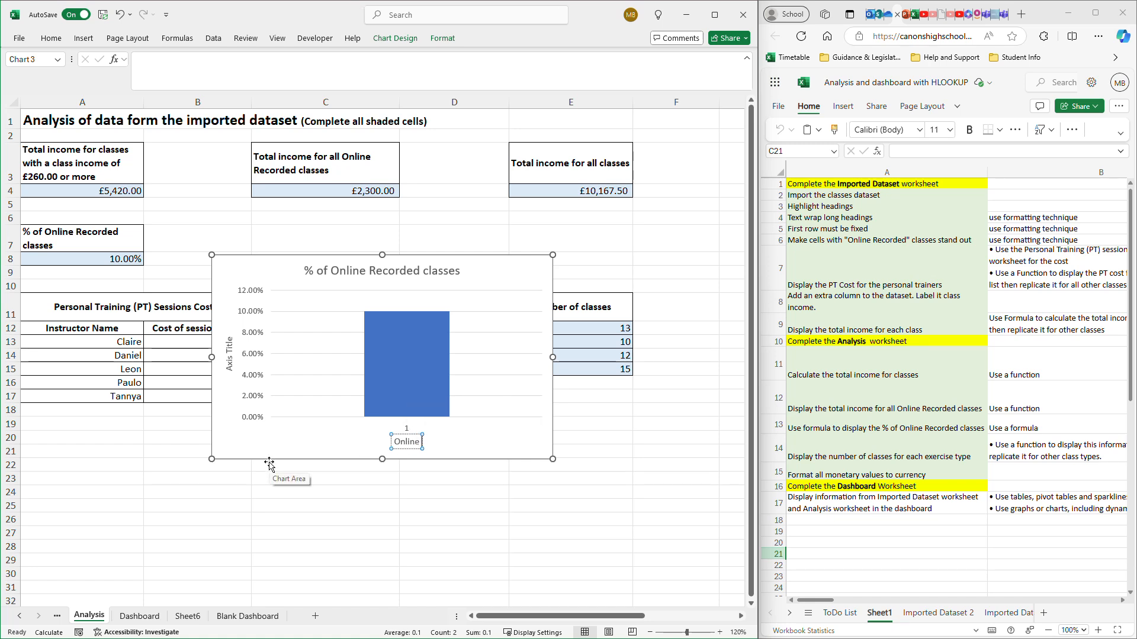
{"action": "type", "text": " RE"}
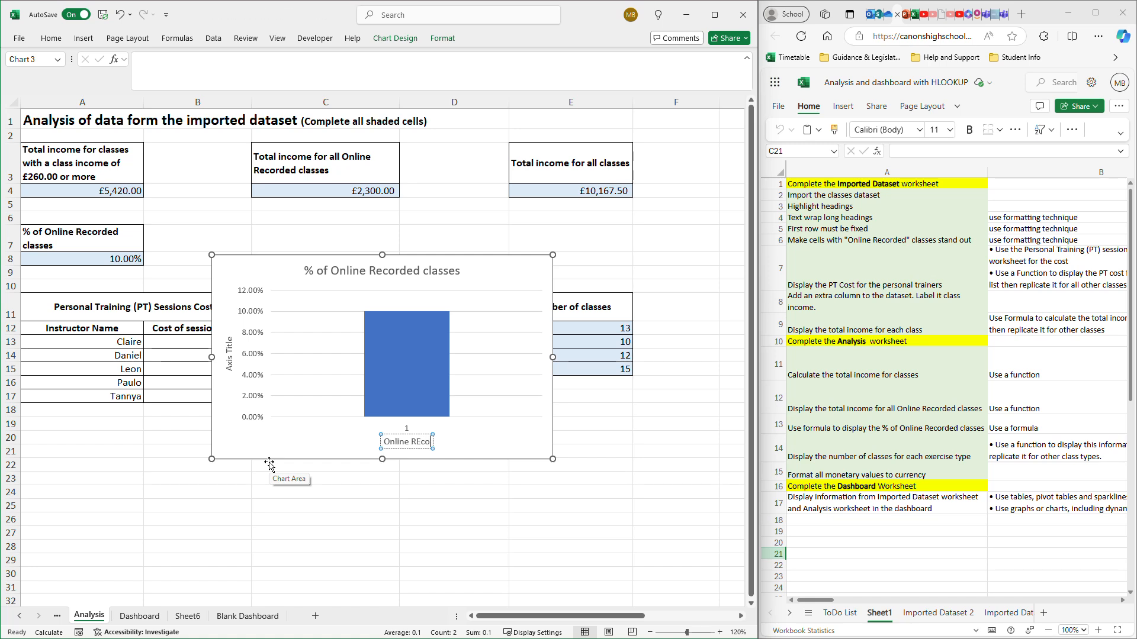
{"action": "key", "text": "BackSpace"}
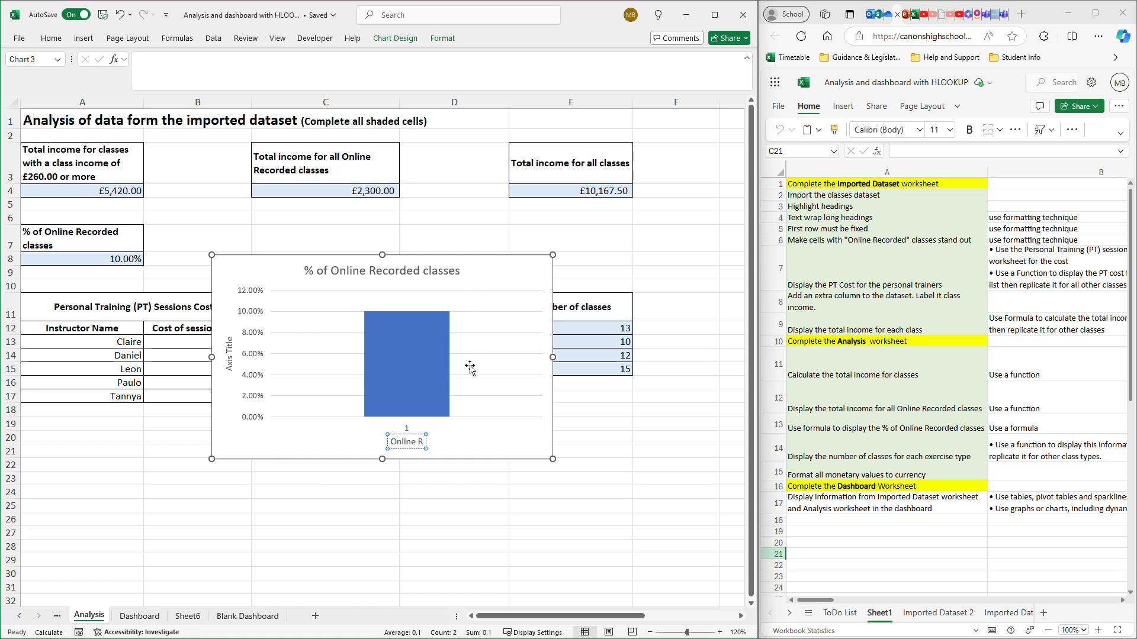
{"action": "type", "text": "ecorde"}
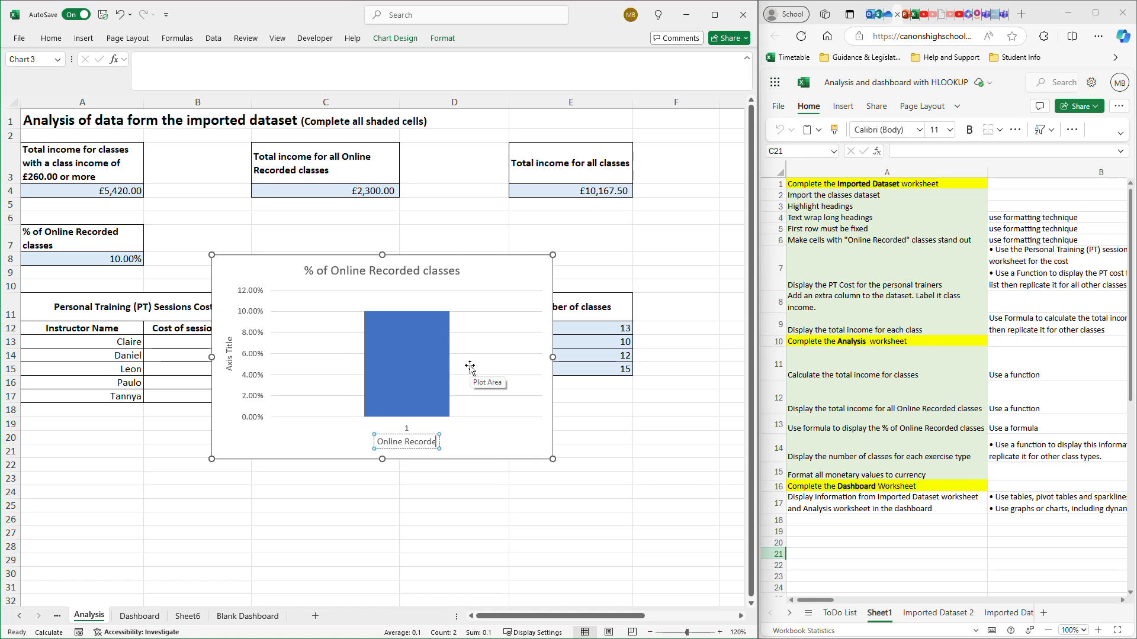
{"action": "type", "text": "d"}
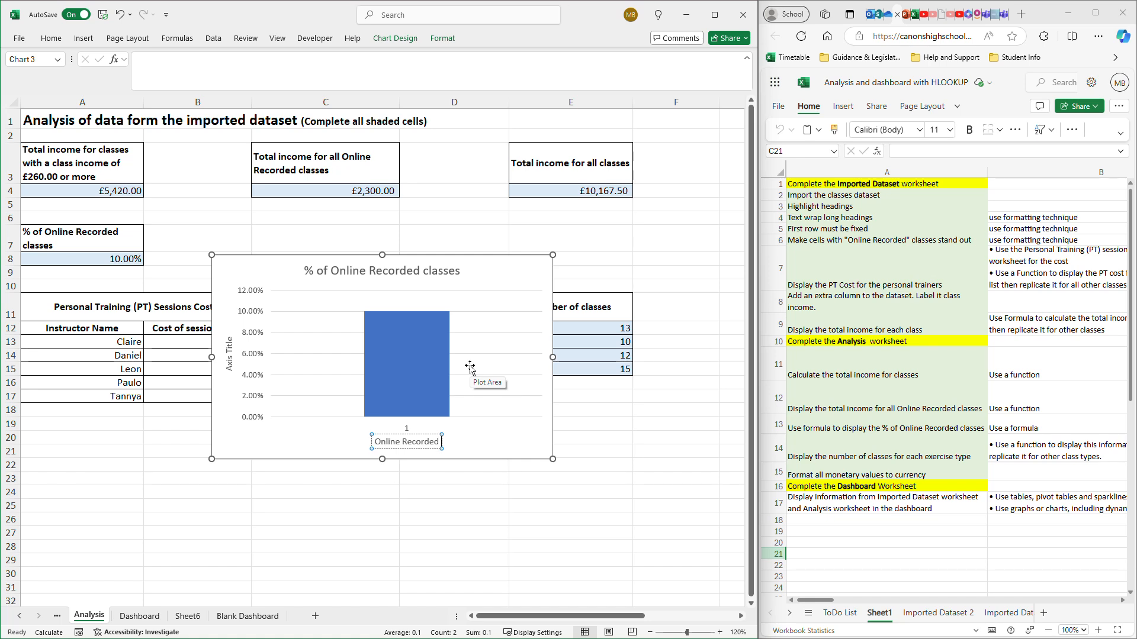
{"action": "type", "text": " Classes"}
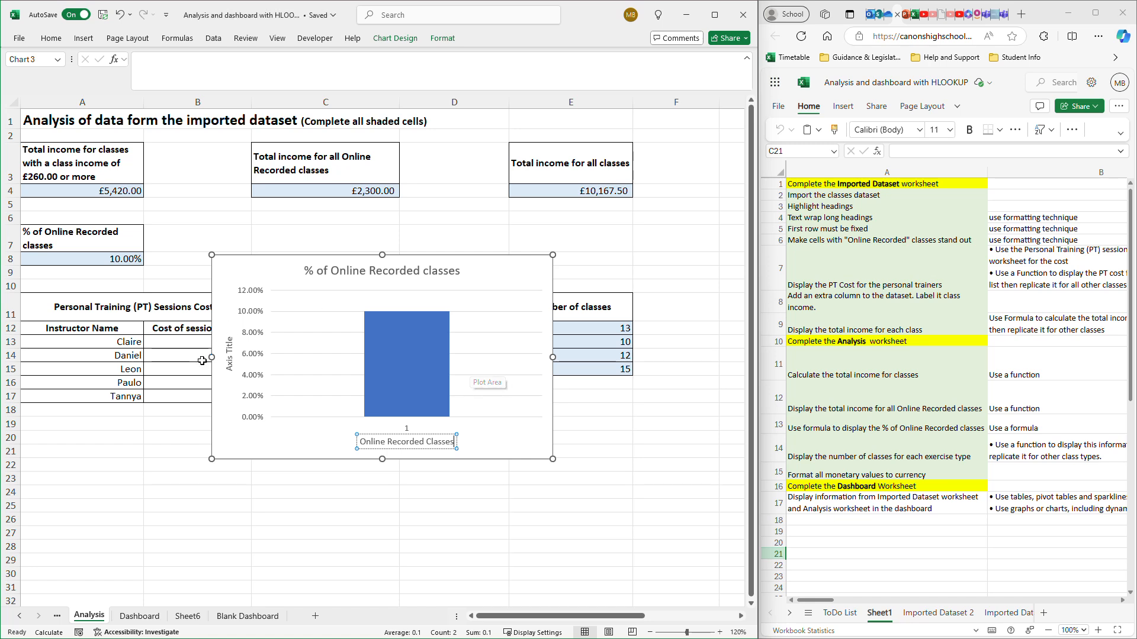
- Set the column chart's vertical axis title to "All classses" and close the axis title formatting options
{"action": "double_click", "coordinate": [229, 359]}
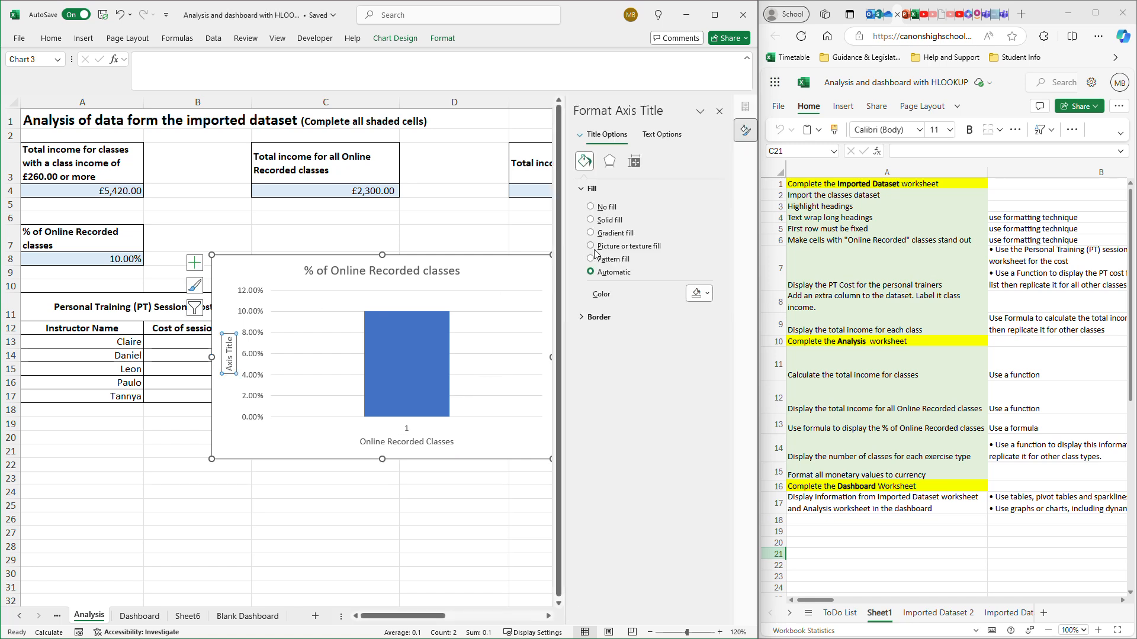
{"action": "triple_click", "coordinate": [229, 353]}
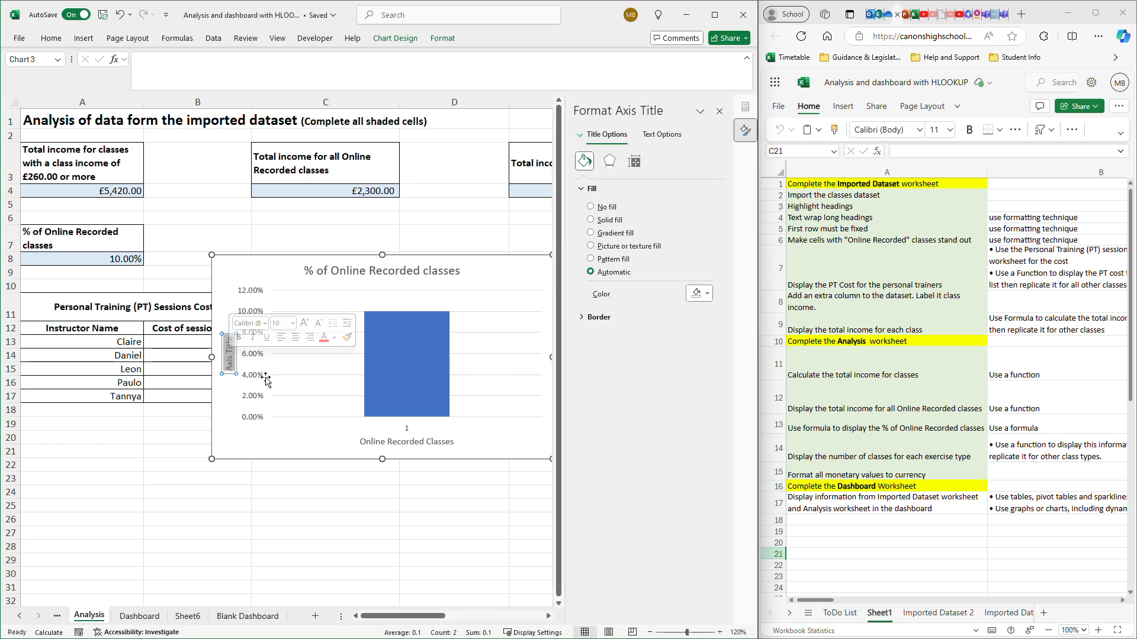
{"action": "type", "text": "All"}
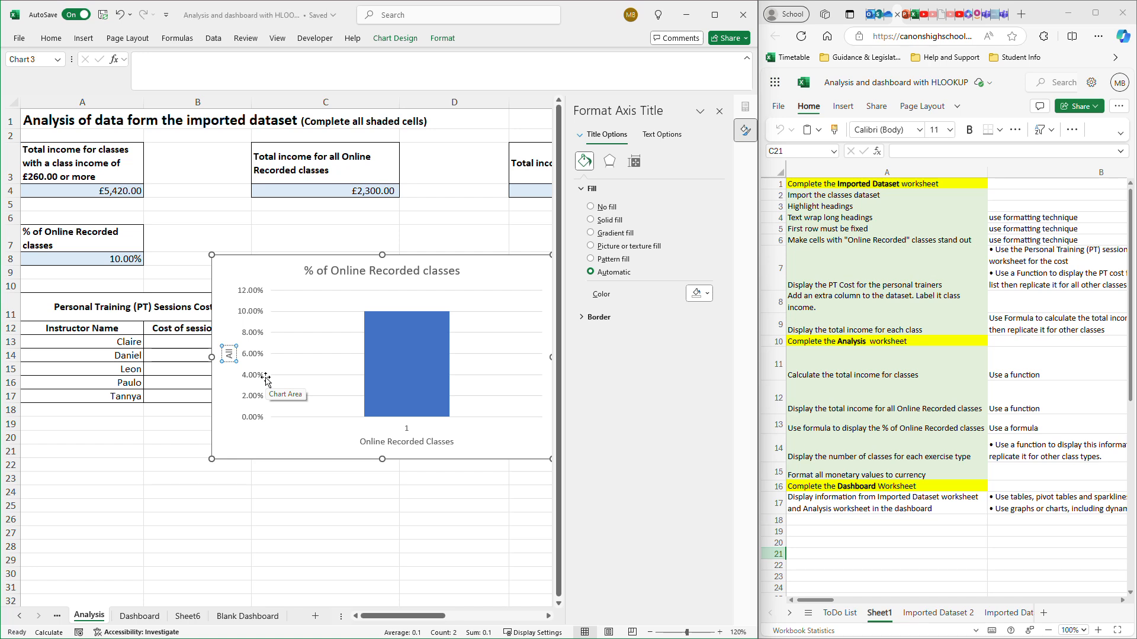
{"action": "type", "text": " dclass"}
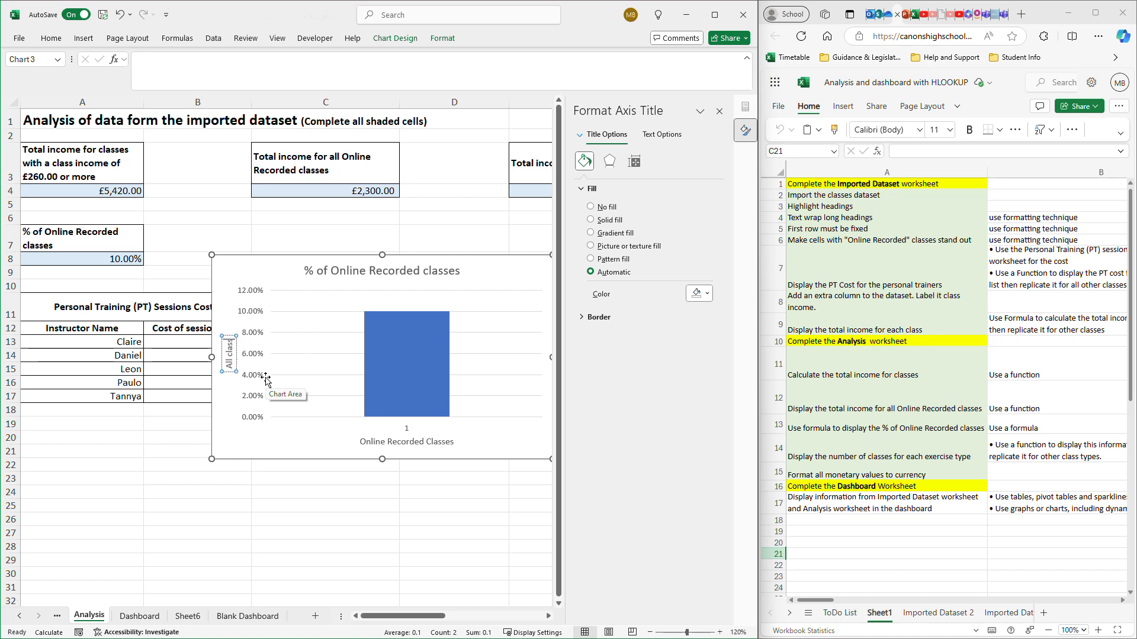
{"action": "type", "text": "es"}
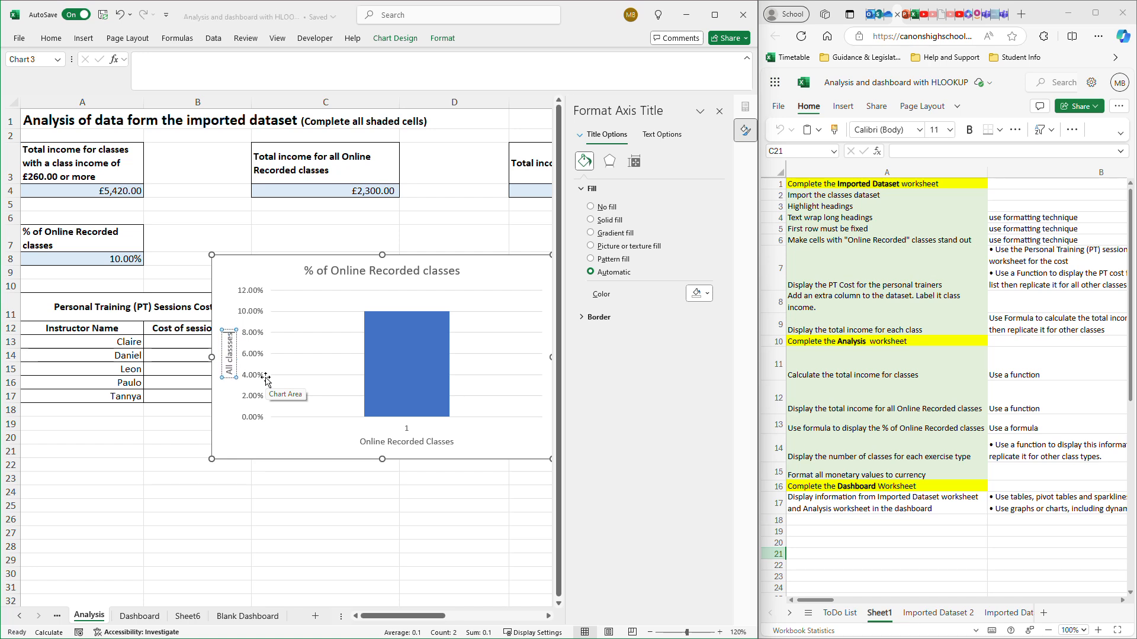
{"action": "left_click", "coordinate": [319, 444]}
{"action": "left_click", "coordinate": [406, 441]}
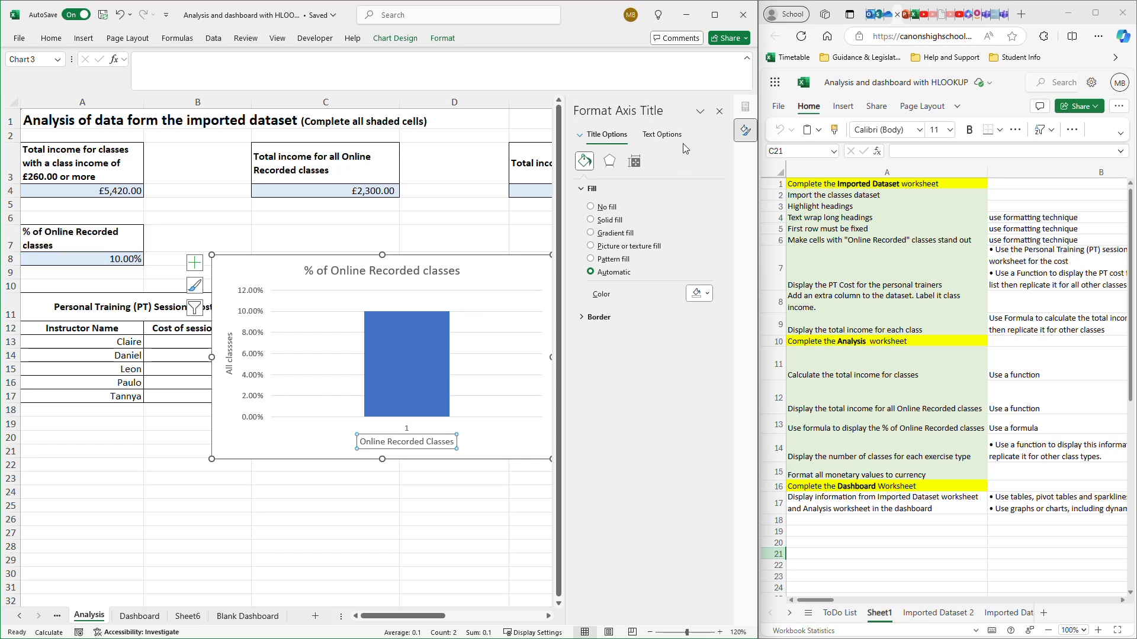
{"action": "left_click", "coordinate": [719, 111]}
- Add data labels and a bottom legend to the column chart, and remove its axis titles
{"action": "left_click", "coordinate": [570, 263]}
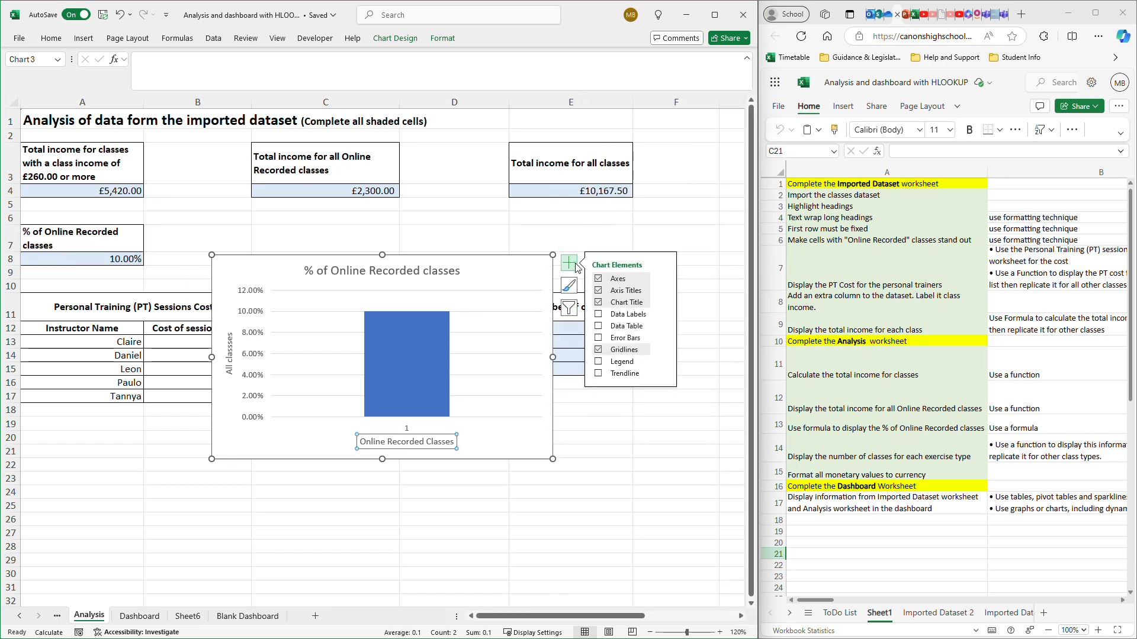
{"action": "left_click", "coordinate": [621, 318]}
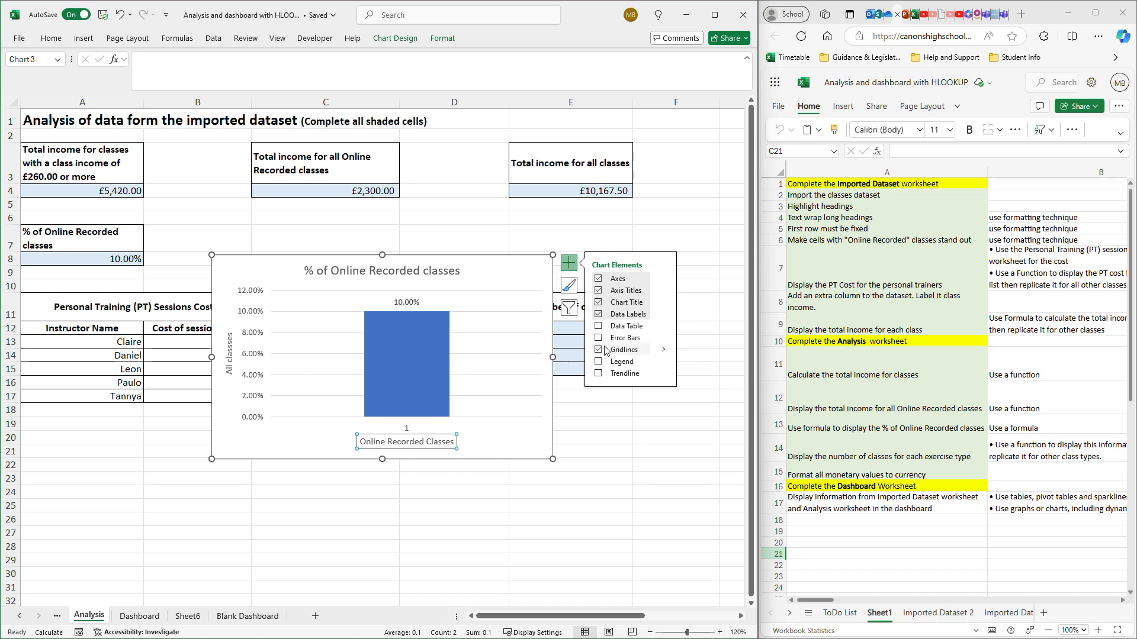
{"action": "left_click", "coordinate": [599, 363]}
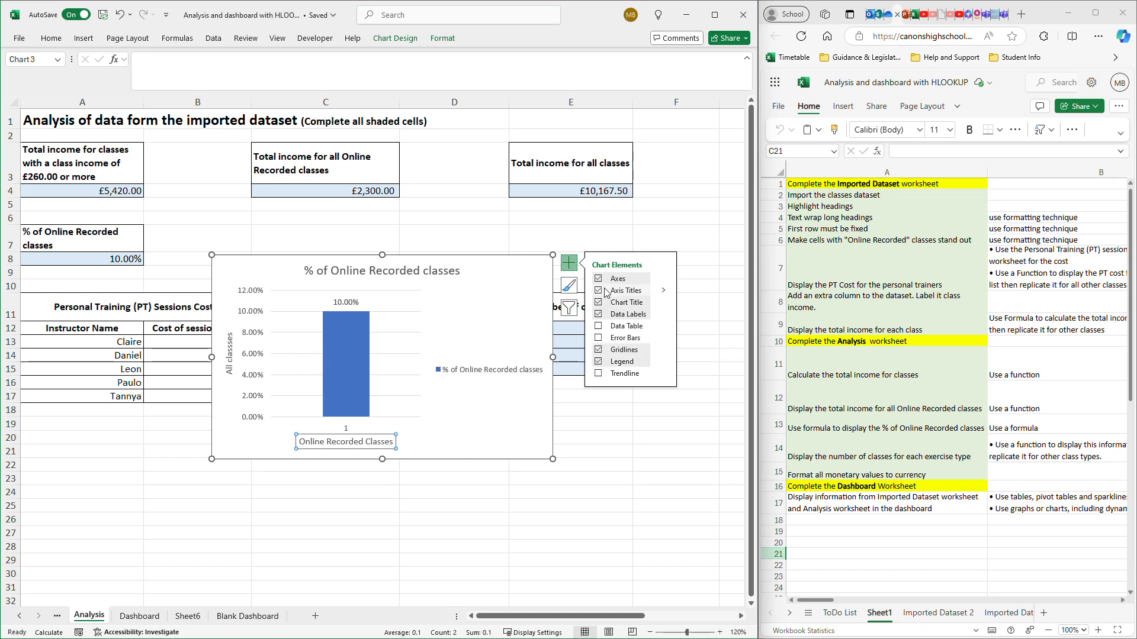
{"action": "left_click", "coordinate": [599, 292]}
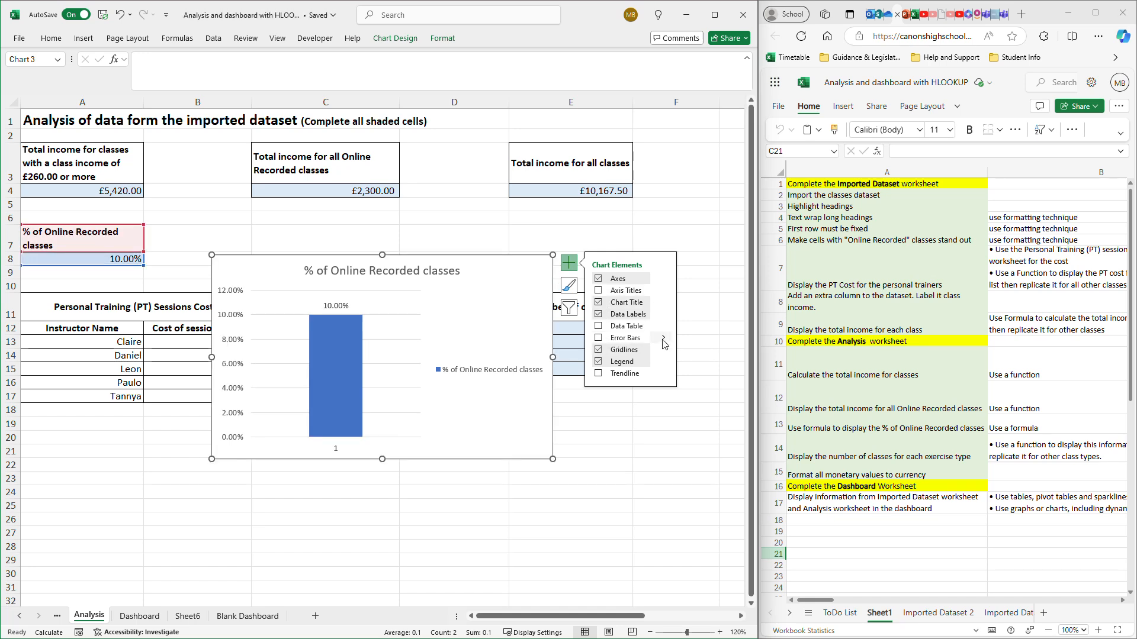
{"action": "left_click", "coordinate": [664, 362]}
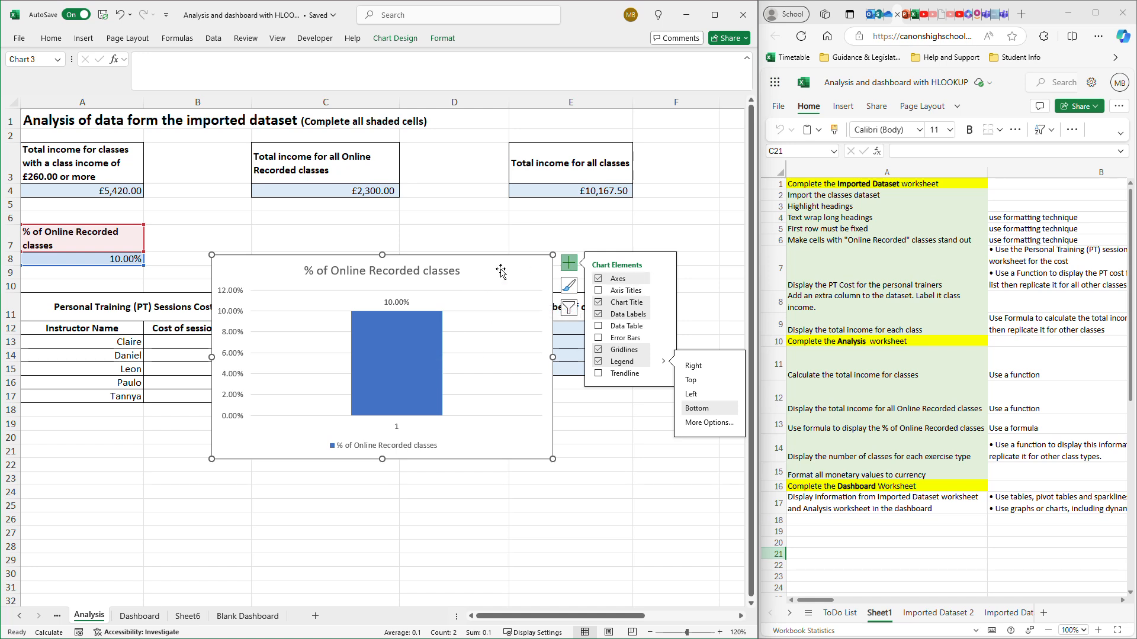
- Cut the % of Online Recorded classes chart from the Analysis sheet and paste it at cell H33 on Sheet6
{"action": "key", "text": "Delete"}
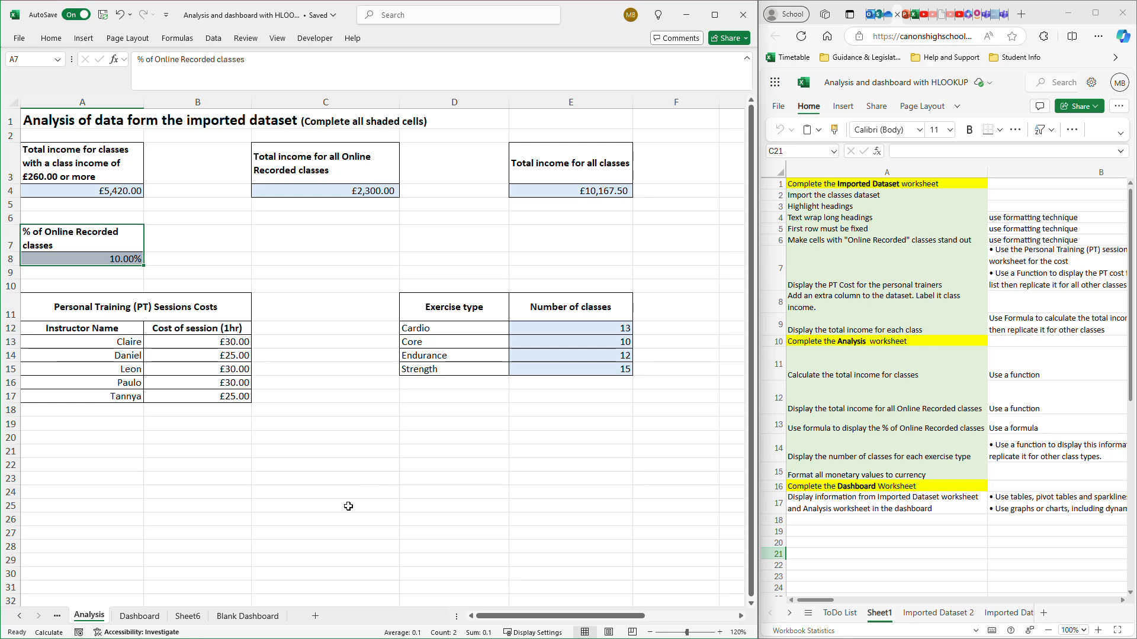
{"action": "left_click", "coordinate": [181, 617]}
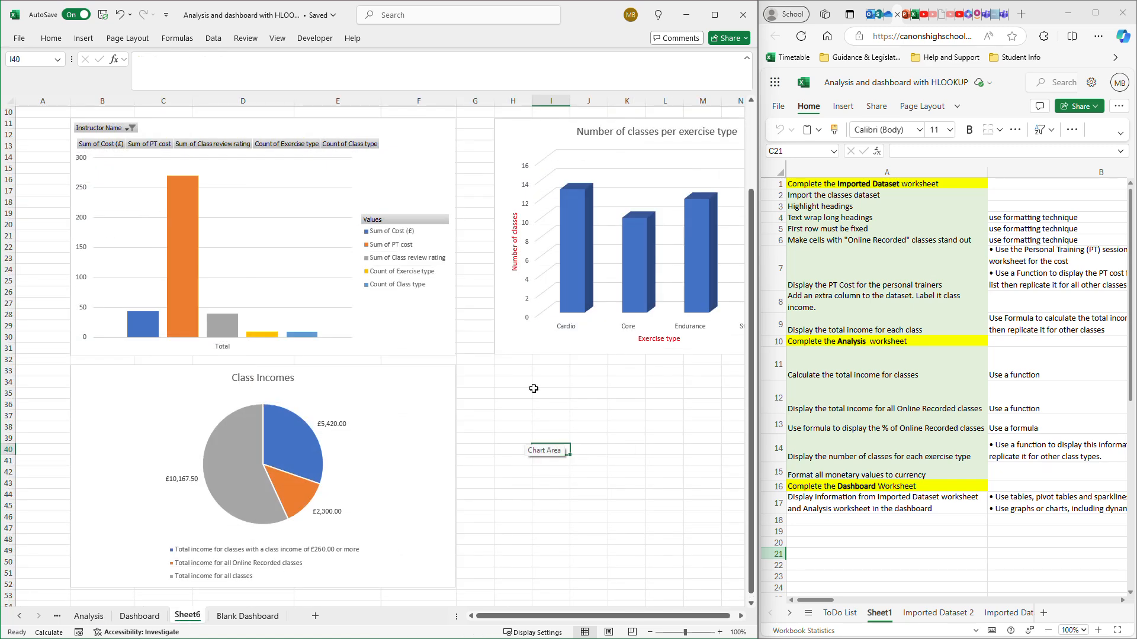
{"action": "left_click", "coordinate": [499, 374]}
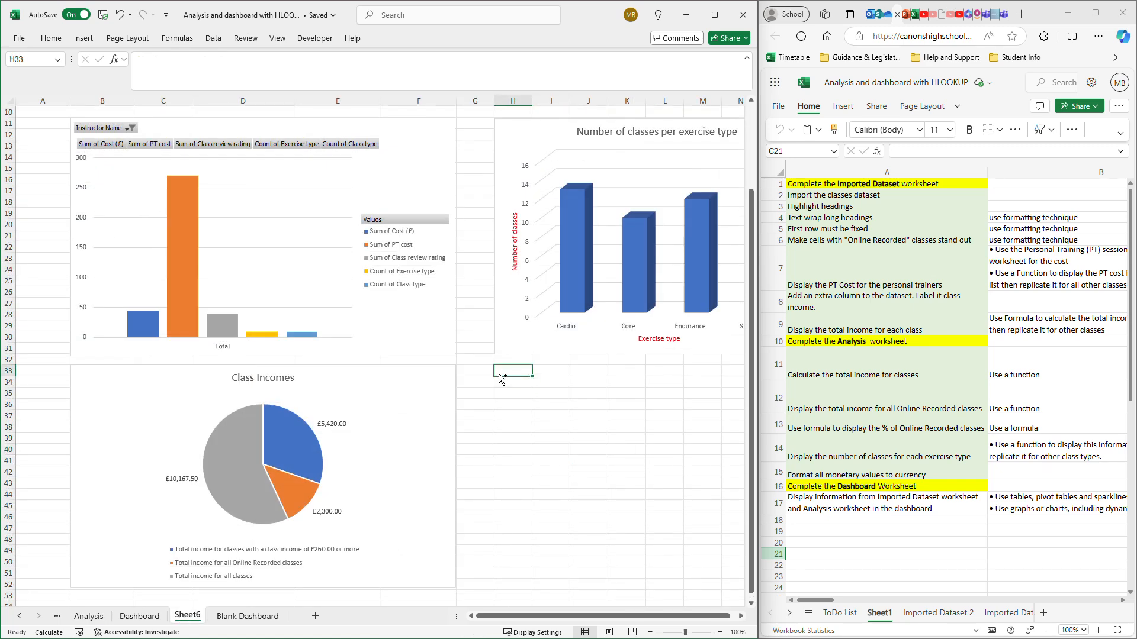
{"action": "key", "text": "ctrl+v"}
- Enlarge the % of Online Recorded classes chart to span columns H to P, about rows 33 to 52, level with the pie chart's bottom edge
{"action": "scroll", "coordinate": [536, 480], "scroll_direction": "down", "scroll_amount": 3}
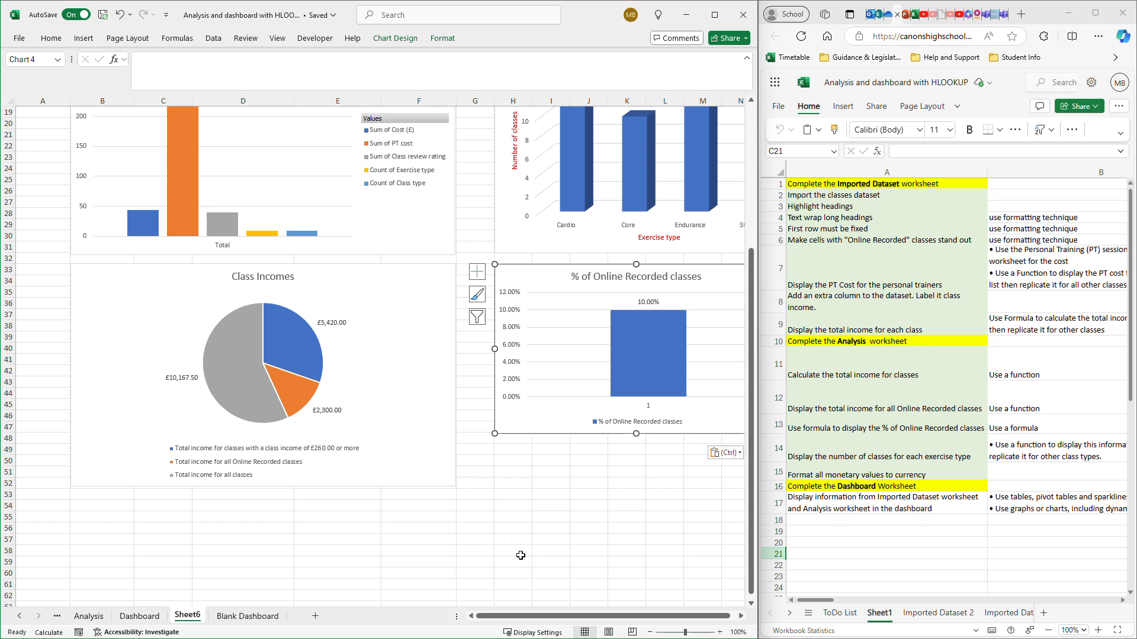
{"action": "scroll", "coordinate": [577, 613], "scroll_direction": "right", "scroll_amount": 1}
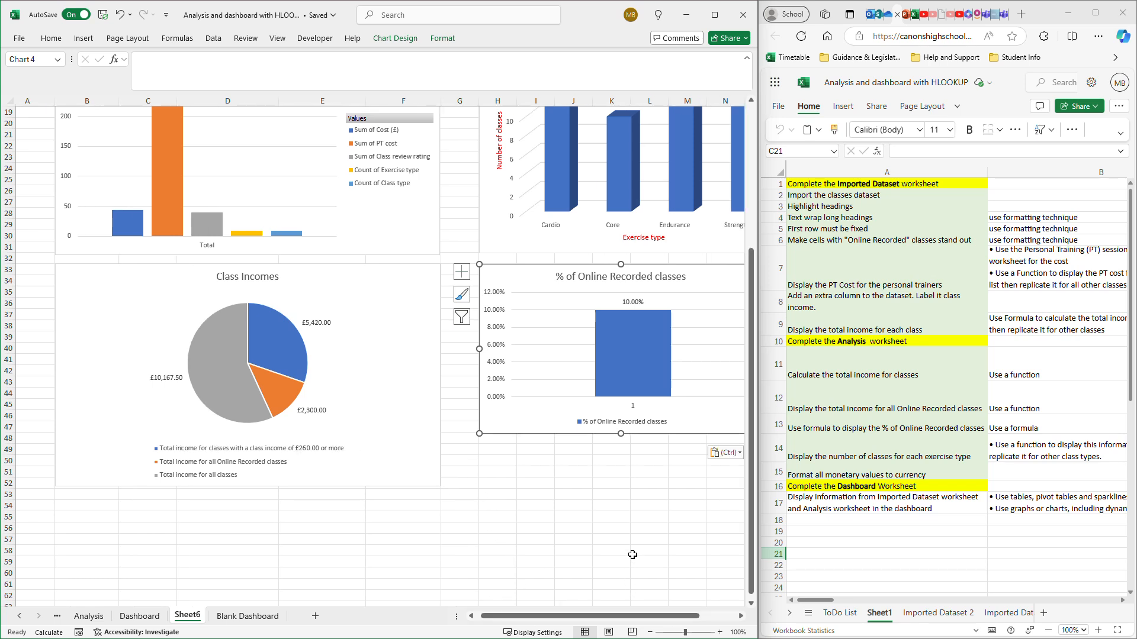
{"action": "left_click_drag", "start_coordinate": [590, 617], "coordinate": [627, 617]}
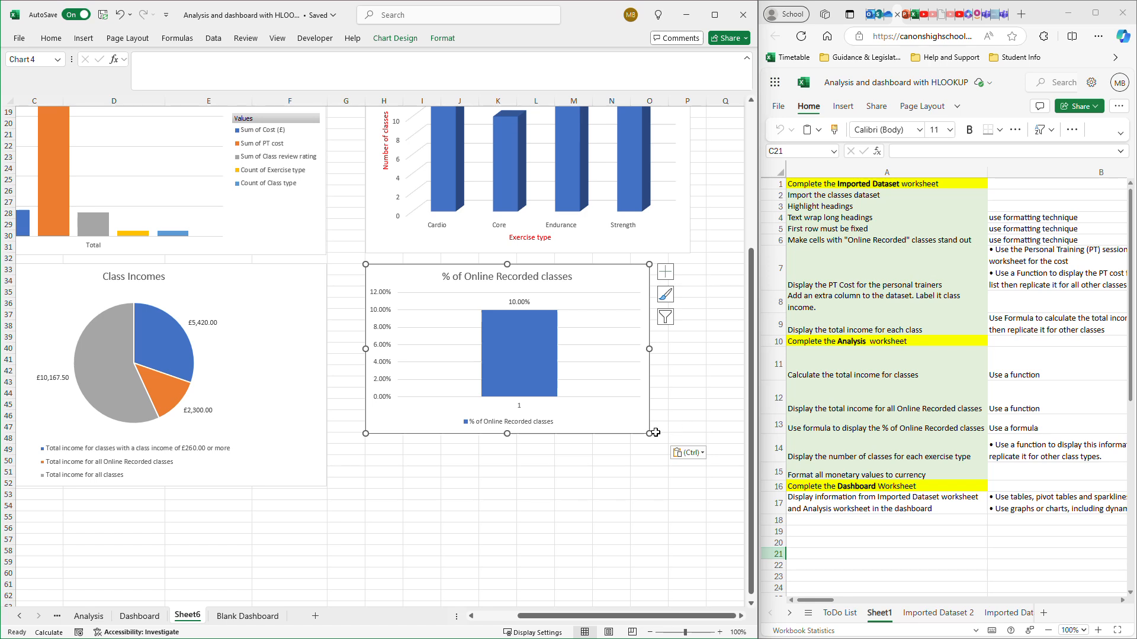
{"action": "left_click_drag", "start_coordinate": [651, 434], "coordinate": [704, 485]}
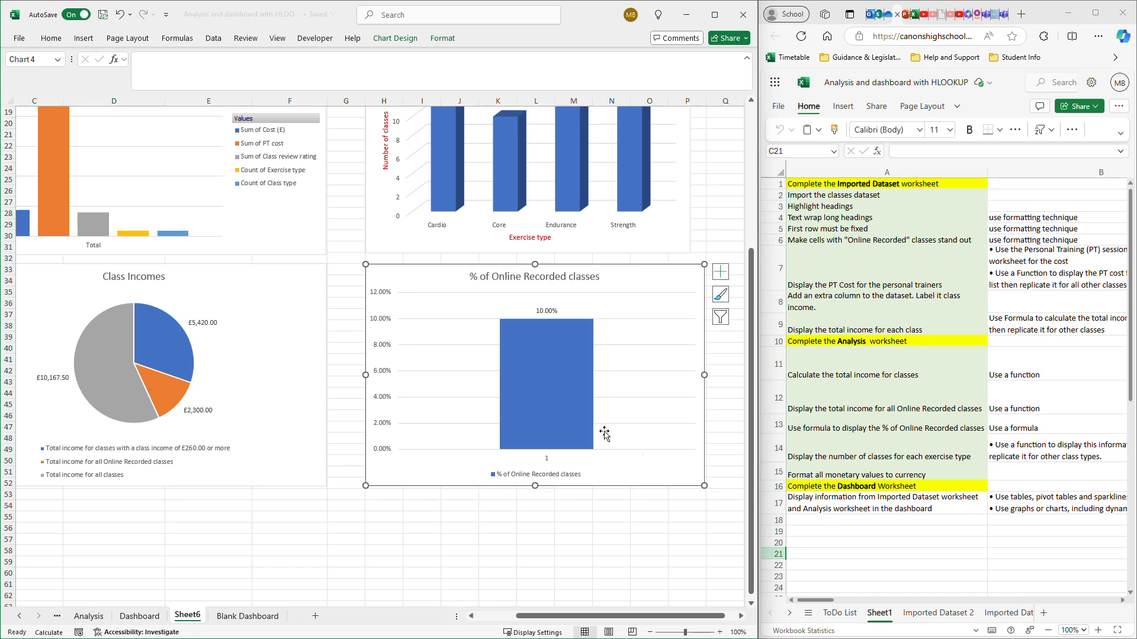